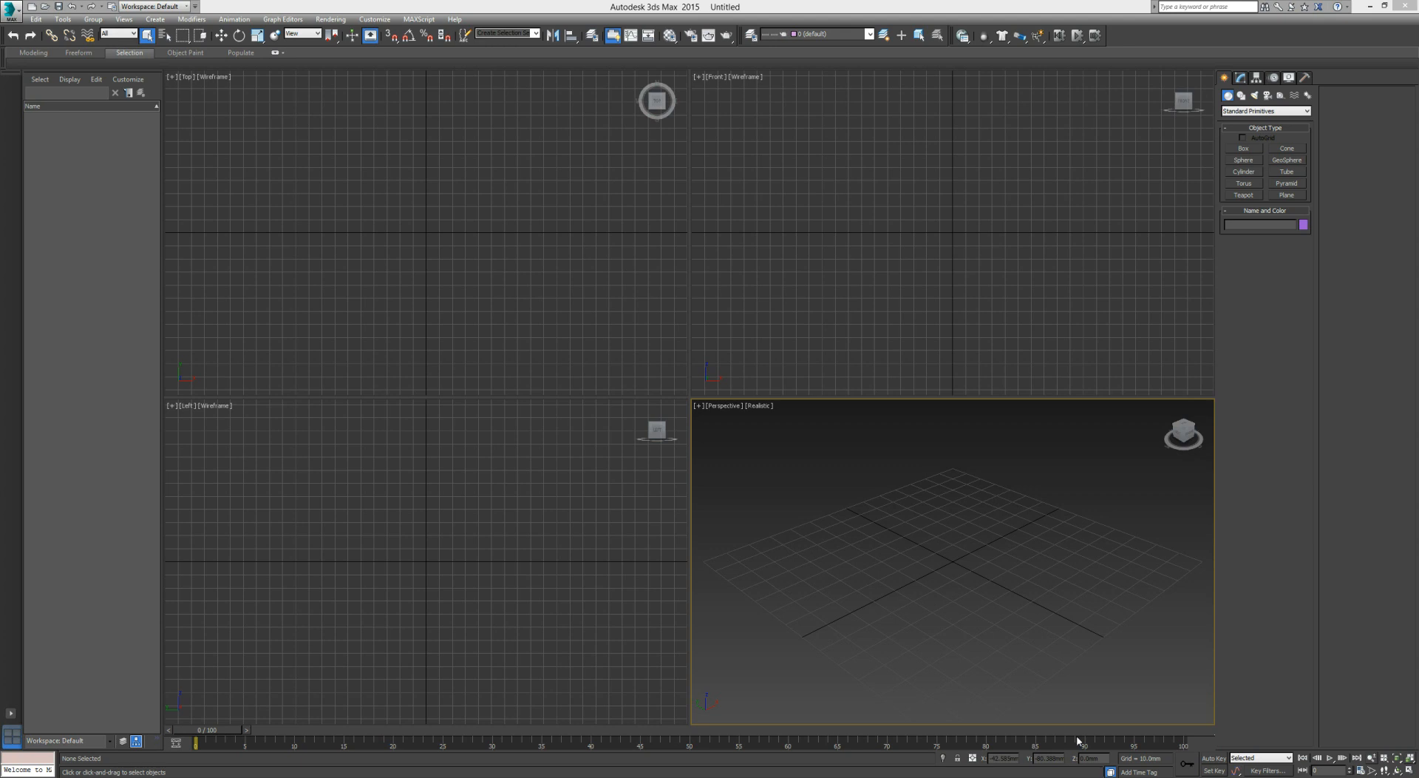
# Step: Create a plane about 78 mm long and 126 mm wide on the grid in the Perspective view
pyautogui.moveTo(1062, 571); pyautogui.dragTo(1064, 564, button='middle')
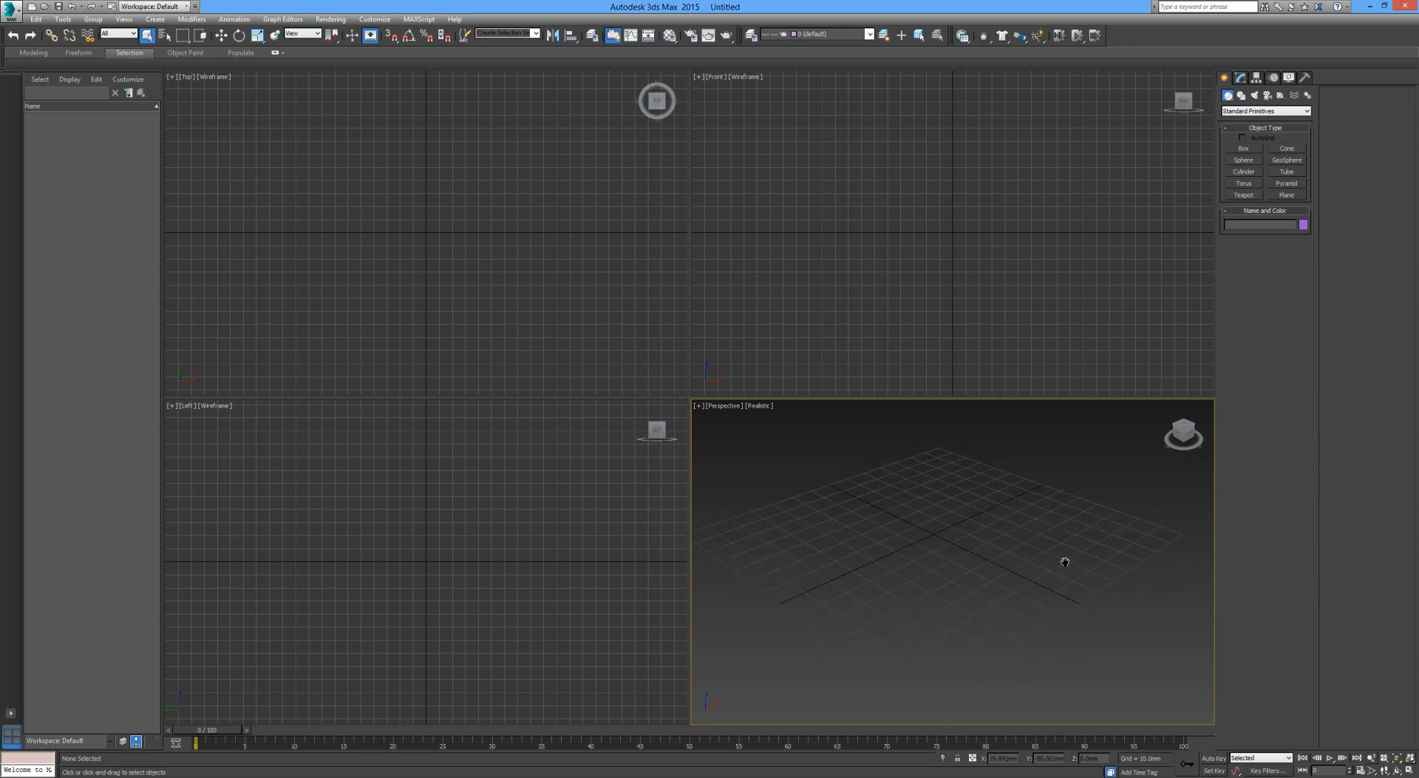
pyautogui.click(1287, 195)
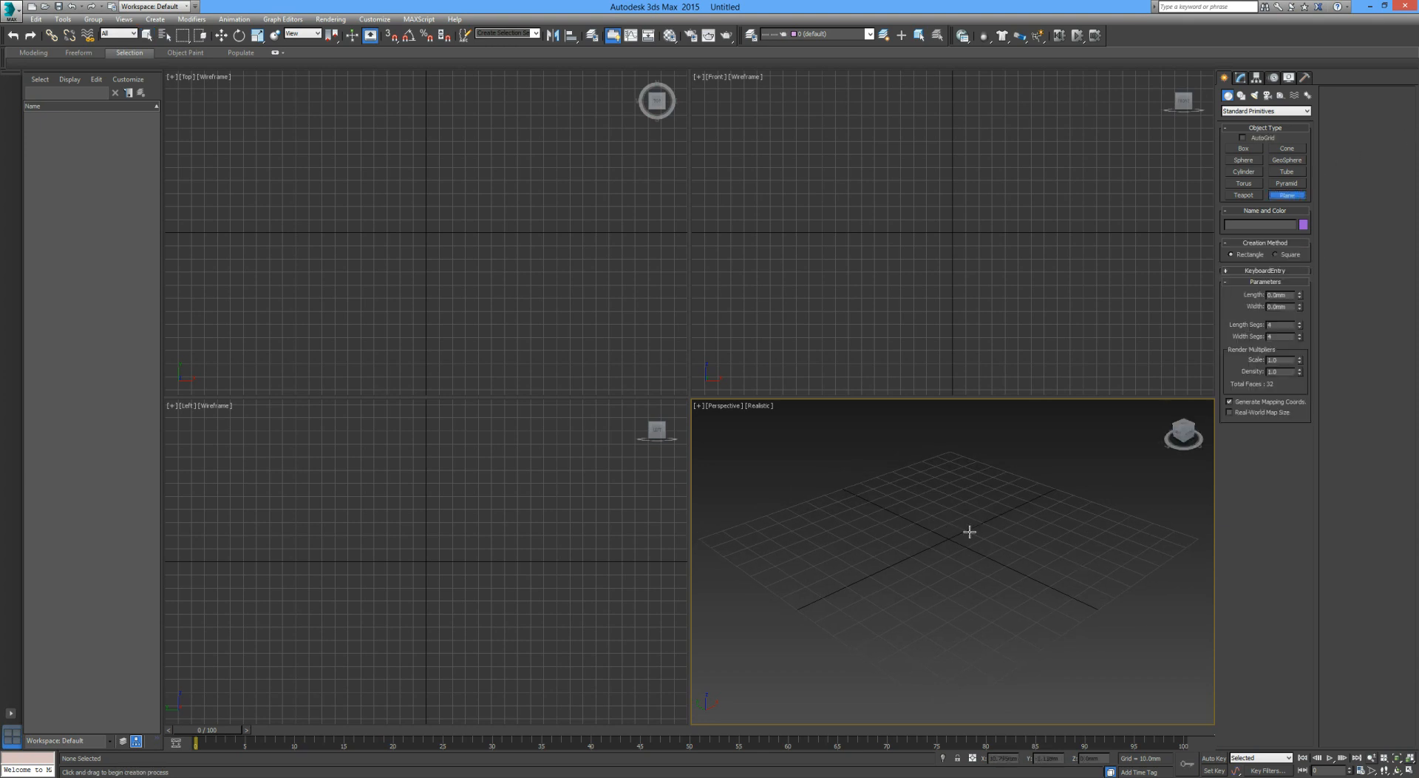
pyautogui.moveTo(703, 540); pyautogui.dragTo(1058, 502)
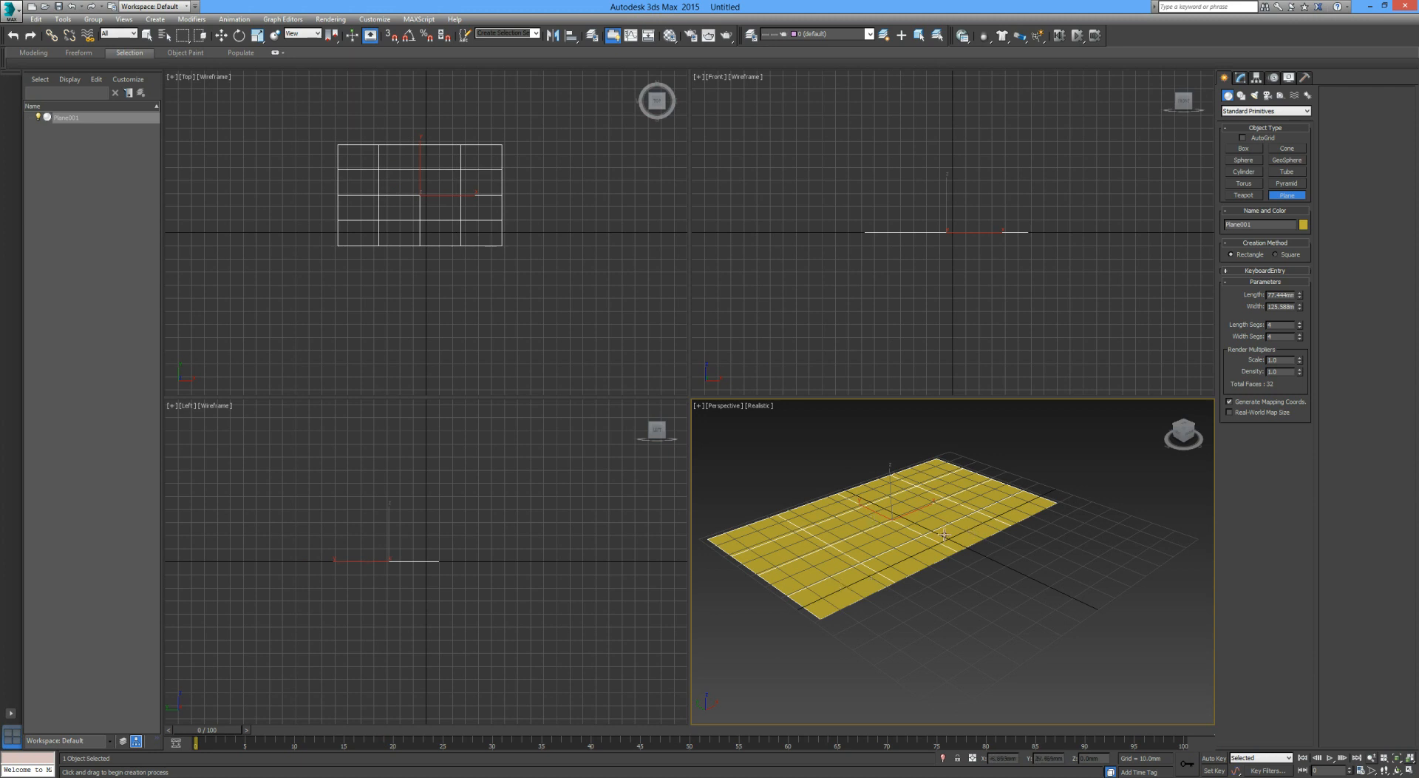
# Step: Set the plane's length segments and width segments to 40 each
pyautogui.doubleClick(1284, 326)
pyautogui.write('40')
pyautogui.press('Tab')
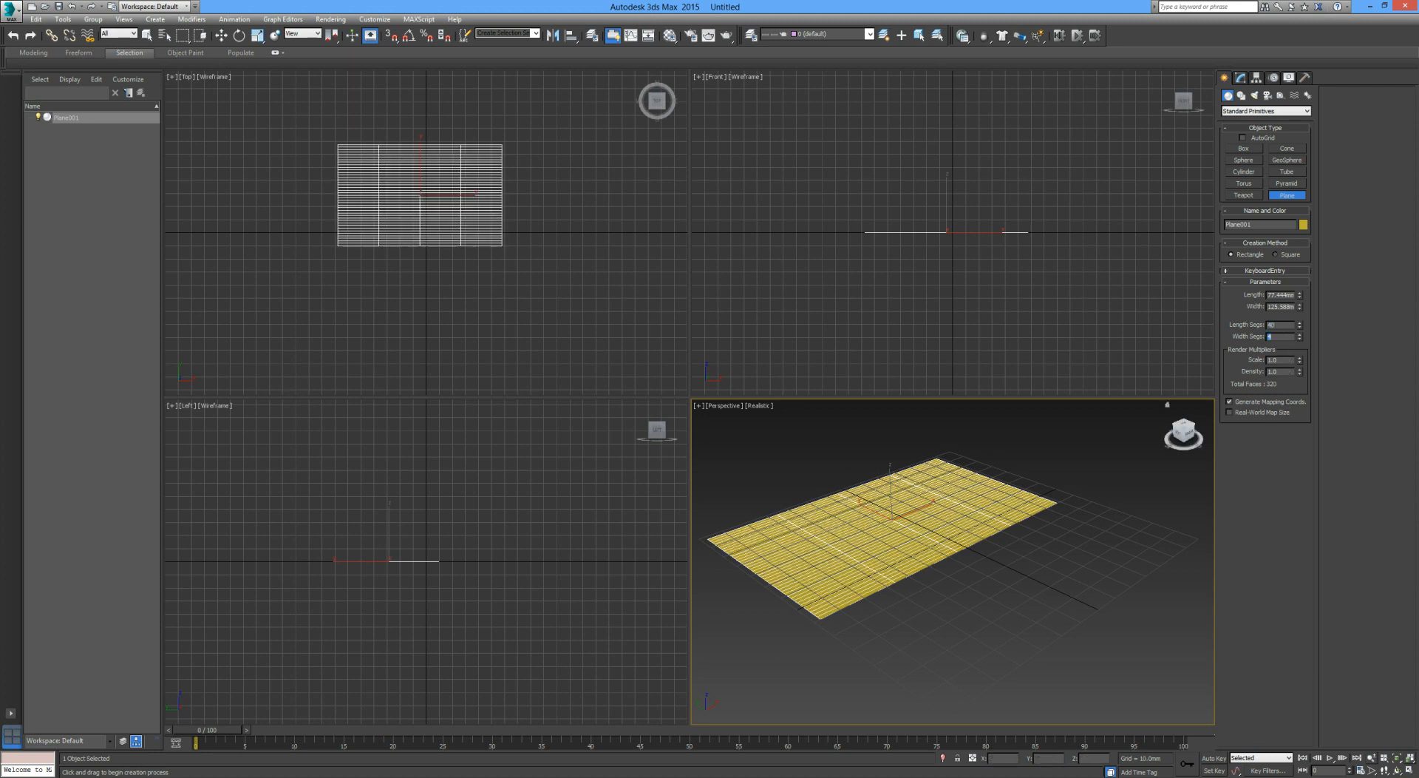
pyautogui.write('40')
pyautogui.press('Tab')
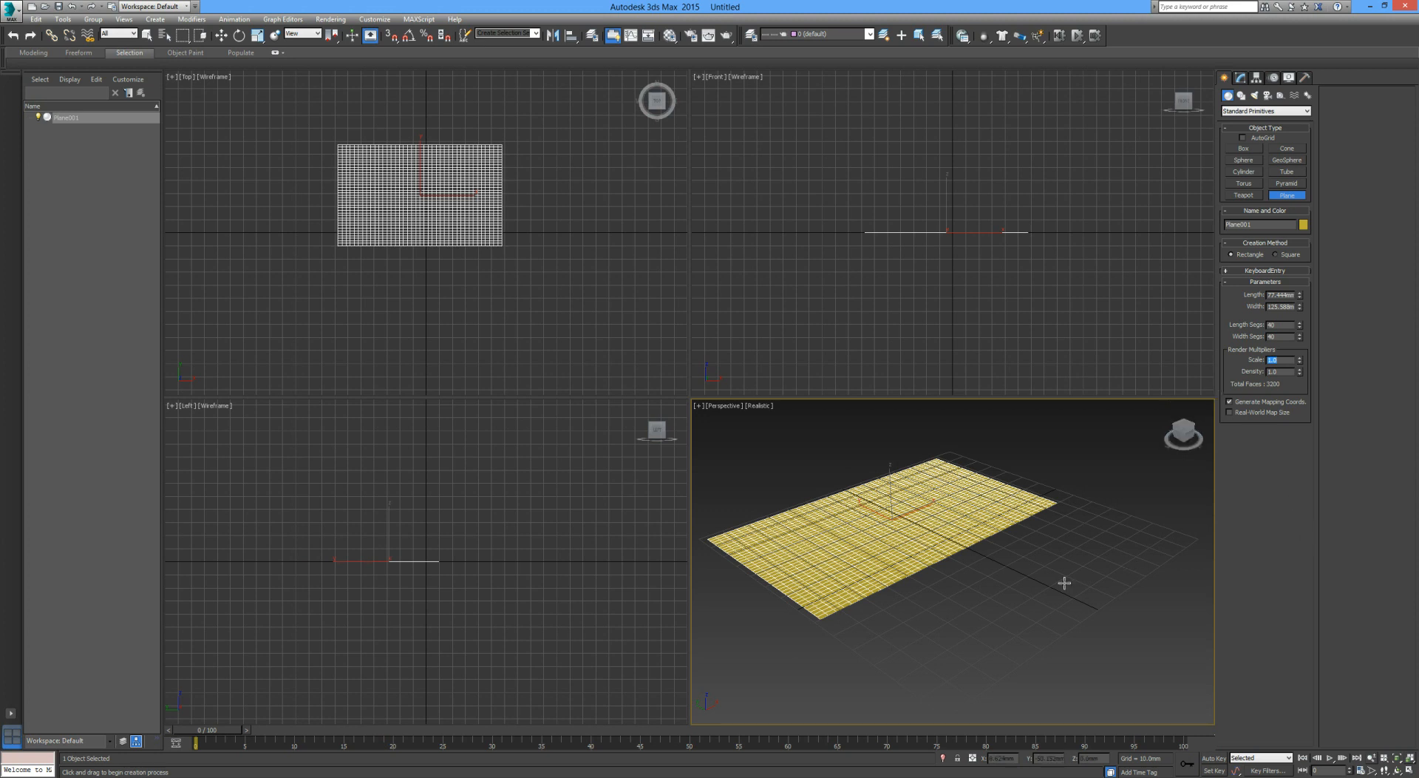
# Step: Draw a rectangle spline about 63 mm long and 124 mm wide beside the plane in the Perspective view
pyautogui.scroll(-5, 1050, 562)
pyautogui.moveTo(1026, 542); pyautogui.dragTo(1000, 533, button='middle')
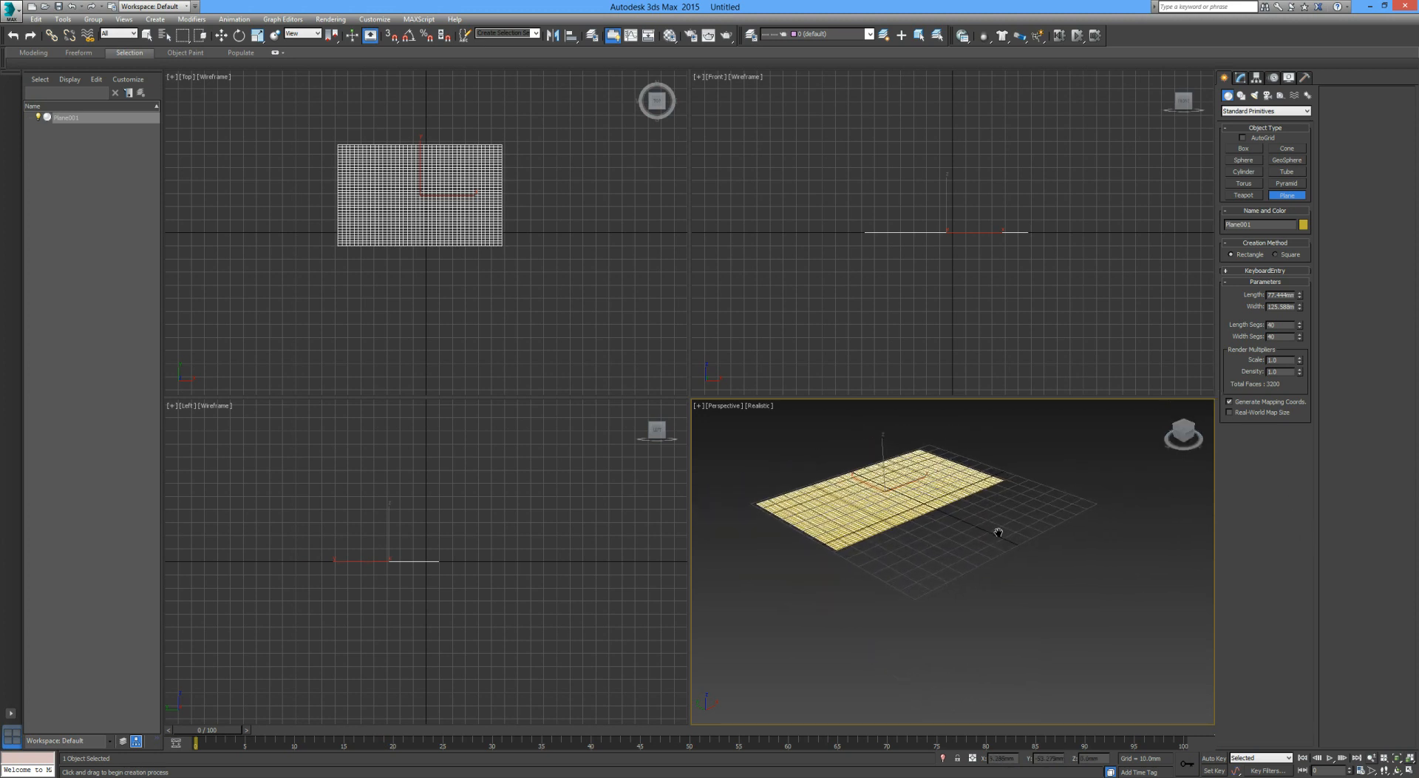
pyautogui.click(1241, 95)
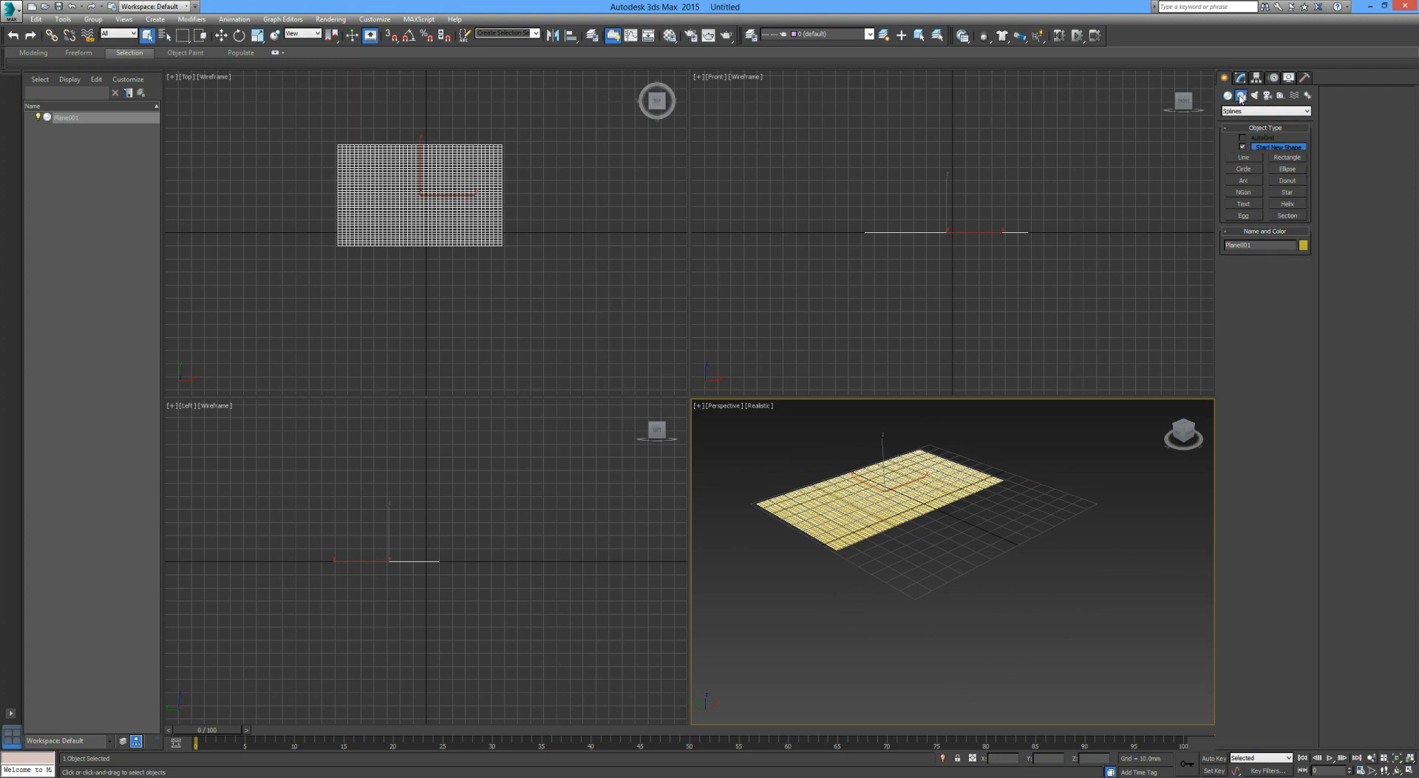
pyautogui.click(1290, 158)
pyautogui.moveTo(866, 568); pyautogui.dragTo(1125, 528)
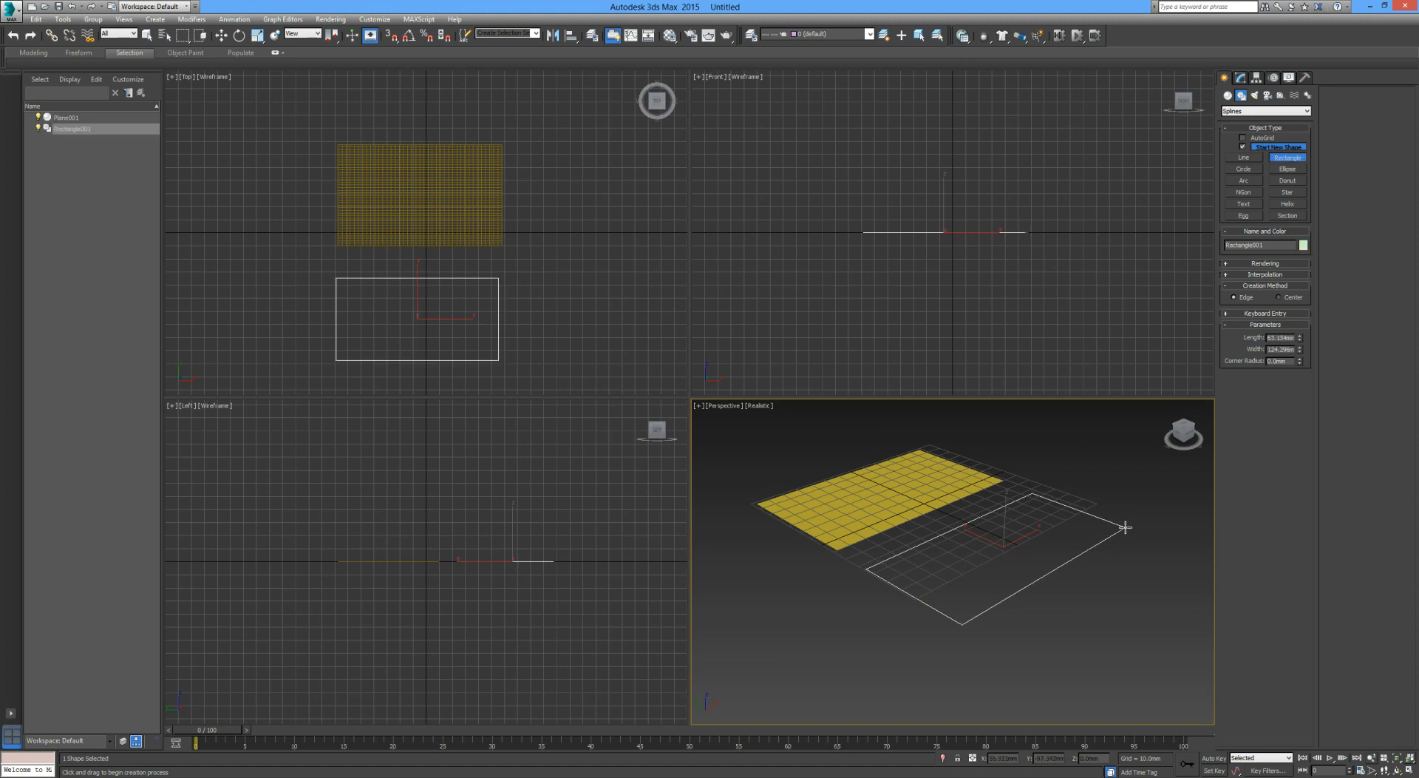
# Step: Enable the rectangle's spline rendering in the viewport and set its radial thickness to 0 mm
pyautogui.click(1229, 264)
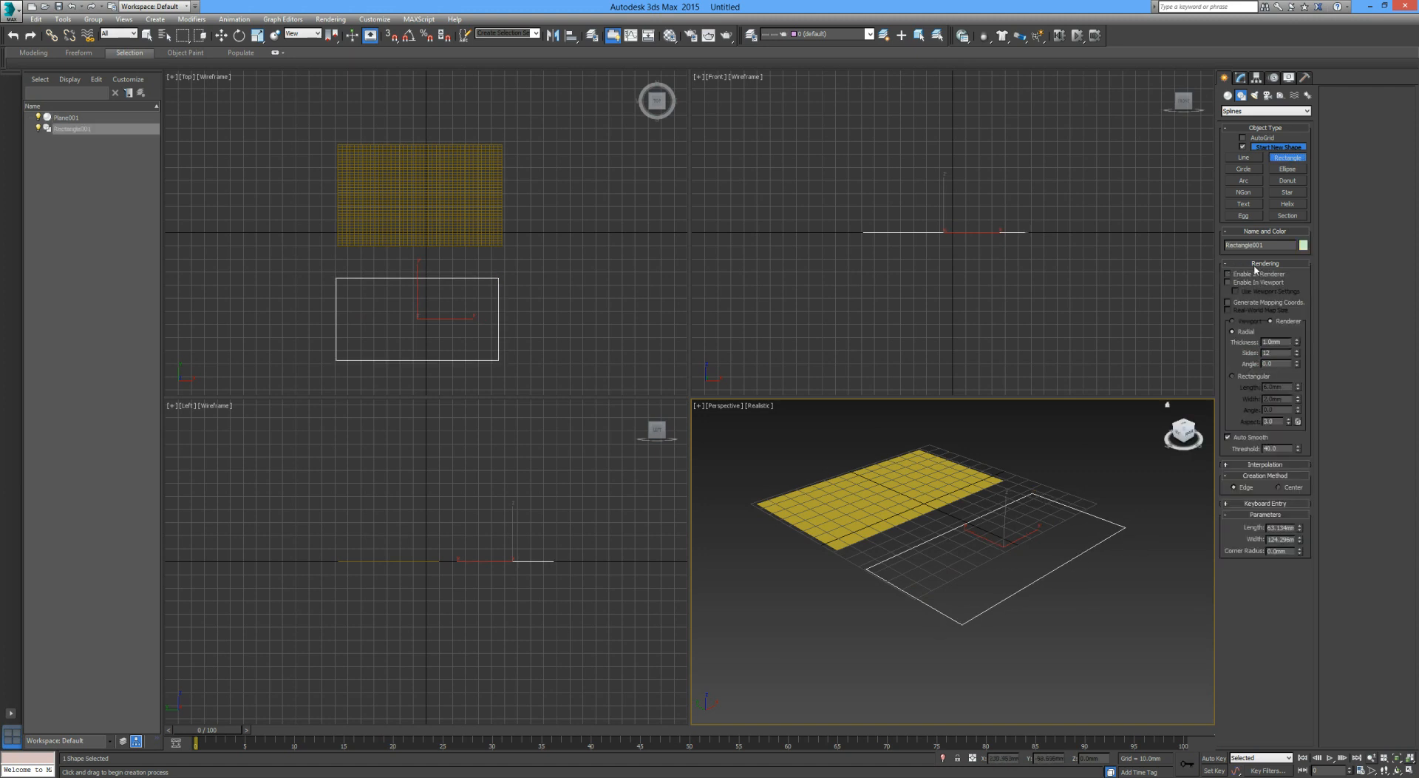
pyautogui.click(1237, 284)
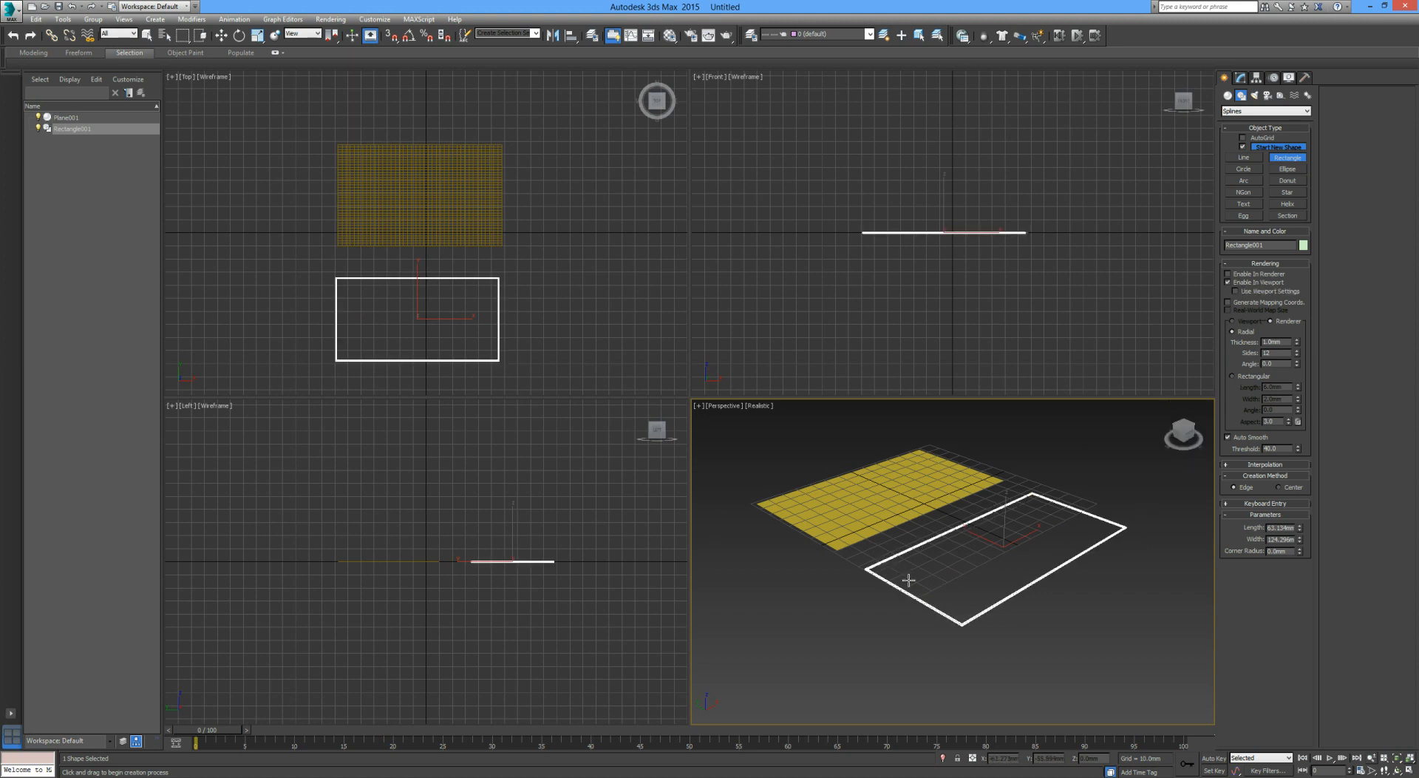
pyautogui.scroll(2, 908, 598)
pyautogui.scroll(5, 908, 598)
pyautogui.scroll(-6, 908, 597)
pyautogui.moveTo(909, 597); pyautogui.dragTo(828, 601, button='middle')
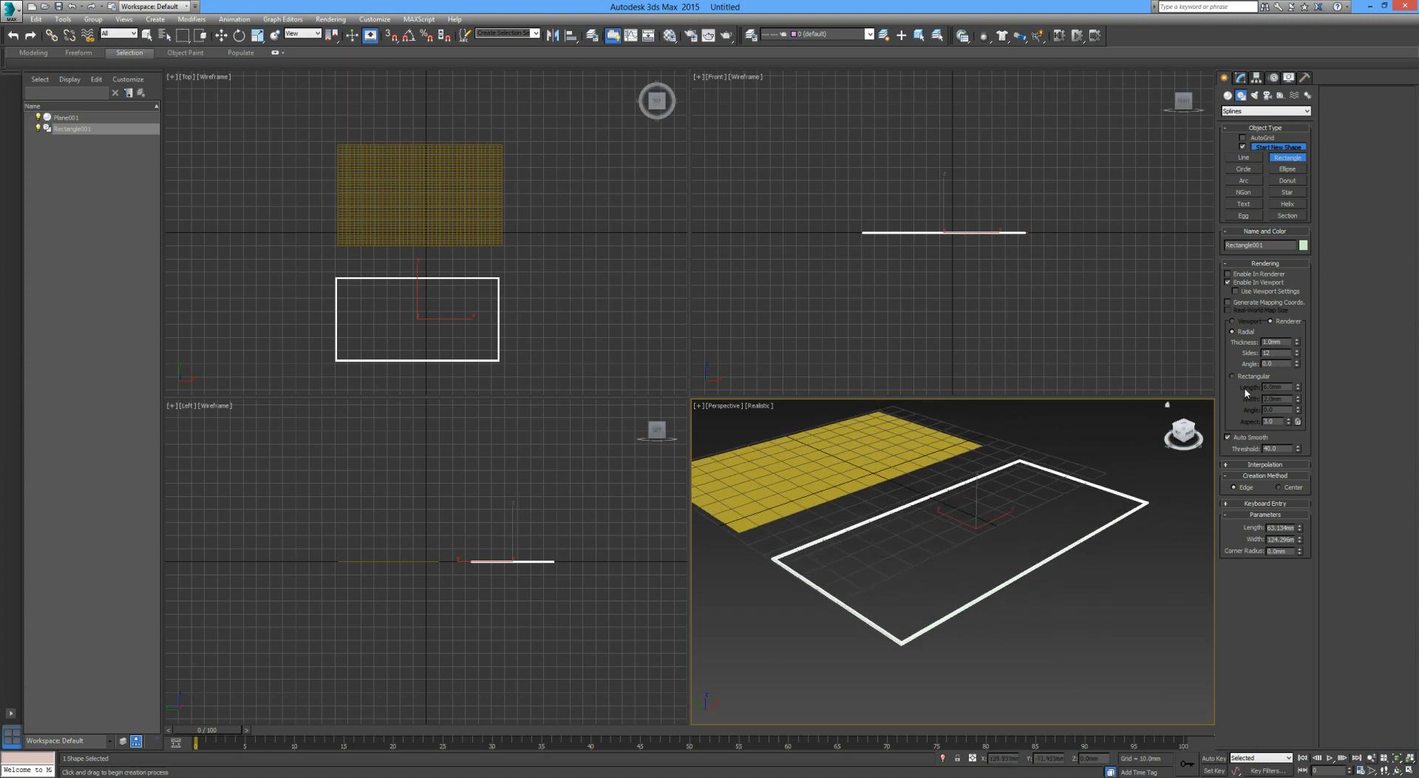
pyautogui.moveTo(1299, 346); pyautogui.dragTo(1295, 406)
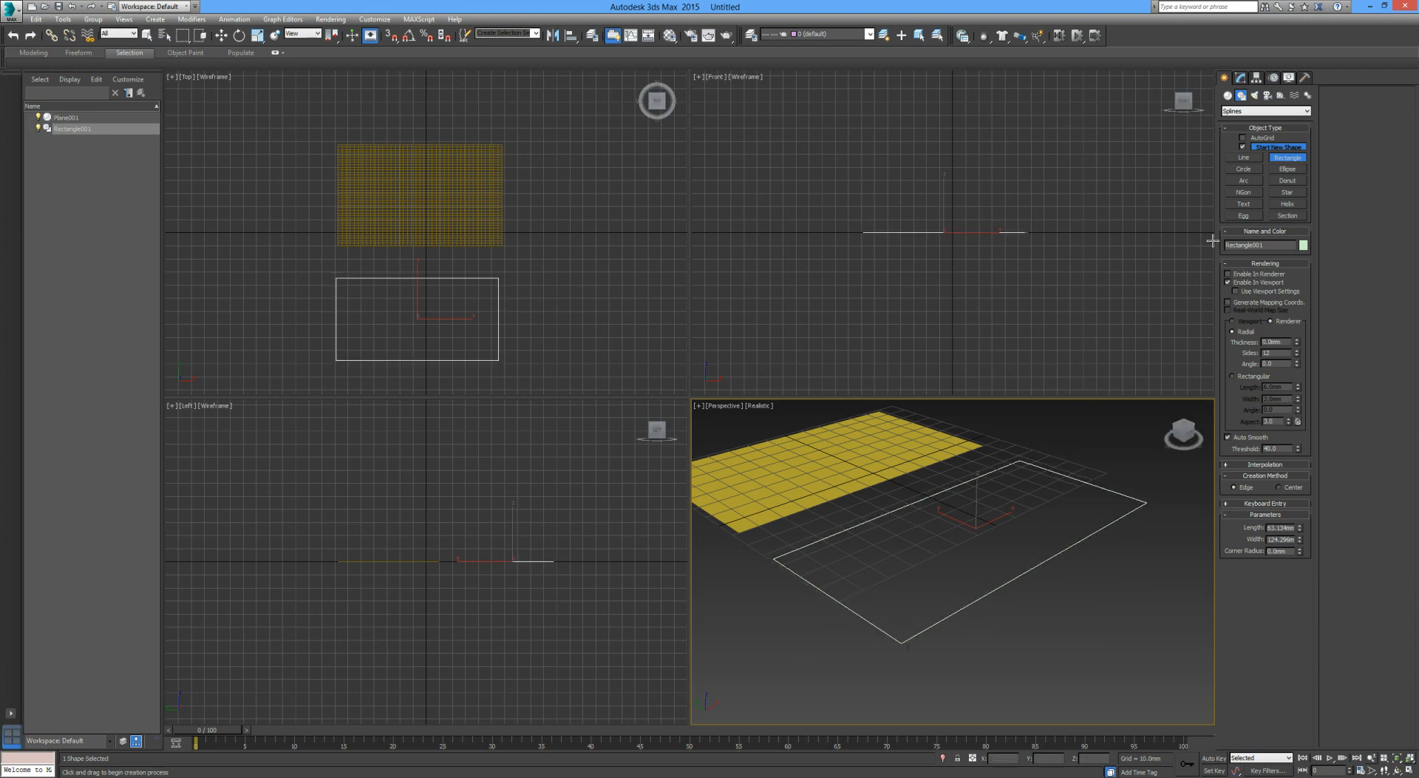
# Step: Apply the Garment Maker modifier to the rectangle
pyautogui.click(257, 35)
pyautogui.click(1240, 79)
pyautogui.click(1251, 110)
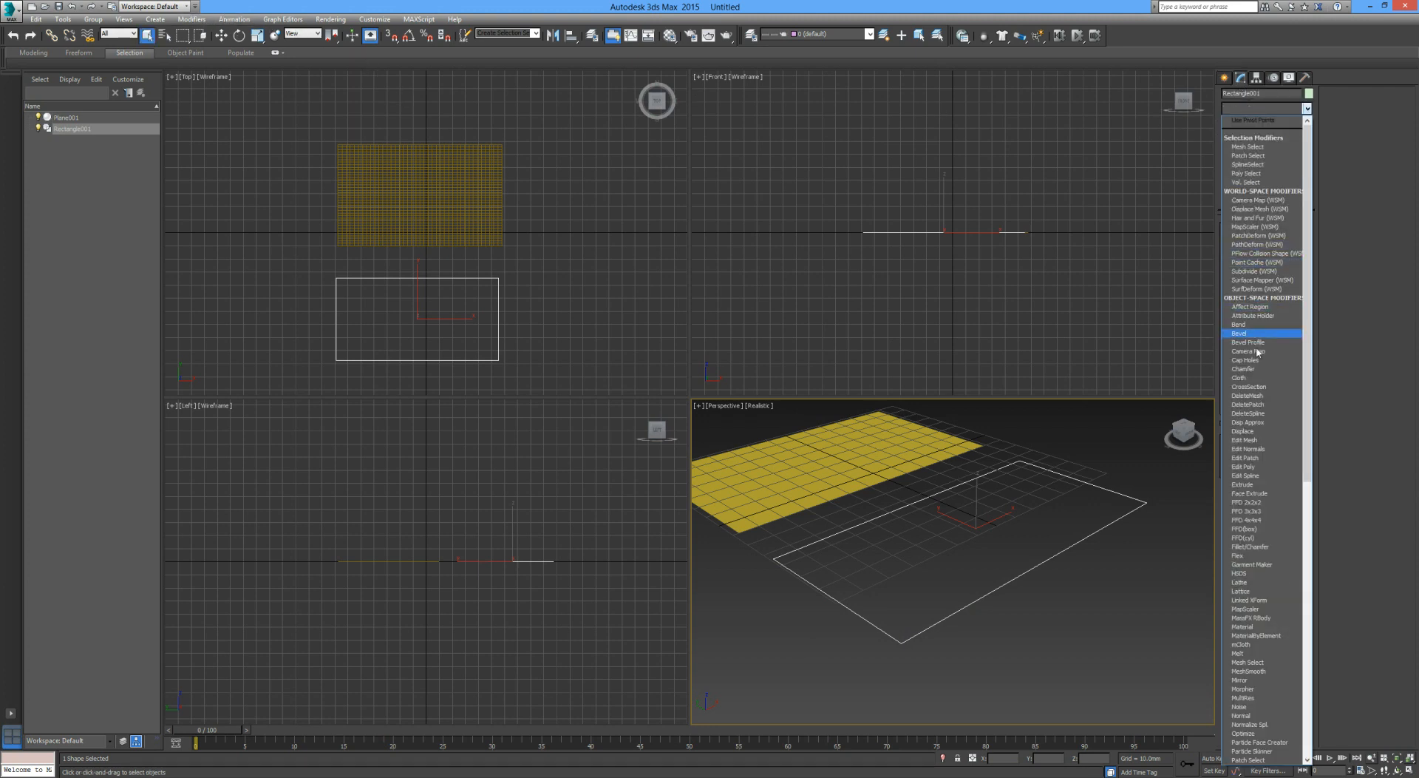
pyautogui.click(1103, 548)
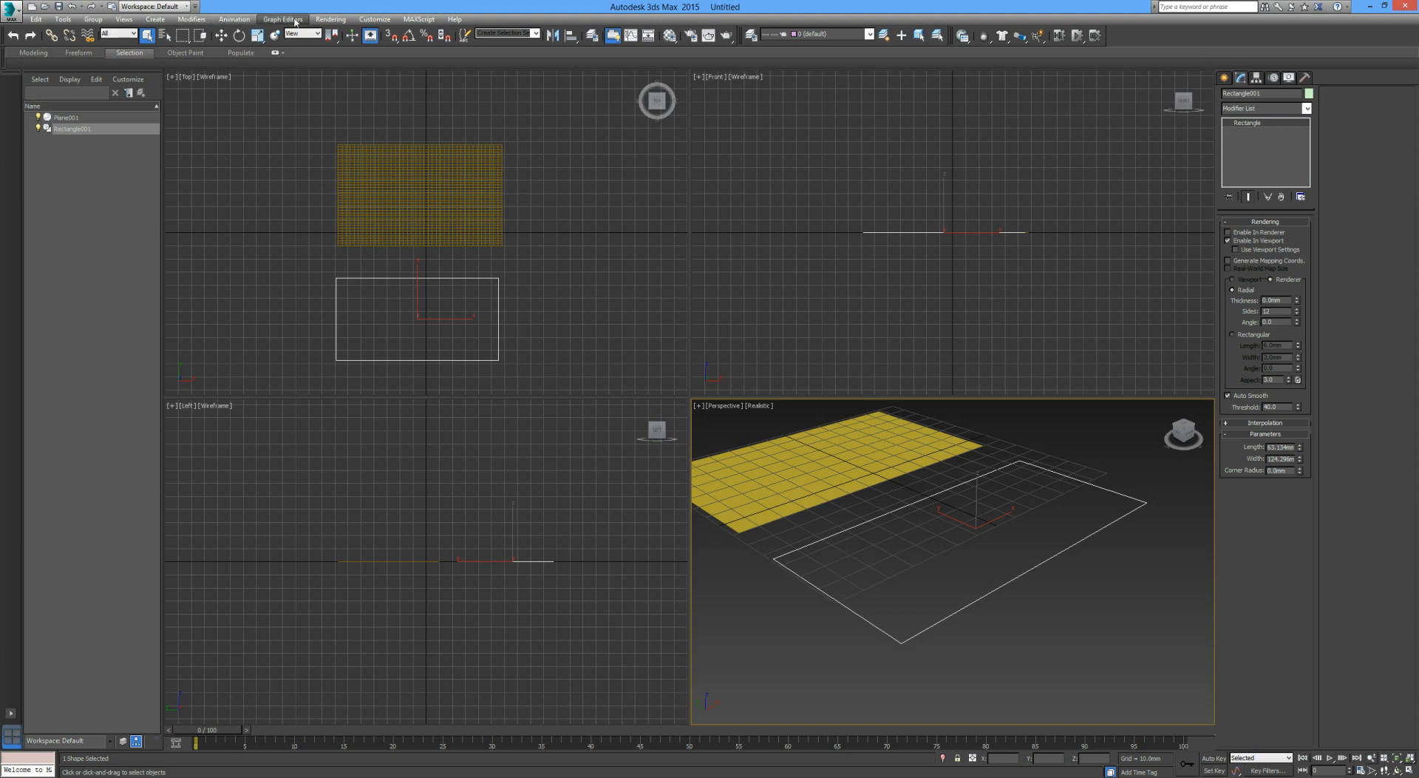
pyautogui.click(194, 20)
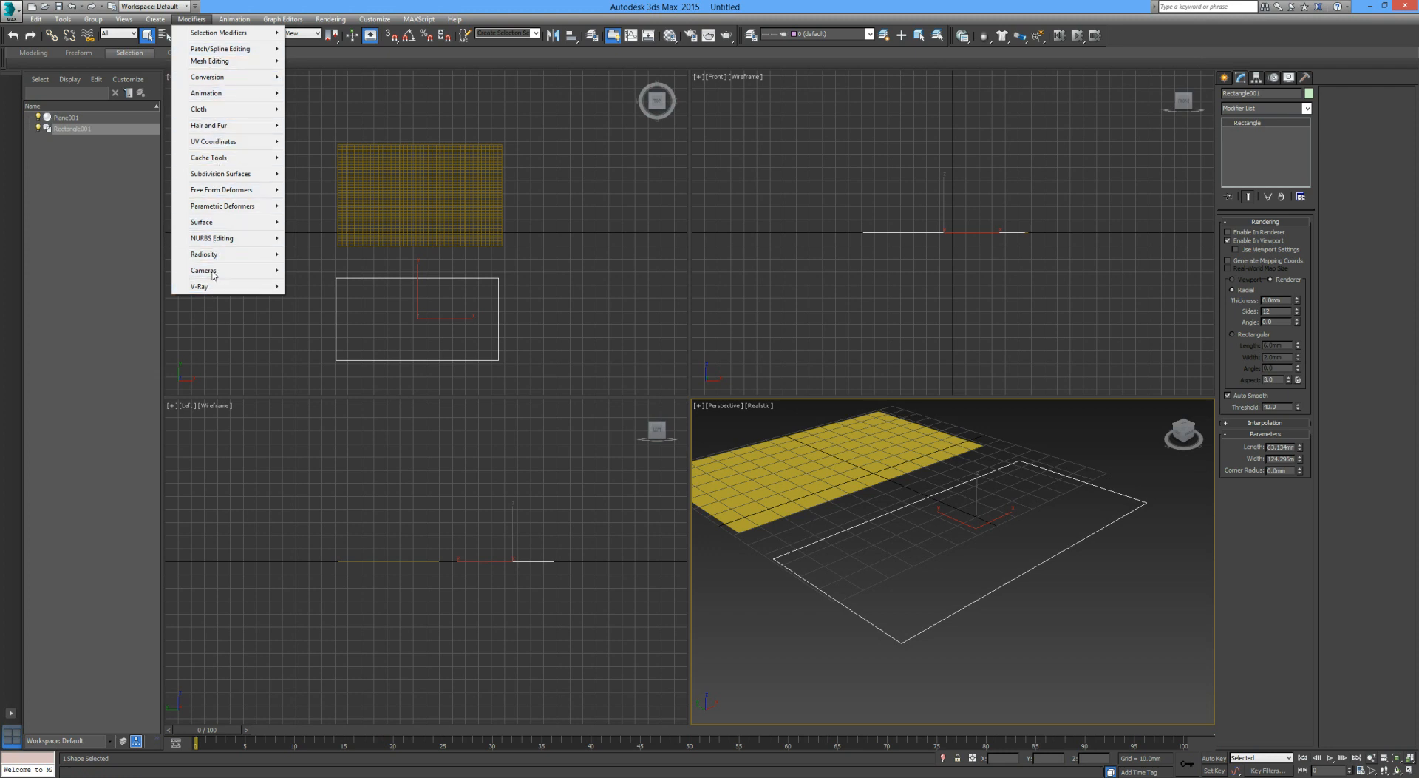
pyautogui.moveTo(208, 111)
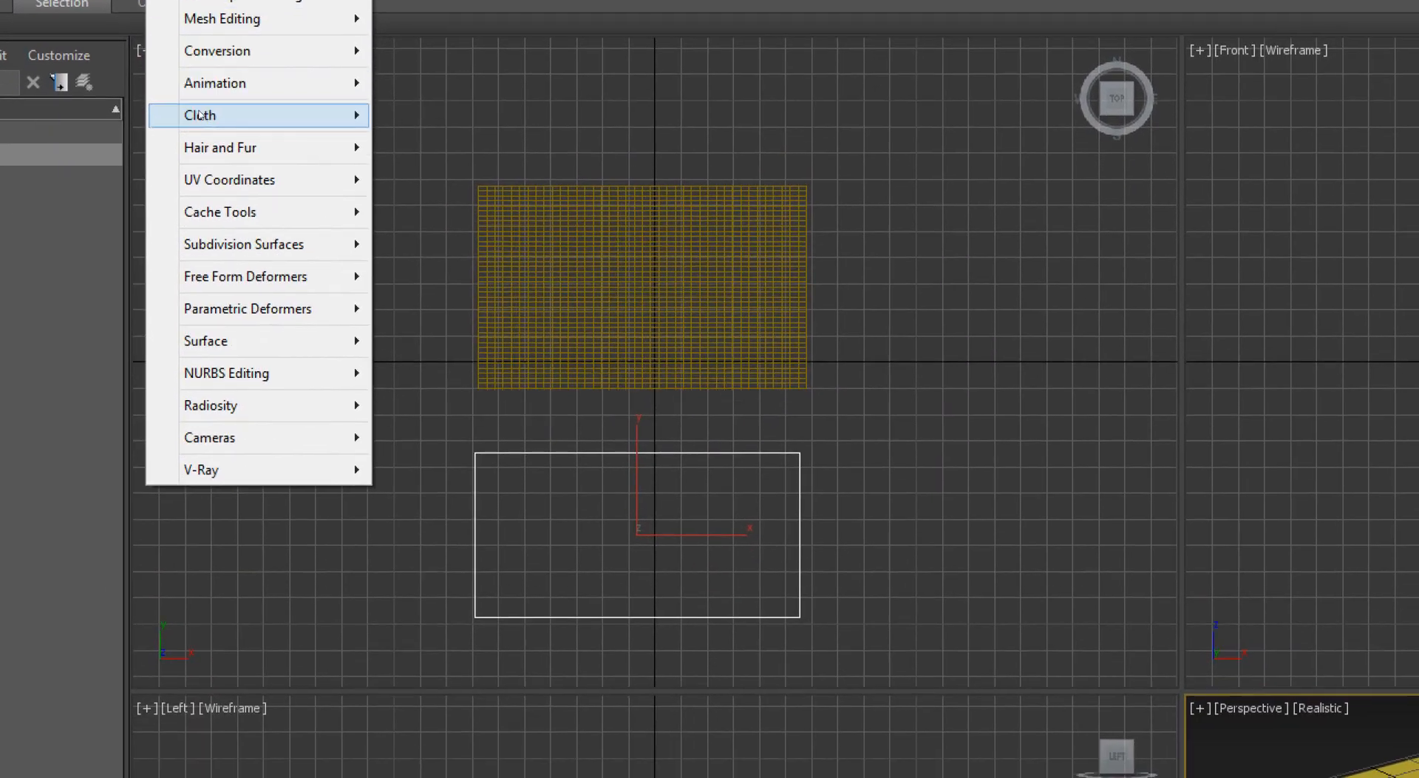
pyautogui.moveTo(204, 213)
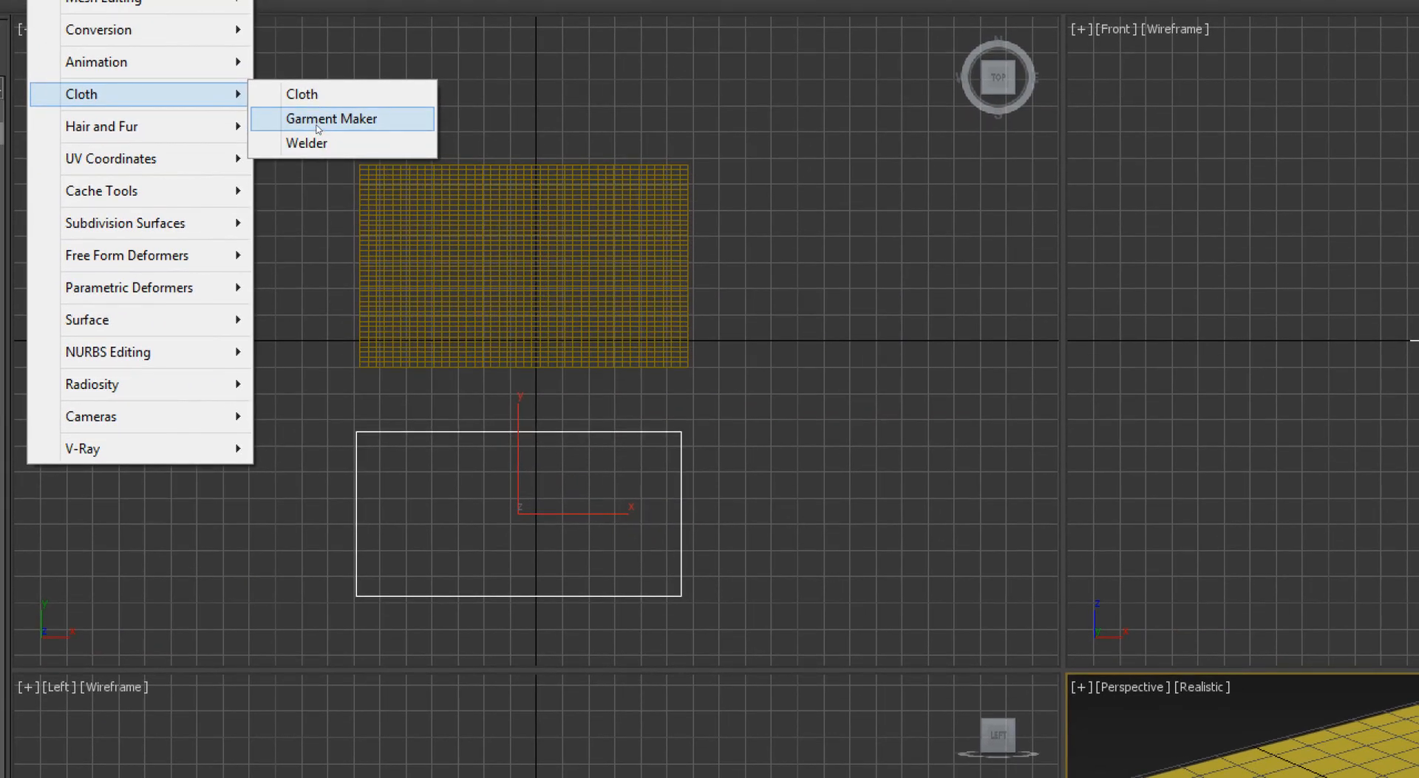
pyautogui.click(318, 121)
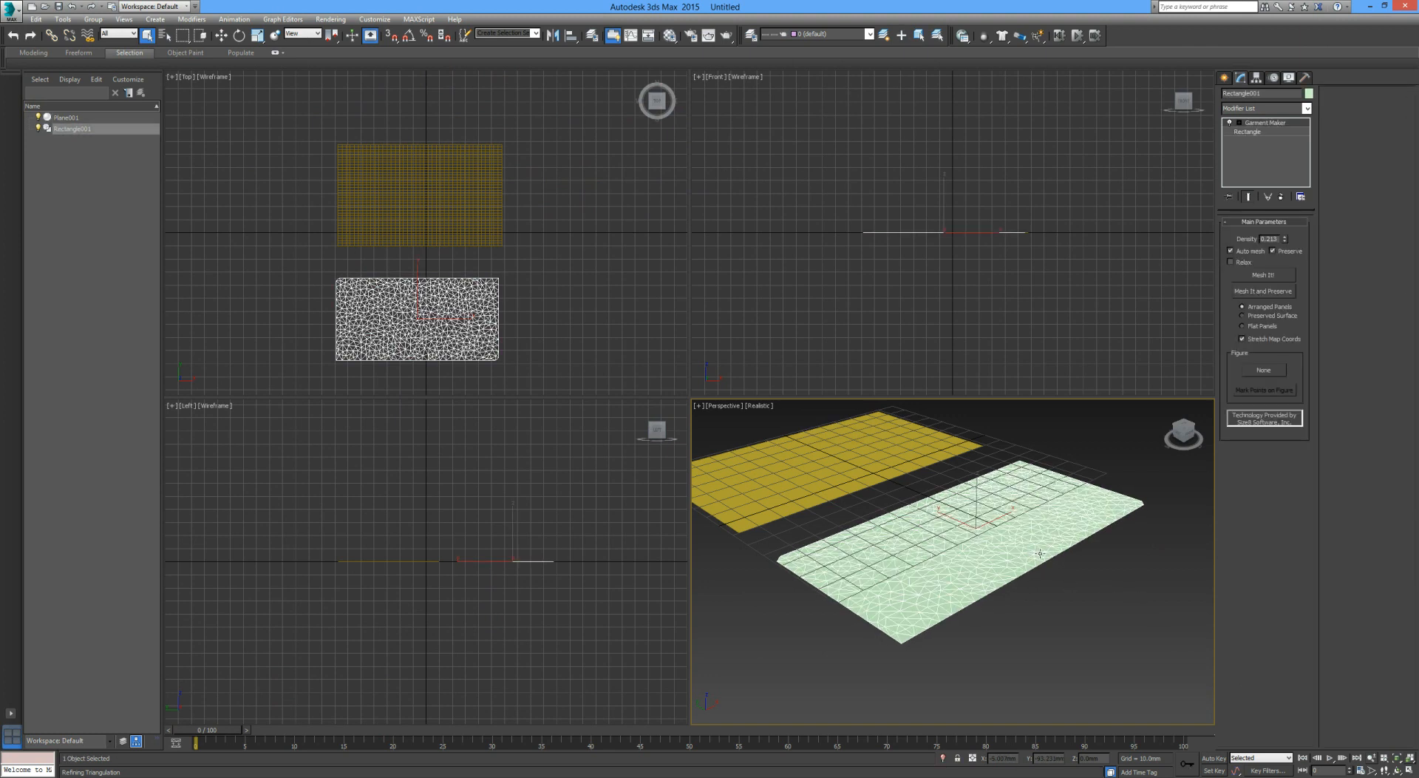
# Step: Select both the plane and the meshed rectangle and move them up about 73 mm above the grid
pyautogui.scroll(-3, 1035, 555)
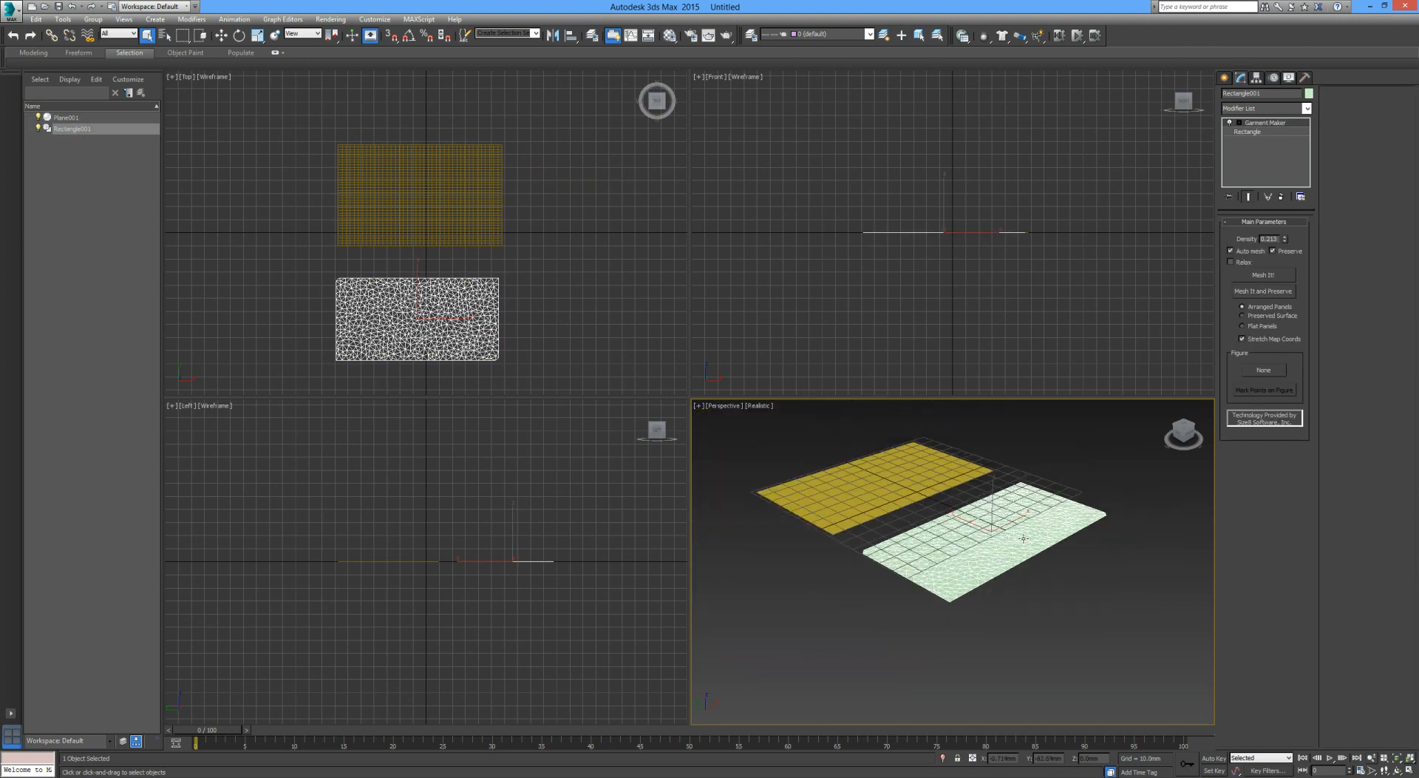
pyautogui.hotkey('ctrl', 'a')
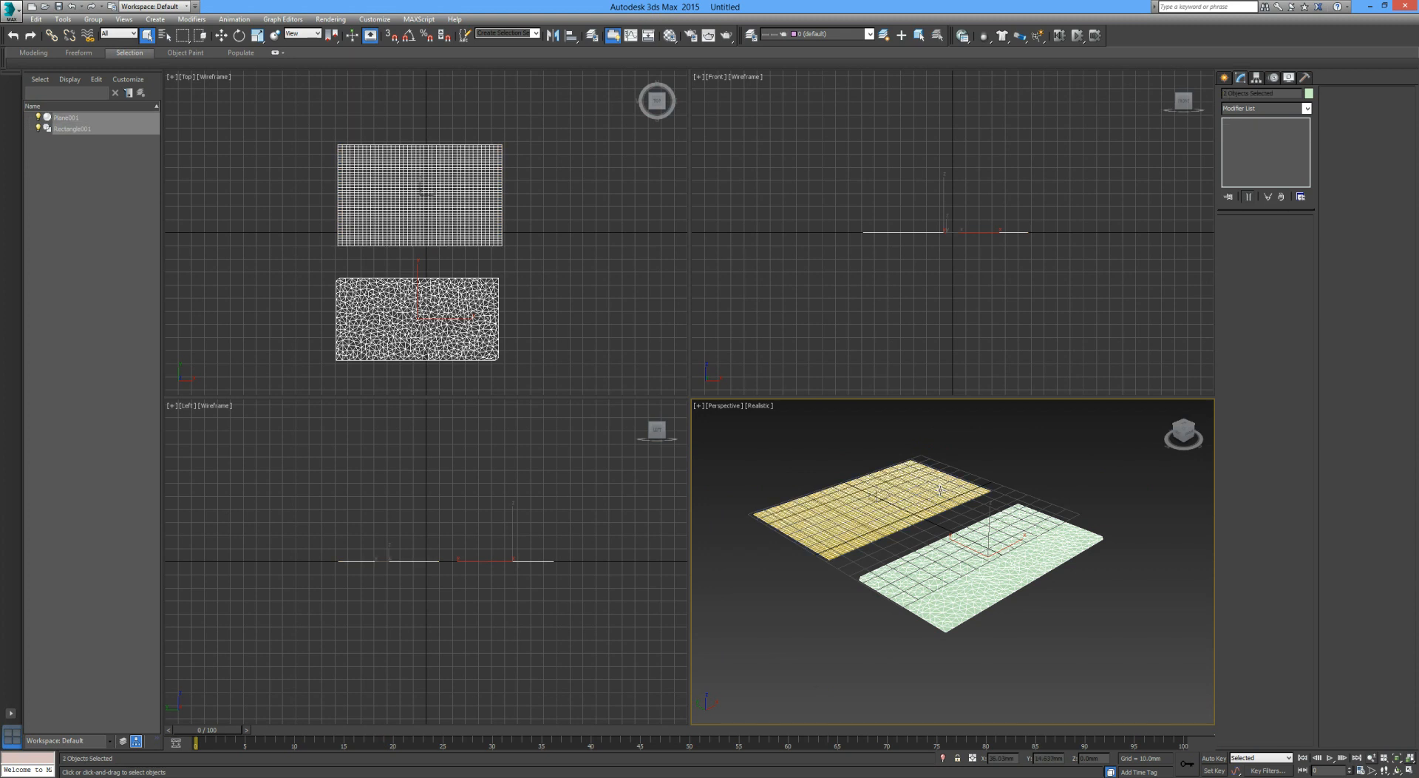
pyautogui.press('w')
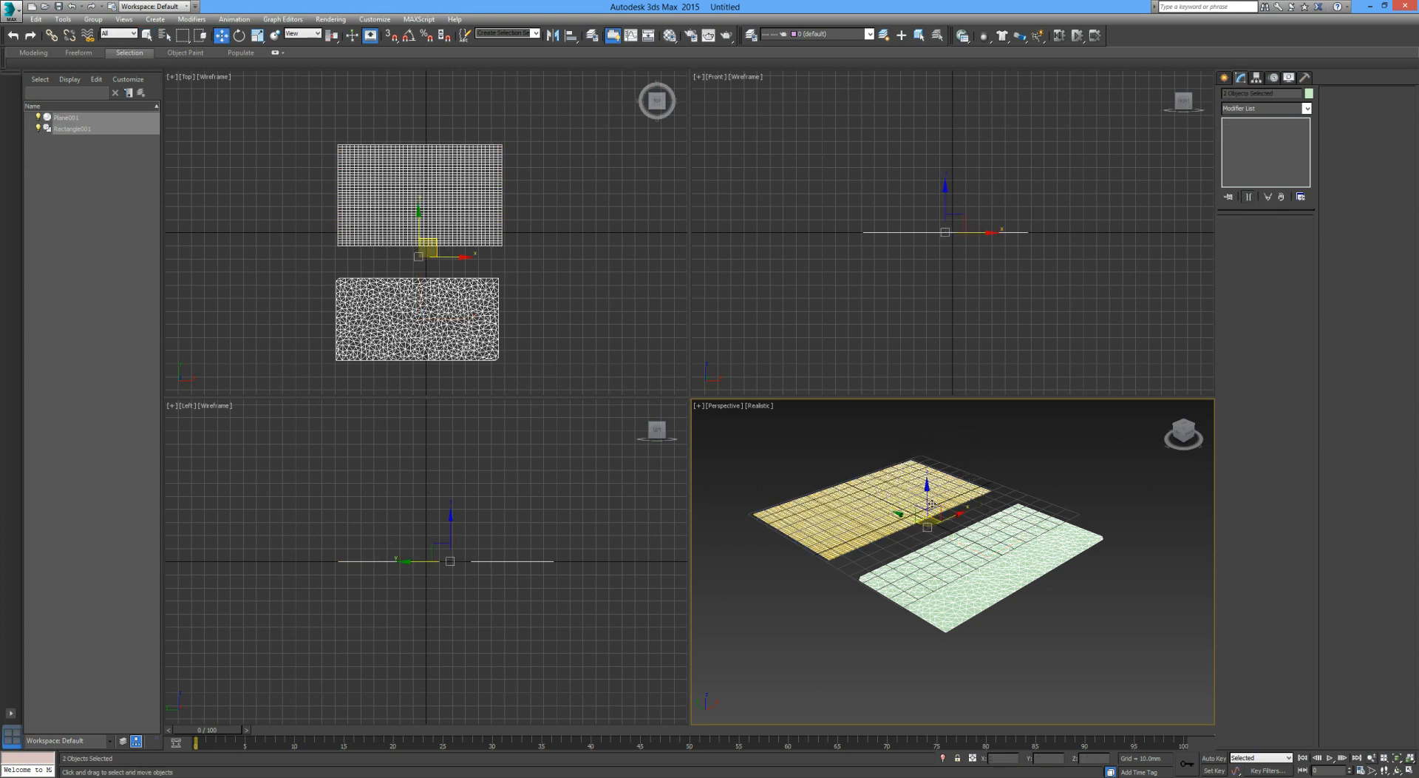
pyautogui.moveTo(928, 499); pyautogui.dragTo(926, 371)
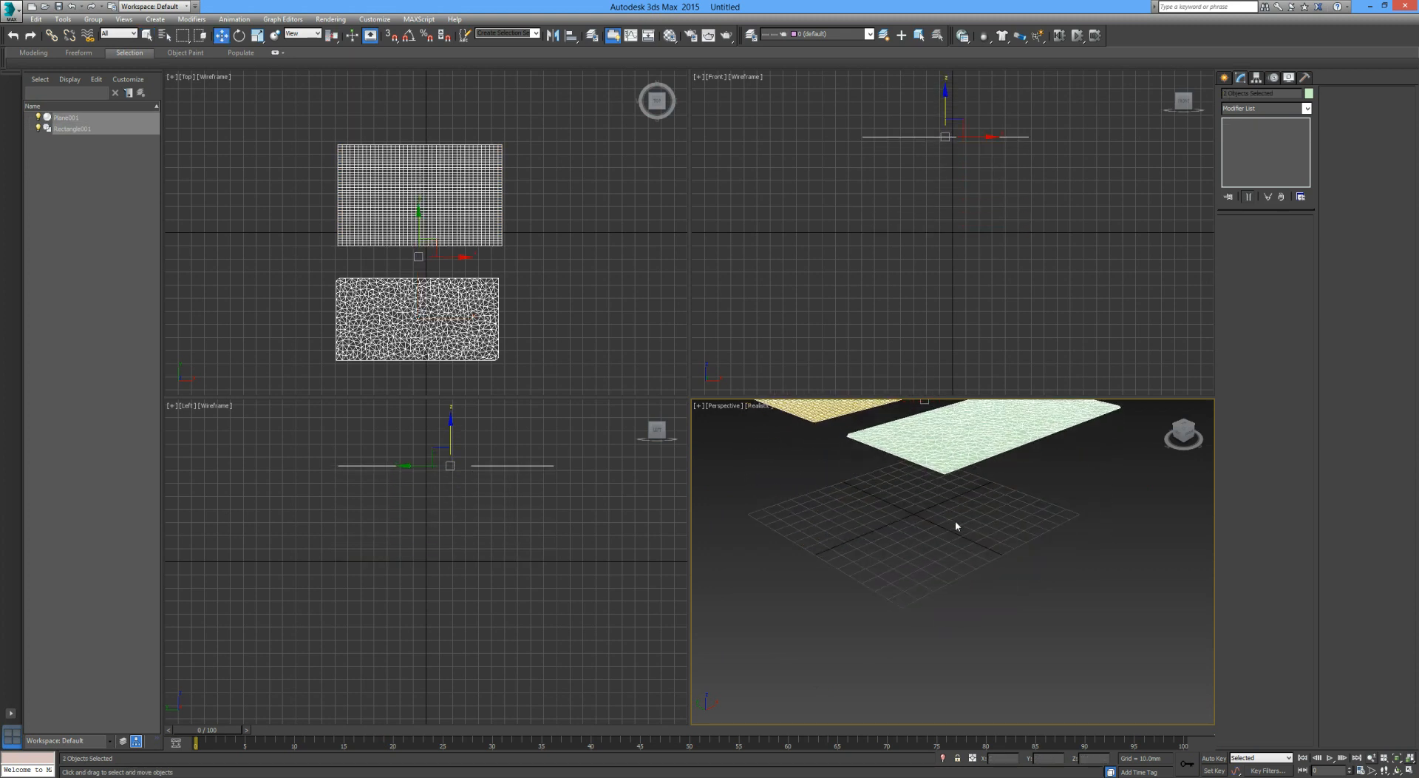
pyautogui.moveTo(1071, 482); pyautogui.dragTo(1078, 562, button='middle')
pyautogui.click(1089, 547)
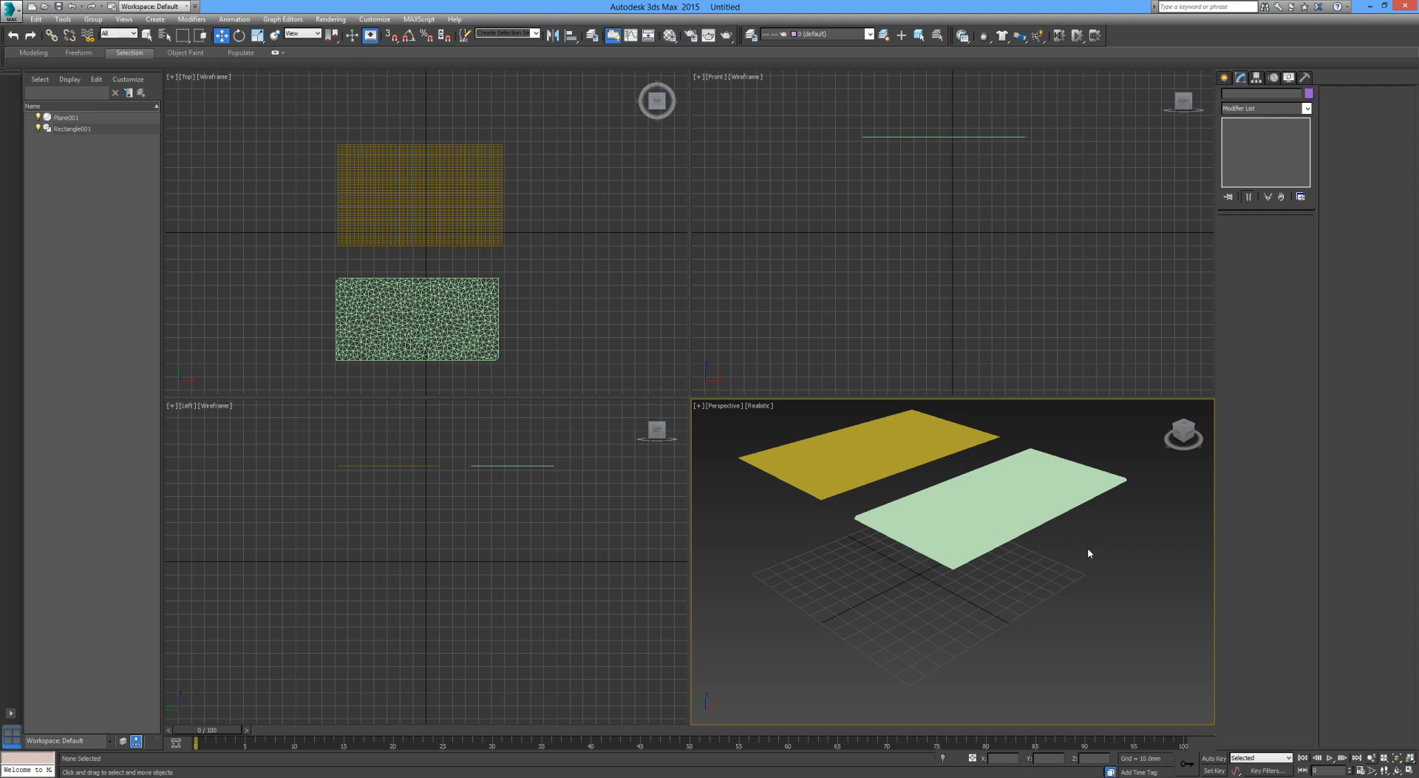
# Step: Hide the meshed rectangle and select the plane
pyautogui.click(982, 500)
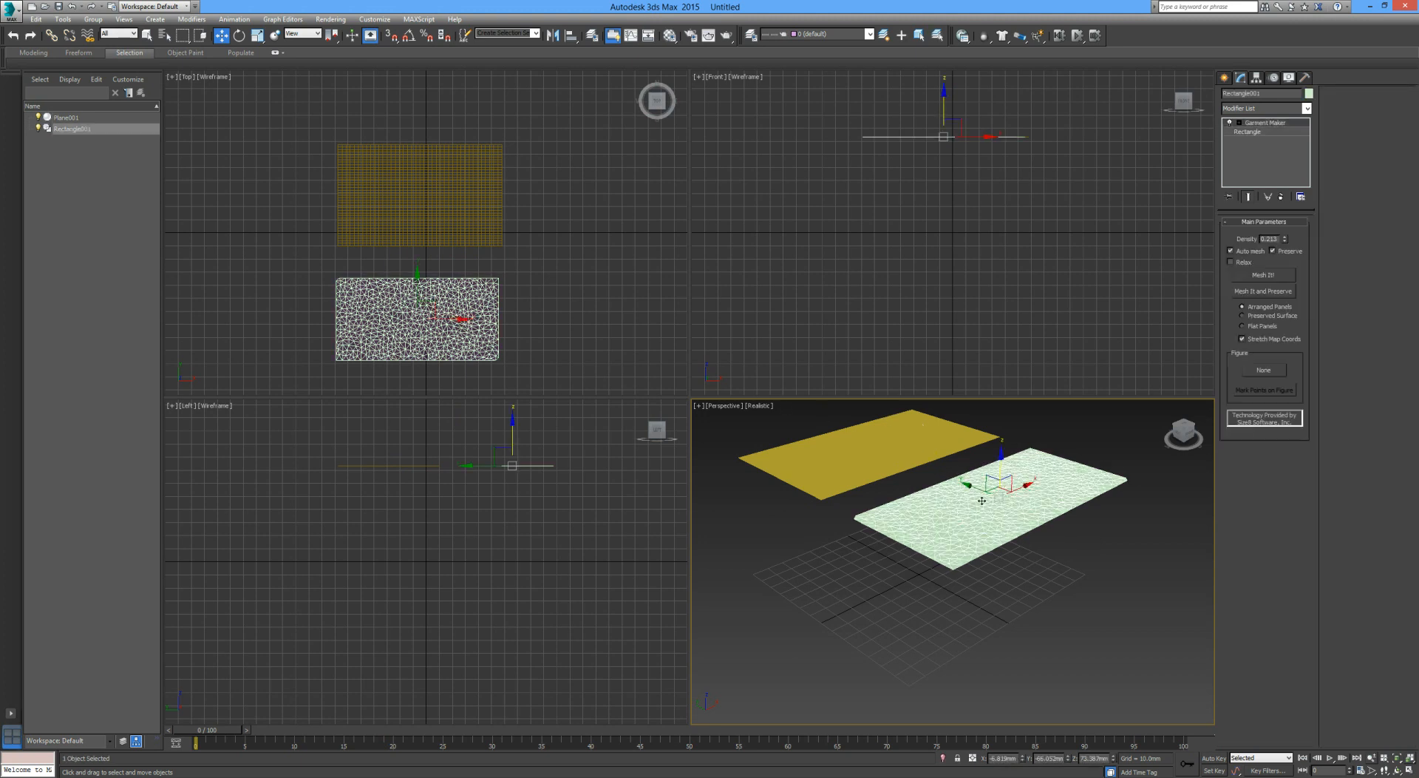
pyautogui.click(38, 131)
pyautogui.moveTo(760, 499); pyautogui.dragTo(879, 562, button='middle')
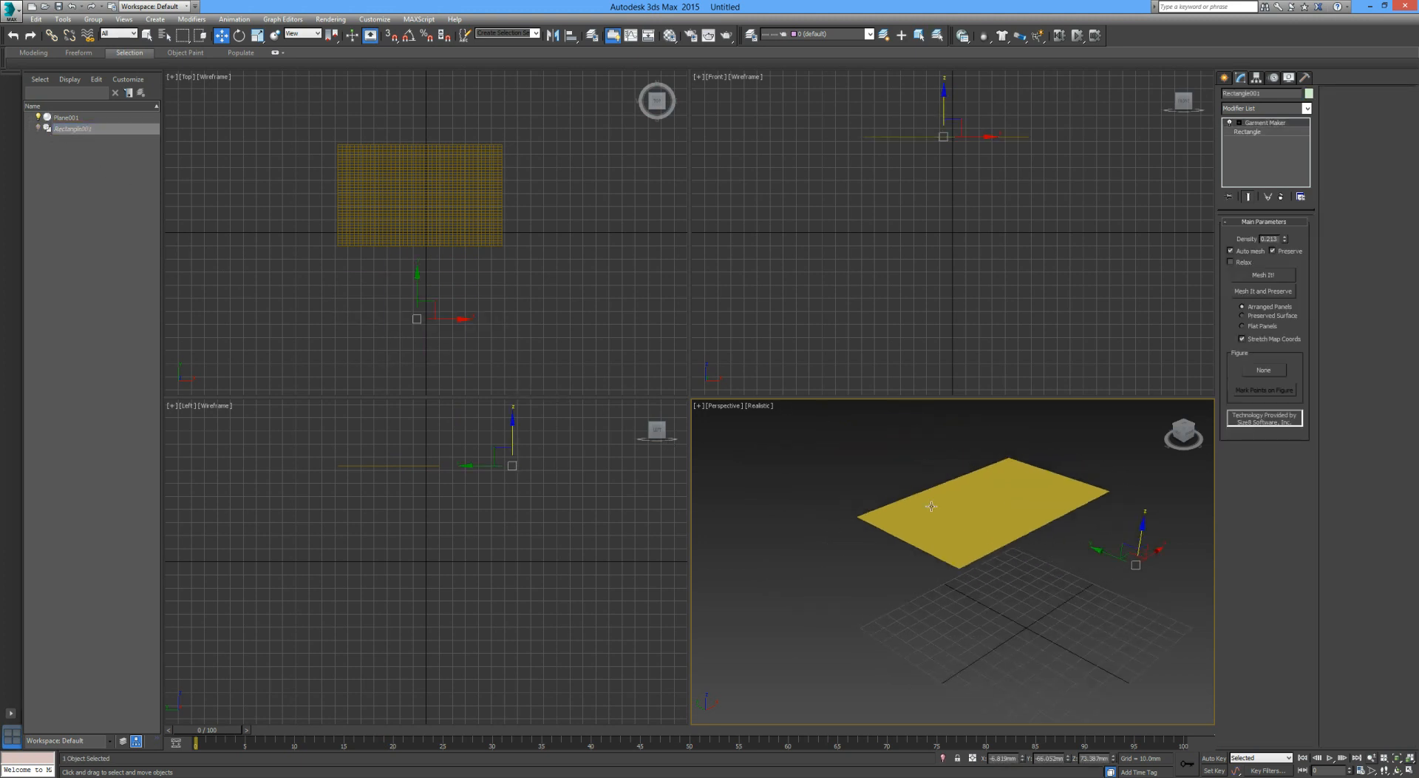
pyautogui.click(917, 564)
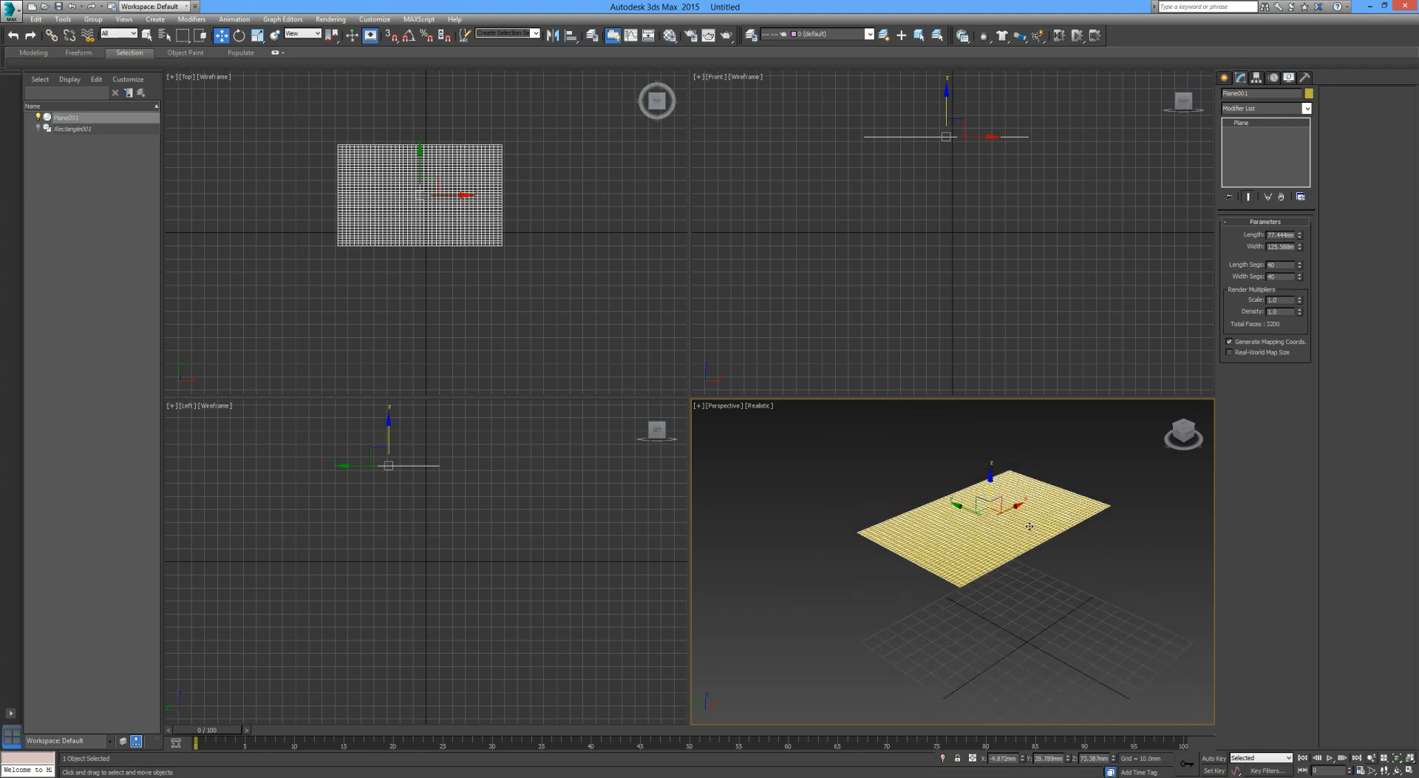
pyautogui.moveTo(1022, 528); pyautogui.dragTo(1005, 522, button='middle')
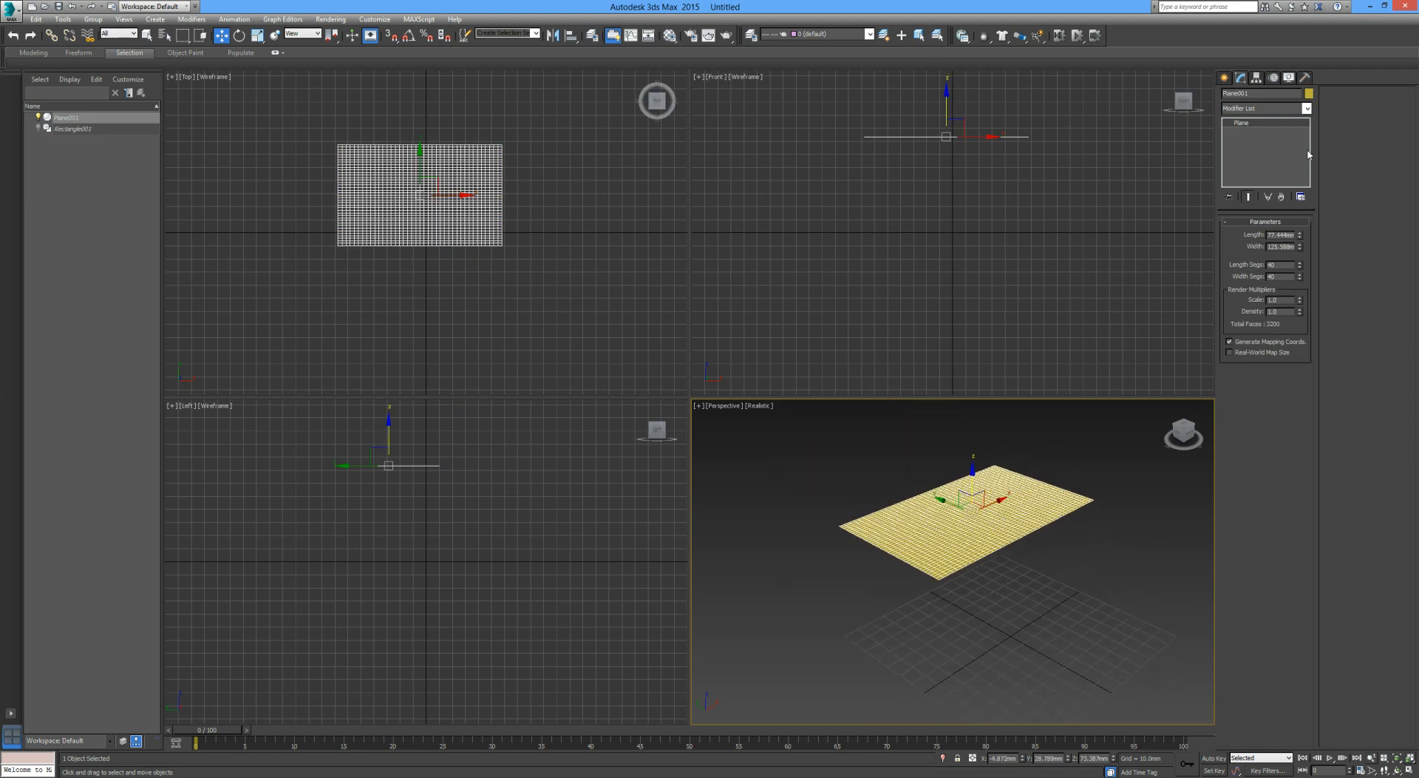
# Step: Create a box about 31 mm long, 59 mm wide and 25 mm high beneath the plane, starting from the Top view
pyautogui.click(1223, 78)
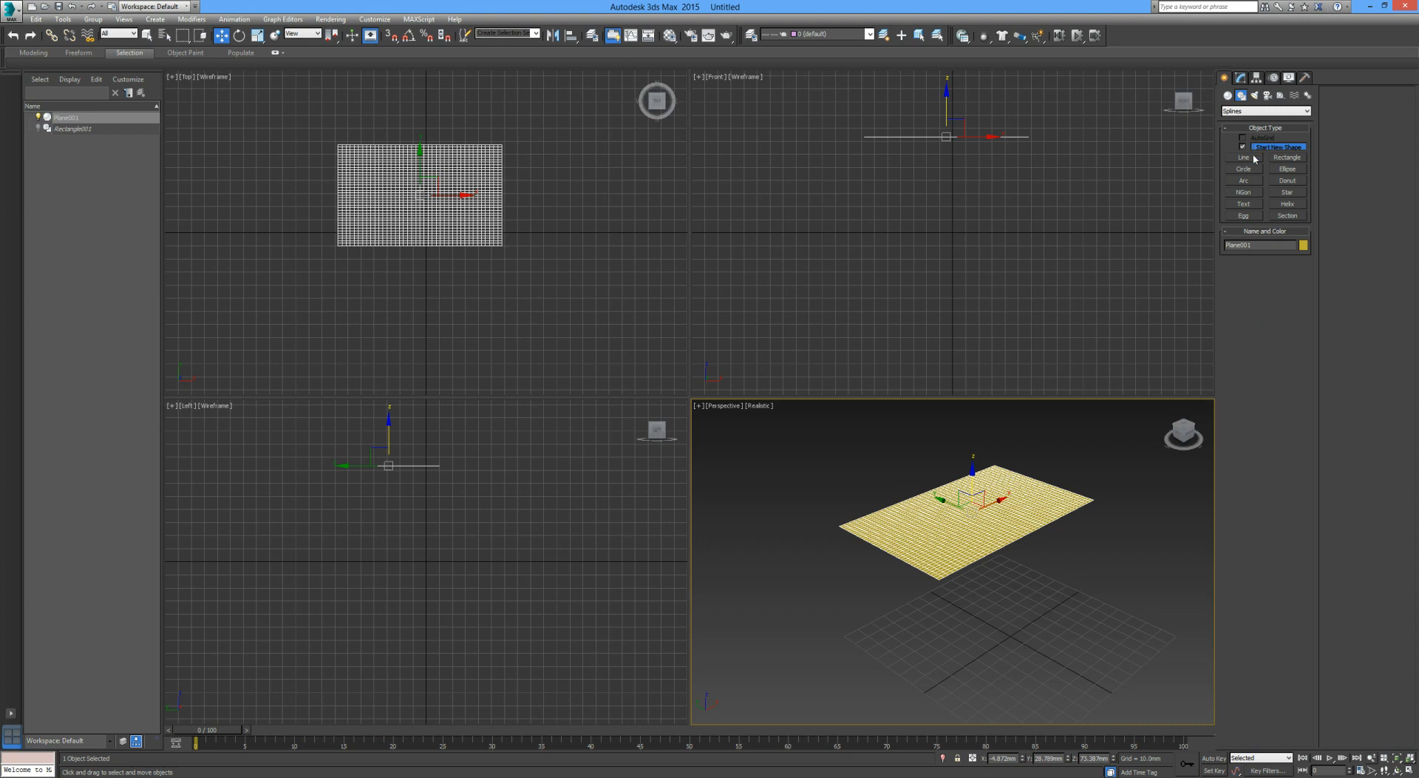
pyautogui.click(1228, 95)
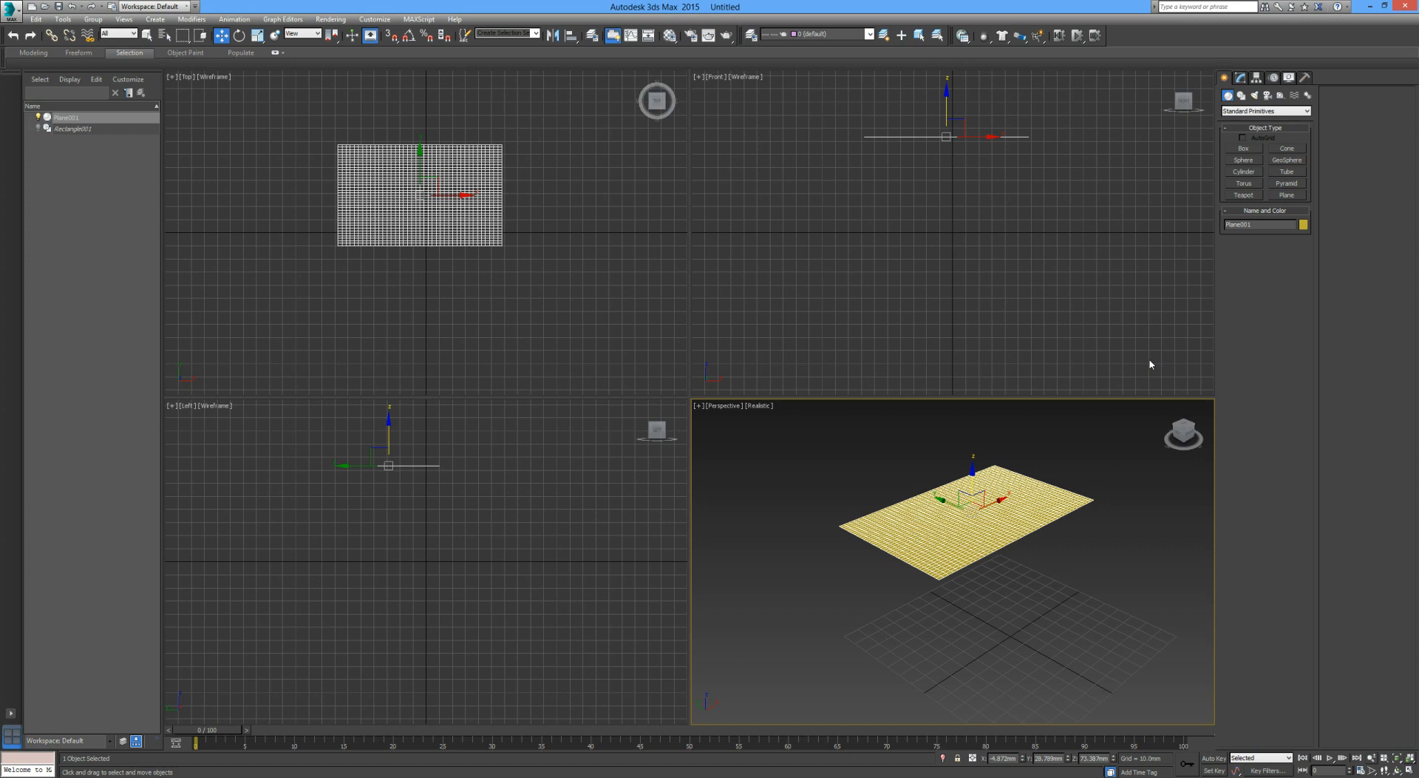
pyautogui.click(1245, 149)
pyautogui.moveTo(386, 173); pyautogui.dragTo(465, 212)
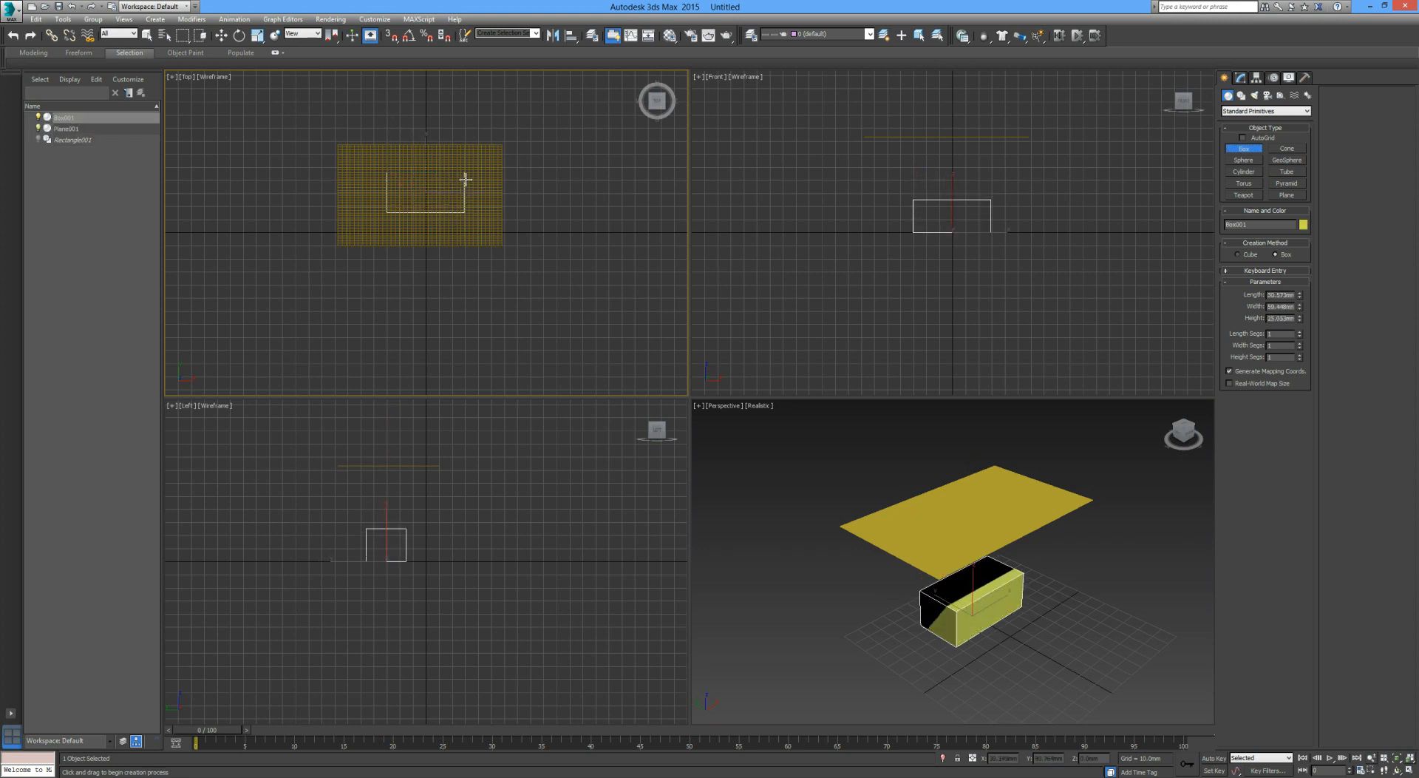
pyautogui.press('w')
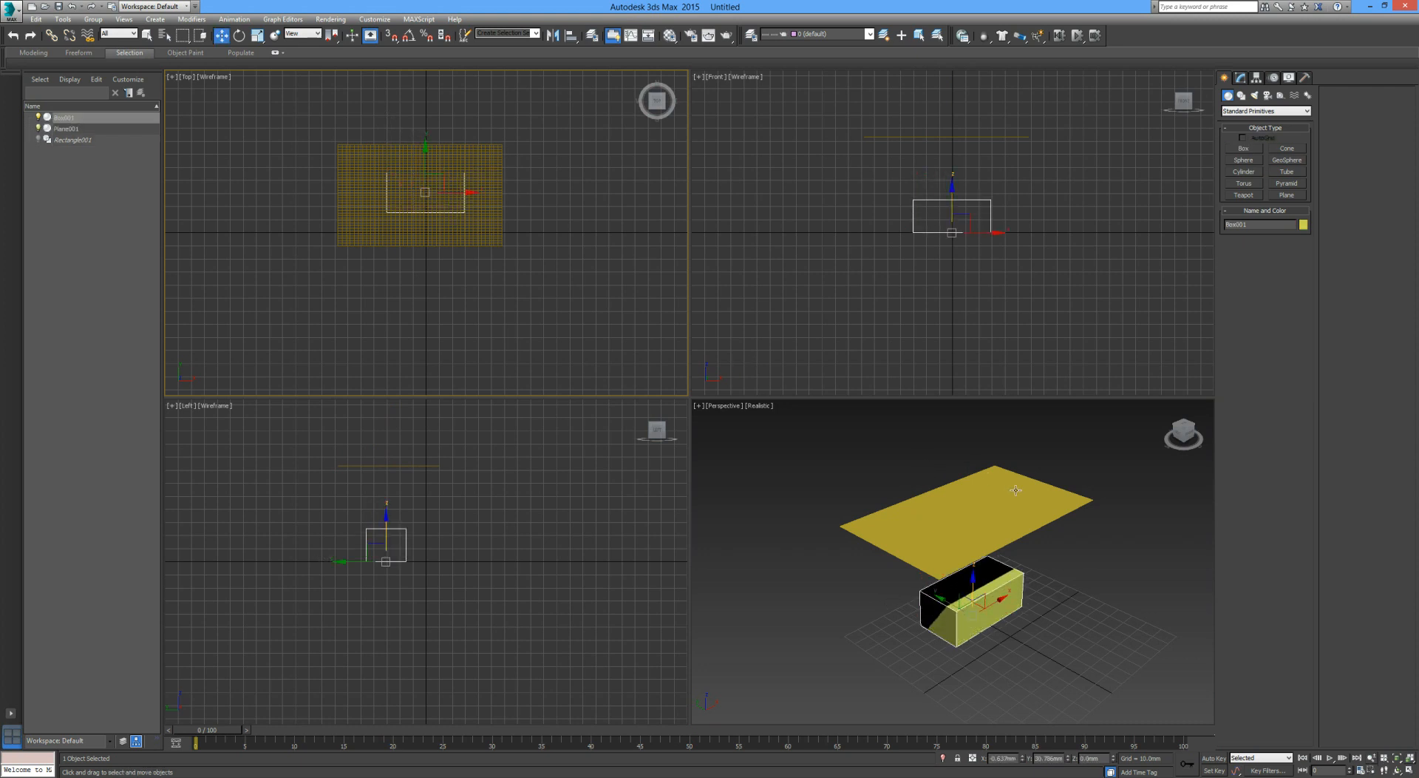
# Step: Apply the Cloth modifier to the plane above the box
pyautogui.click(1015, 491)
pyautogui.click(1245, 78)
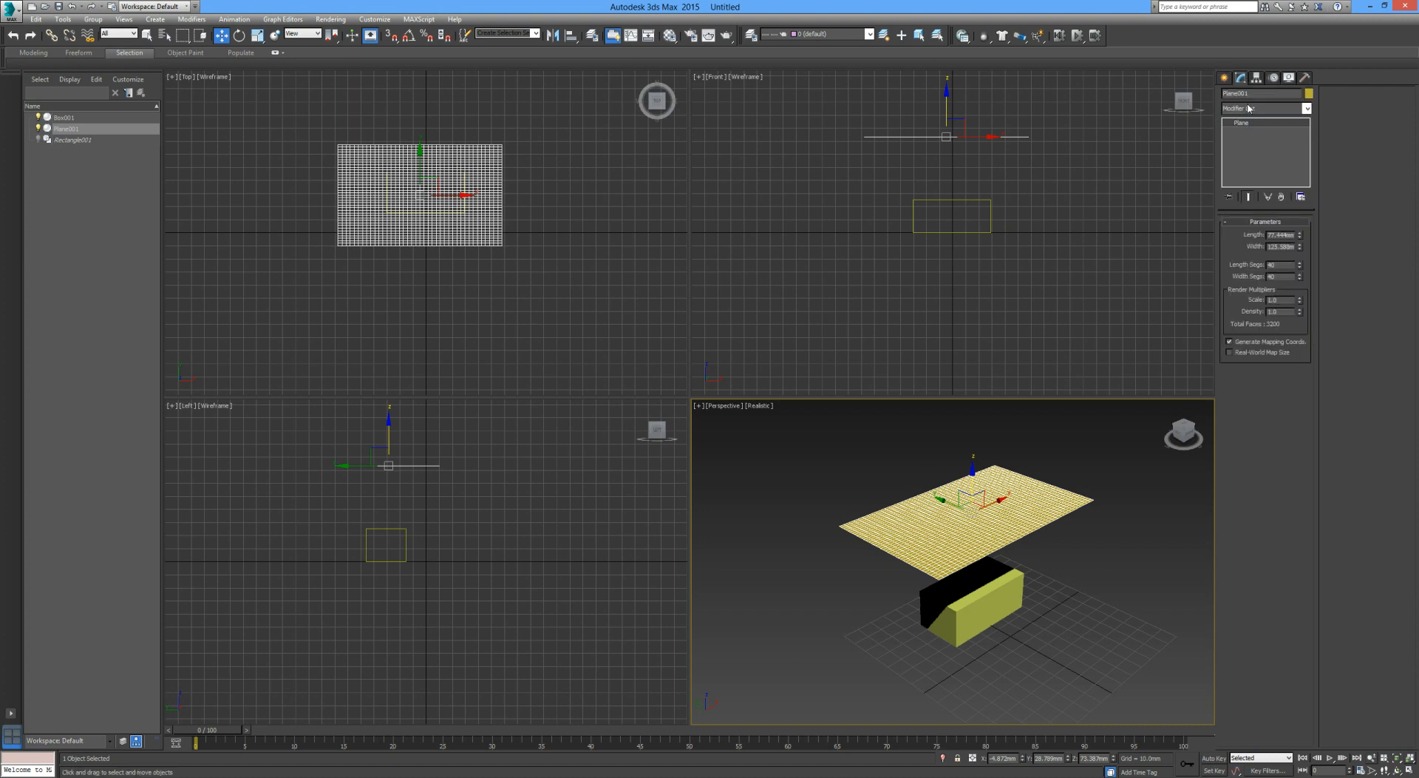
pyautogui.click(1249, 108)
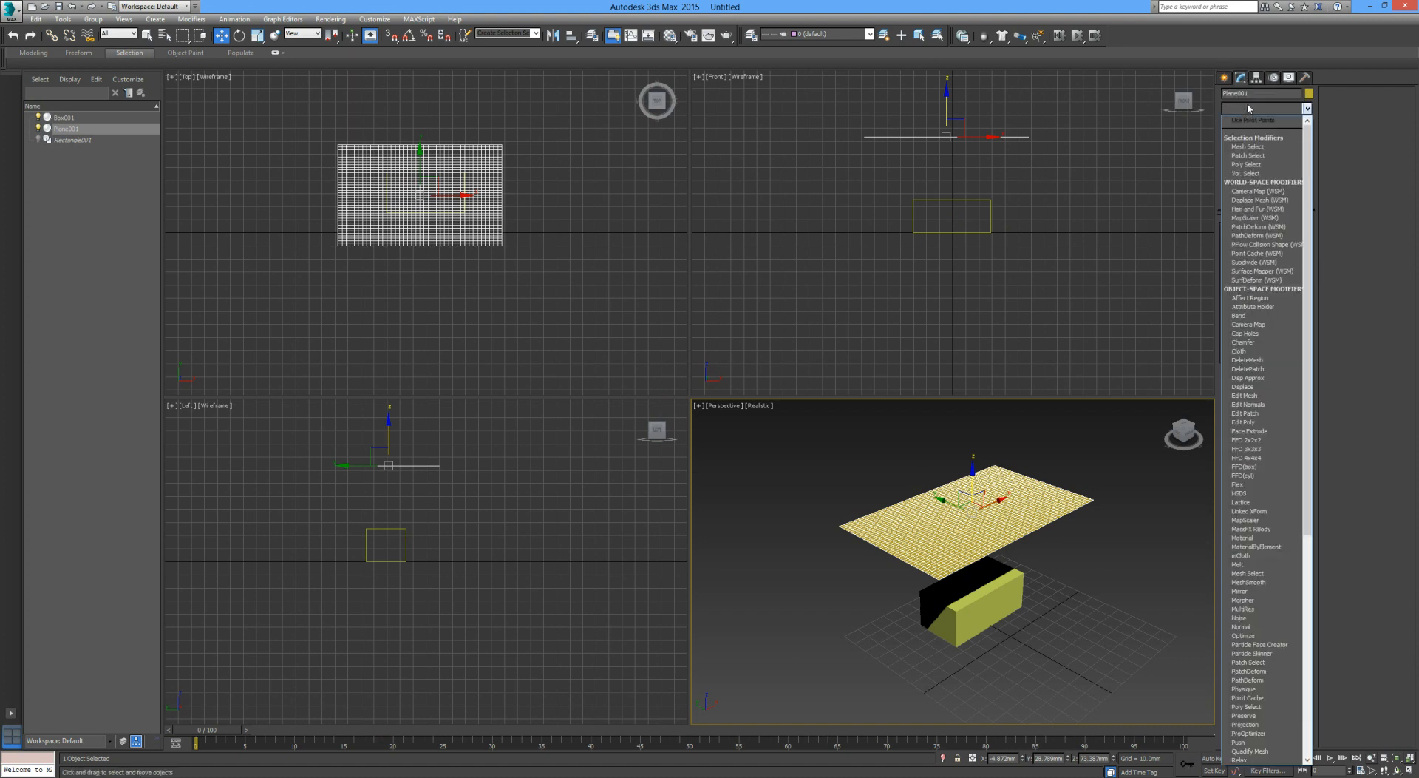
pyautogui.click(1251, 352)
# Step: Set the plane as Cloth in the modifier's object properties and choose a fabric preset for it
pyautogui.click(1263, 238)
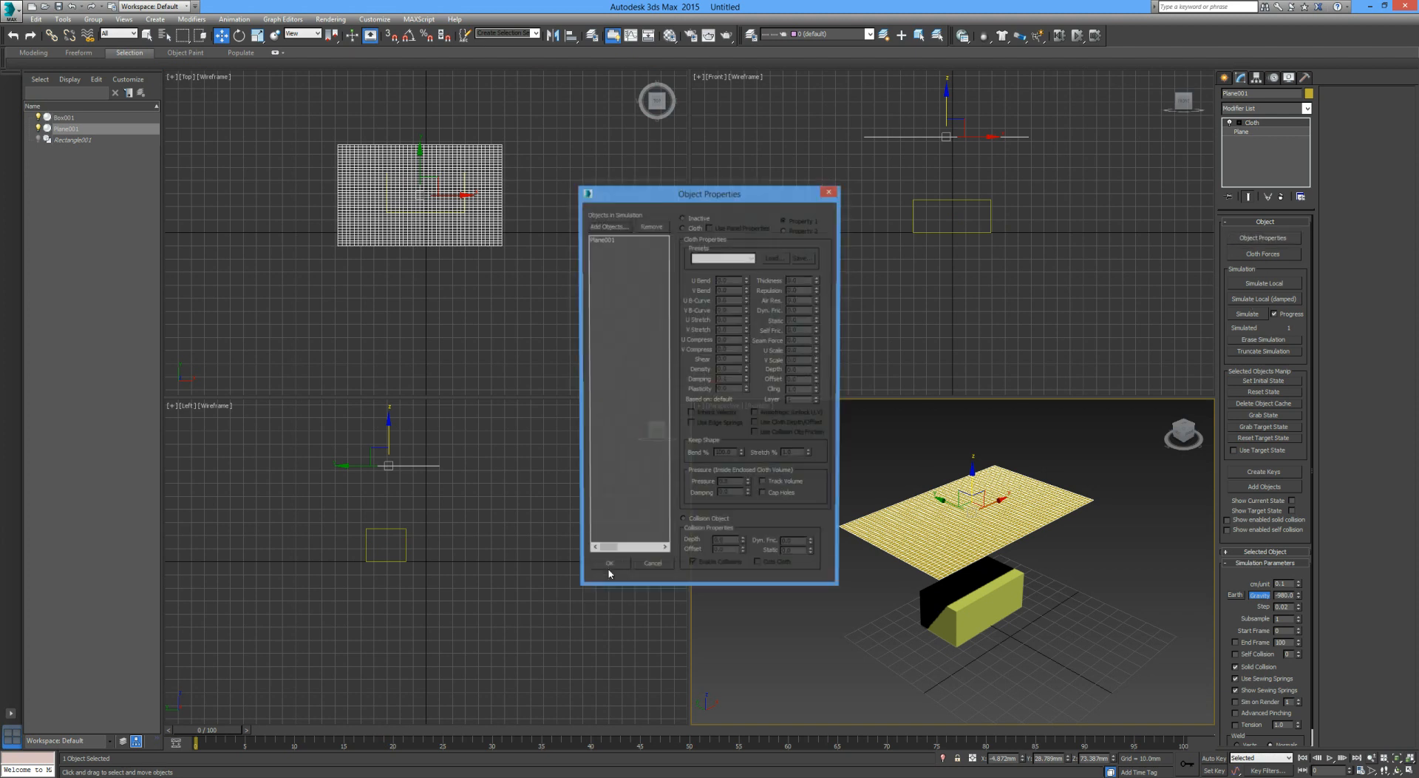
pyautogui.click(605, 244)
pyautogui.click(692, 229)
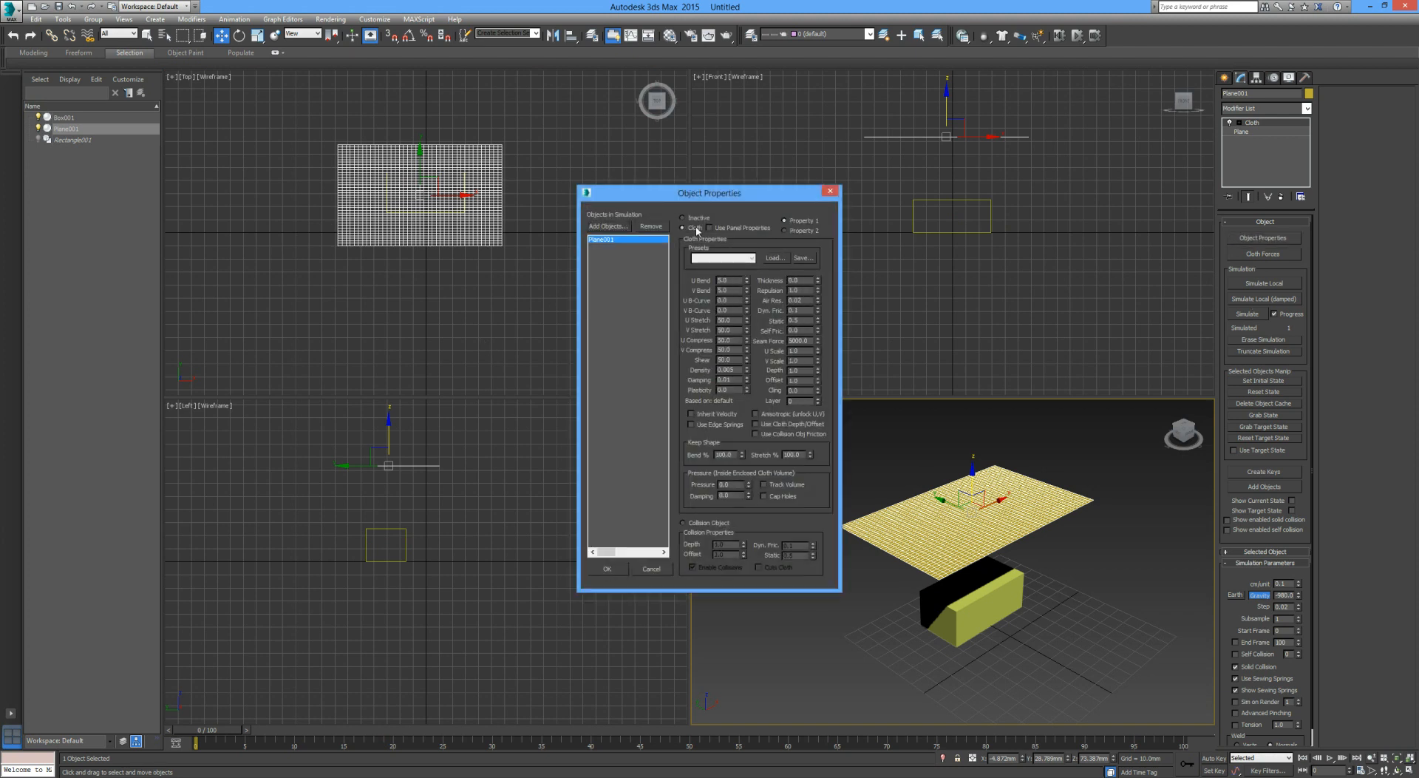
pyautogui.click(722, 258)
pyautogui.click(709, 334)
pyautogui.click(625, 575)
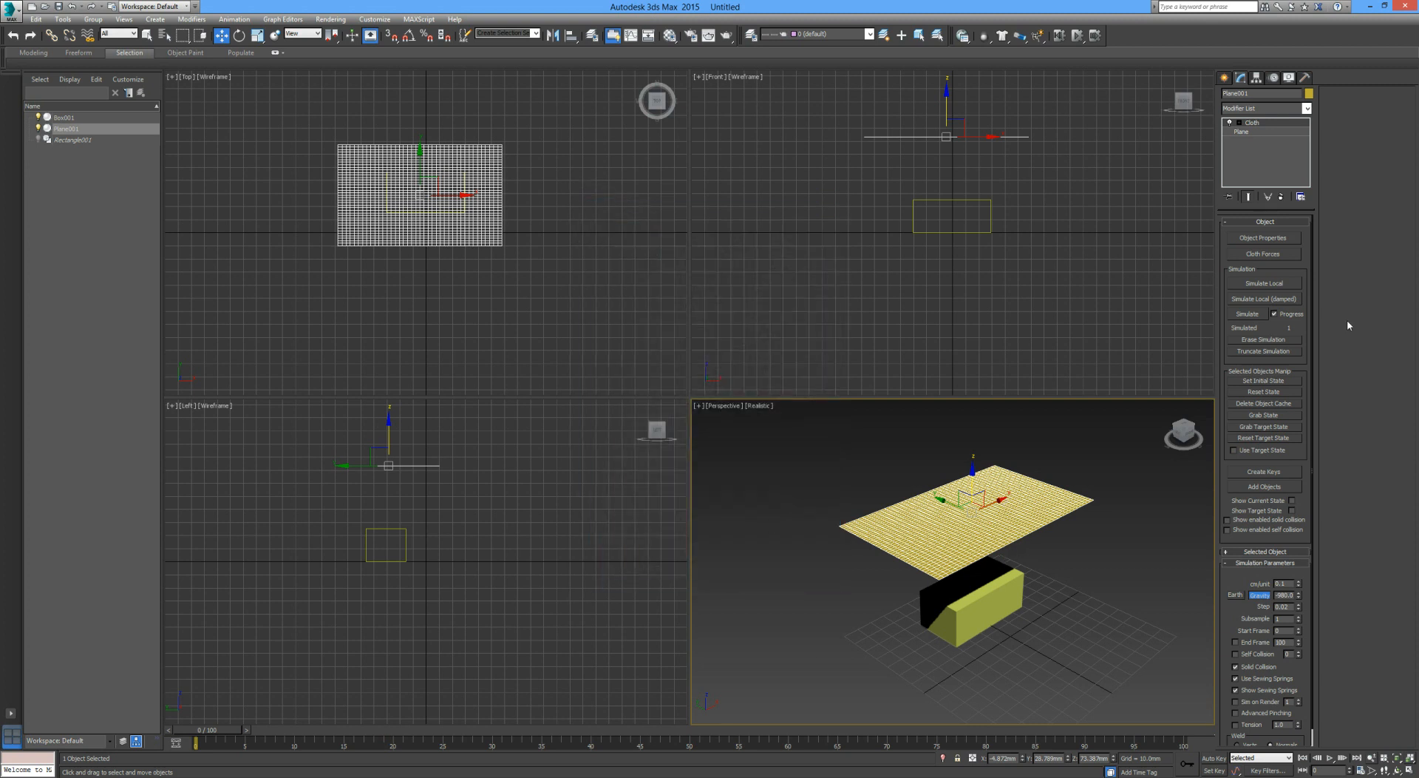
# Step: Add the box to the plane's cloth simulation and define it as a collision object
pyautogui.click(1270, 239)
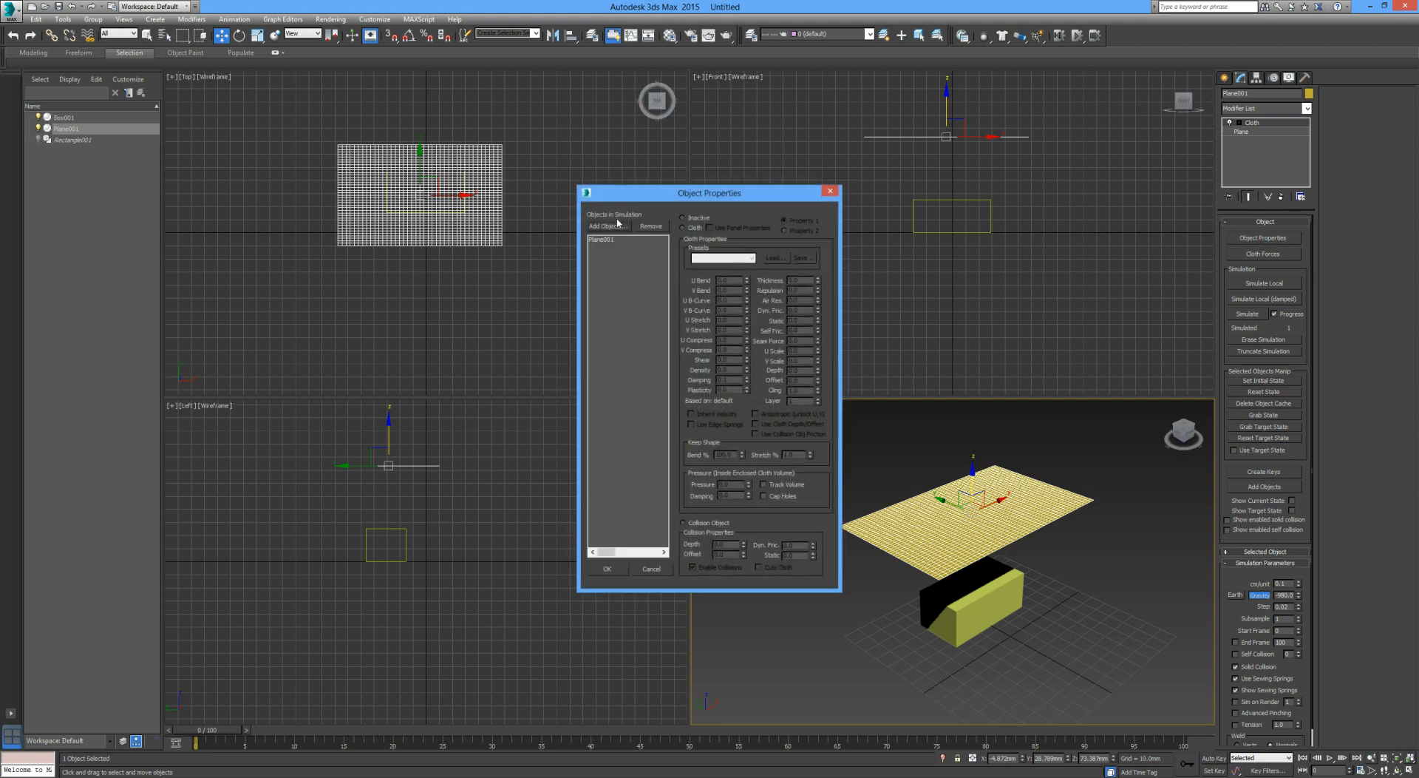
pyautogui.click(607, 226)
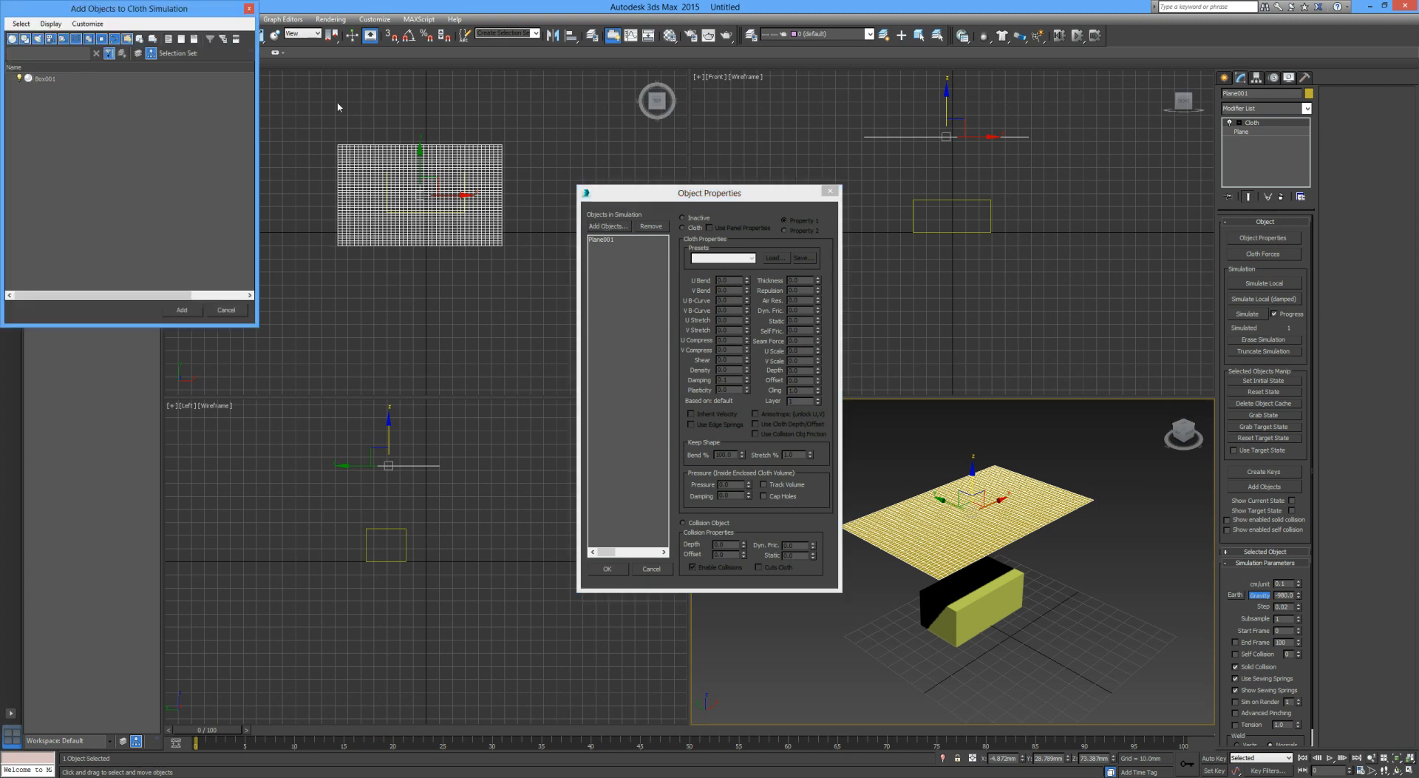
pyautogui.doubleClick(44, 80)
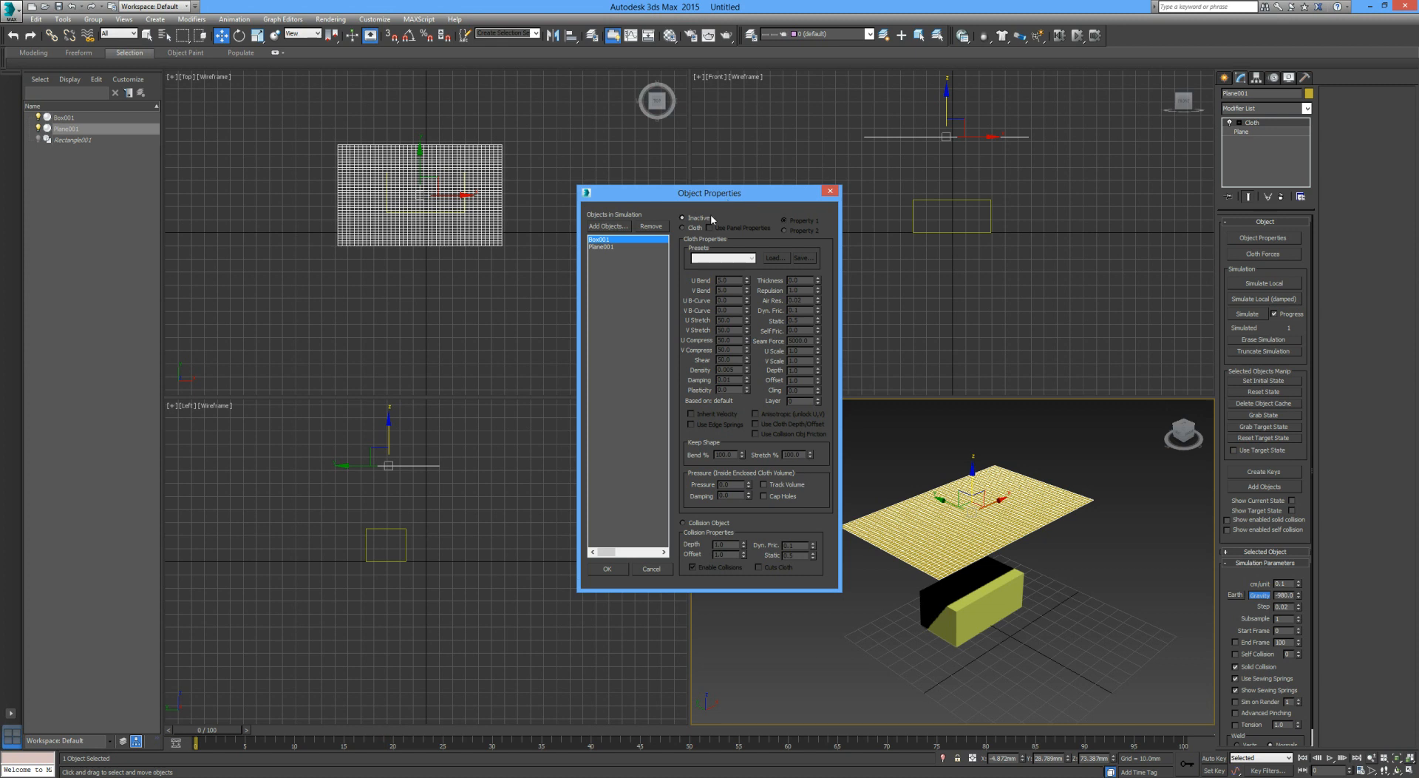
pyautogui.click(695, 524)
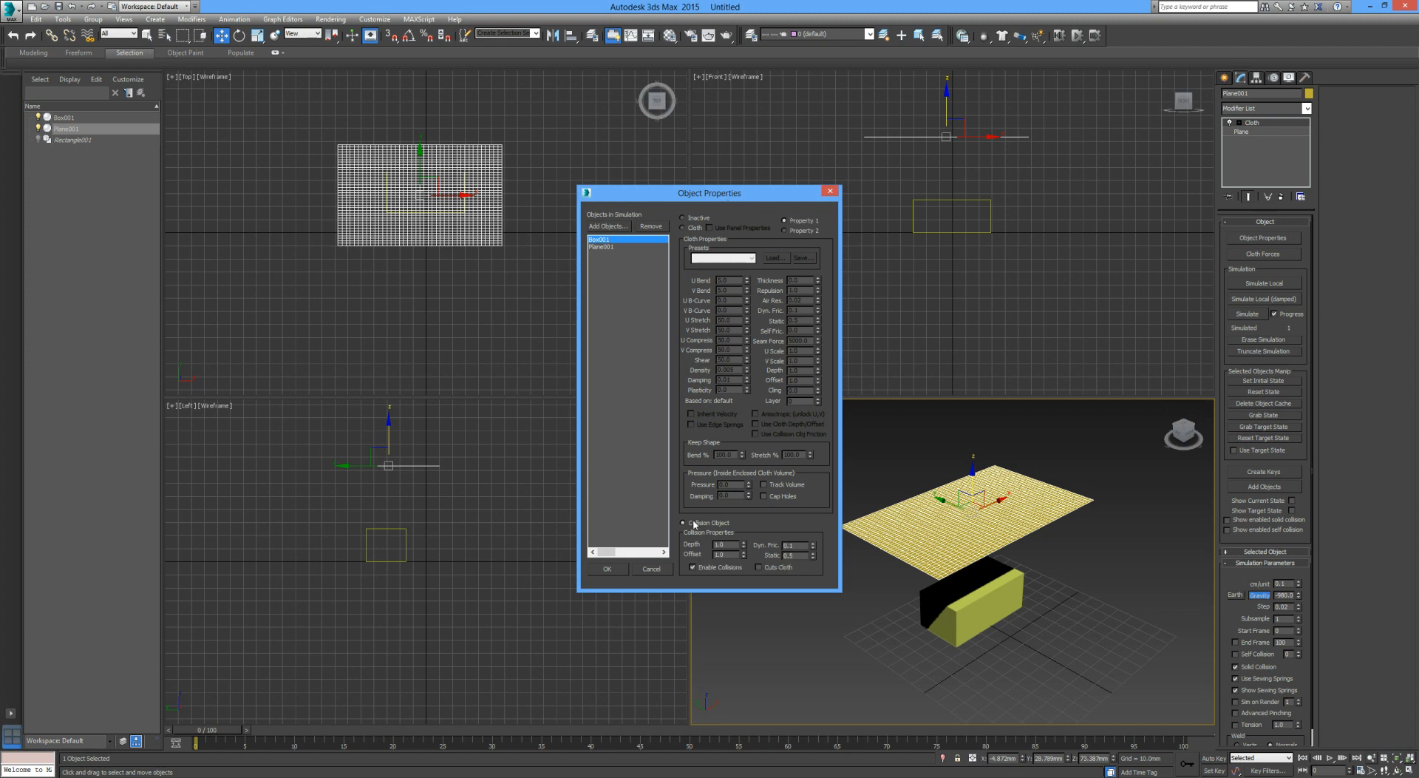
pyautogui.click(606, 567)
# Step: Run and stop a trial cloth simulation, set cm/unit to 3, and simulate the plane again
pyautogui.click(1248, 315)
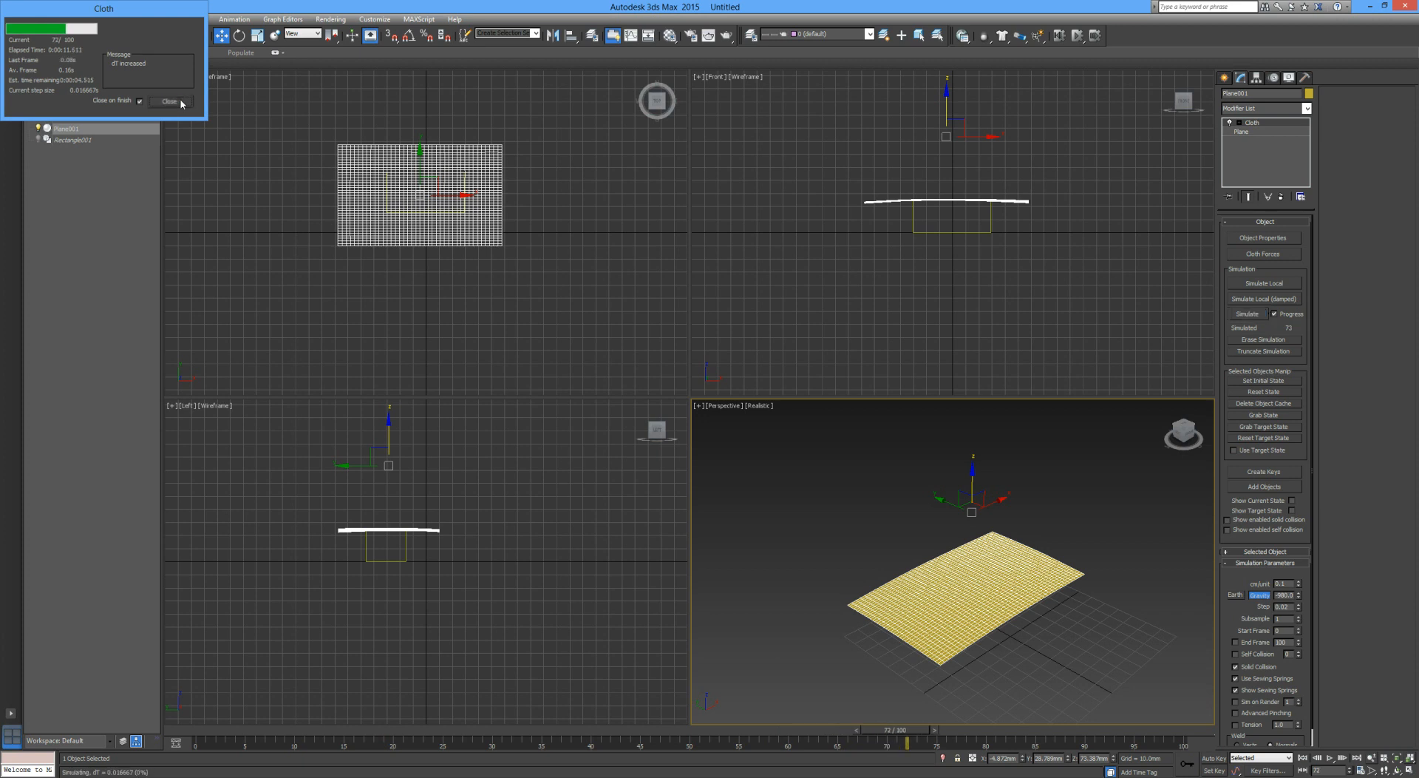
pyautogui.click(169, 102)
pyautogui.doubleClick(1276, 584)
pyautogui.write('3')
pyautogui.press('Return')
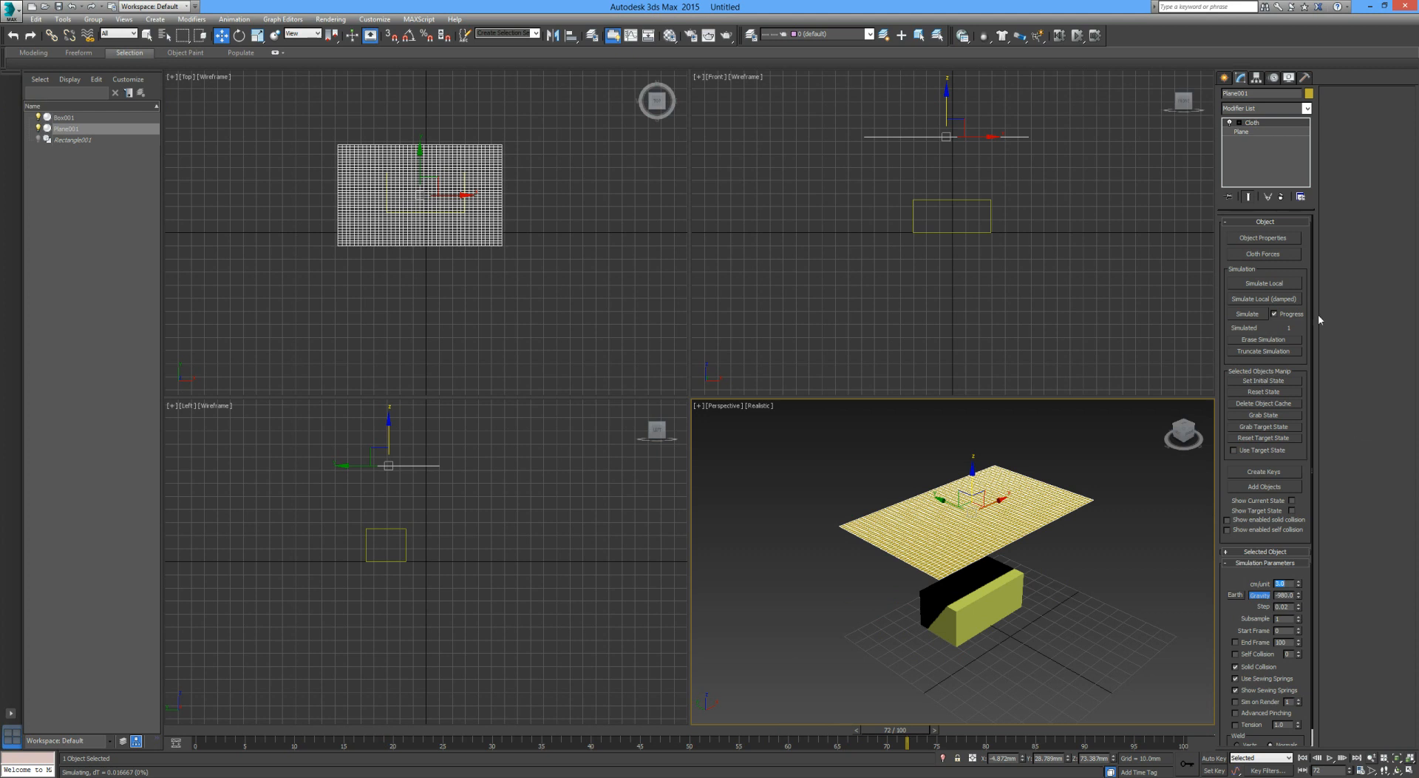
pyautogui.click(1259, 314)
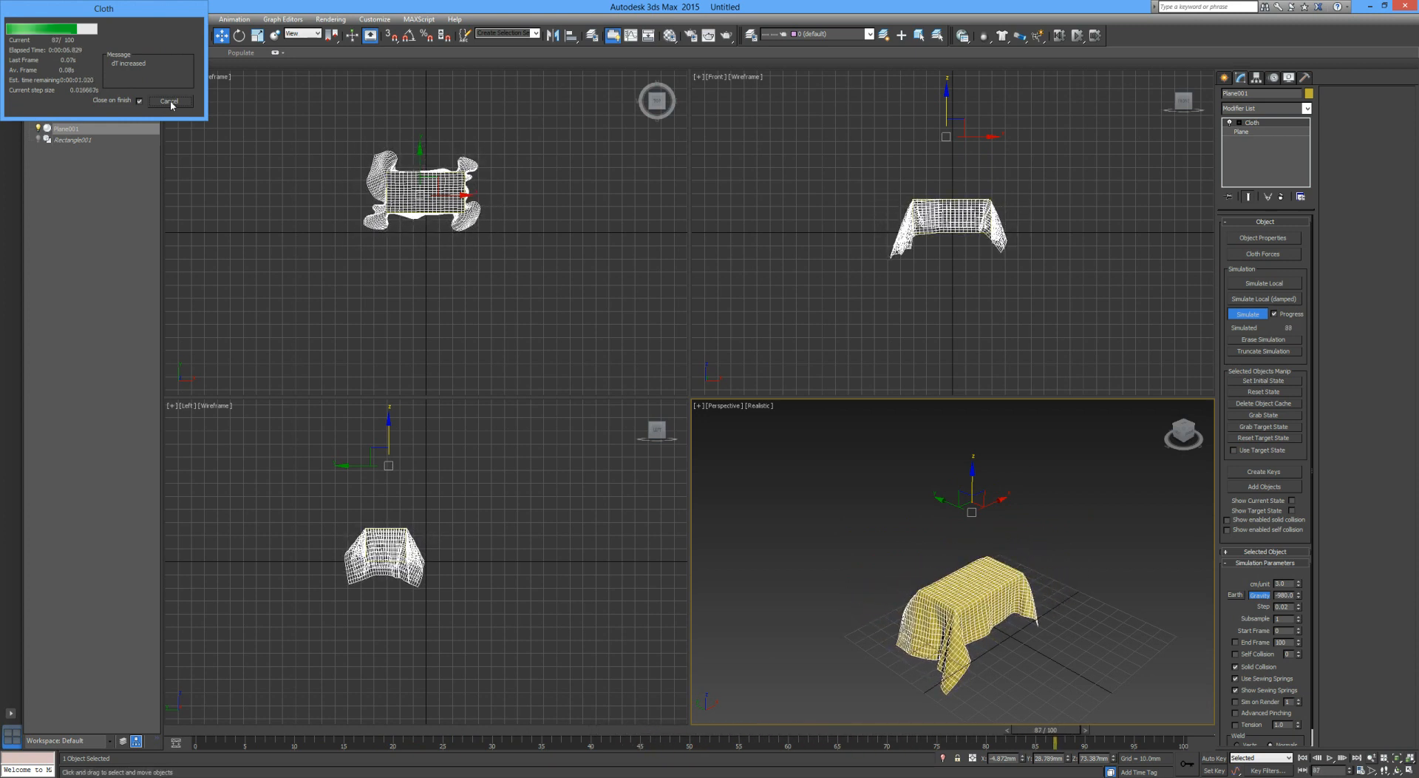
pyautogui.click(171, 102)
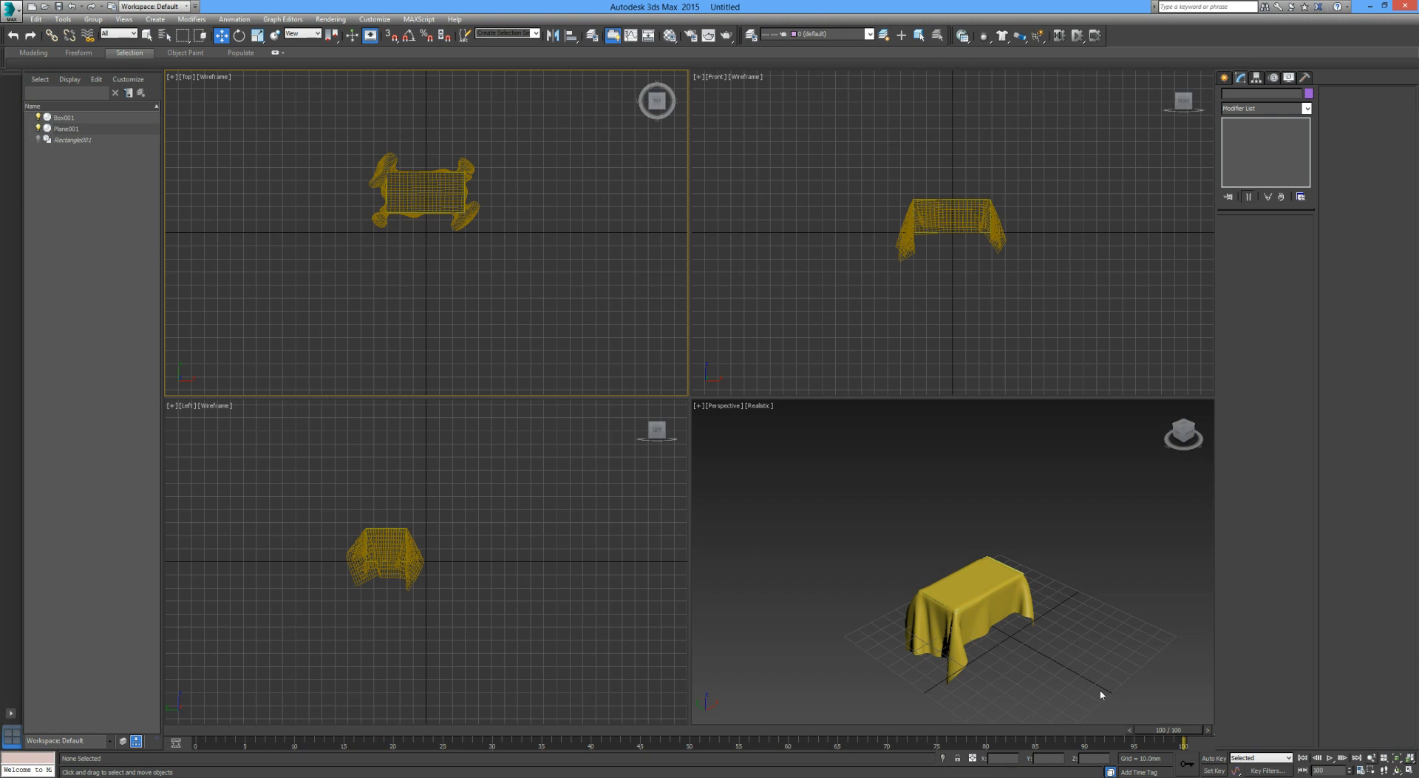
# Step: Examine the draped cloth along the box's edges and corners for intersections, up close and from several angles
pyautogui.keyDown('alt'); pyautogui.moveTo(1119, 596); pyautogui.dragTo(1037, 586, button='middle'); pyautogui.keyUp('alt')
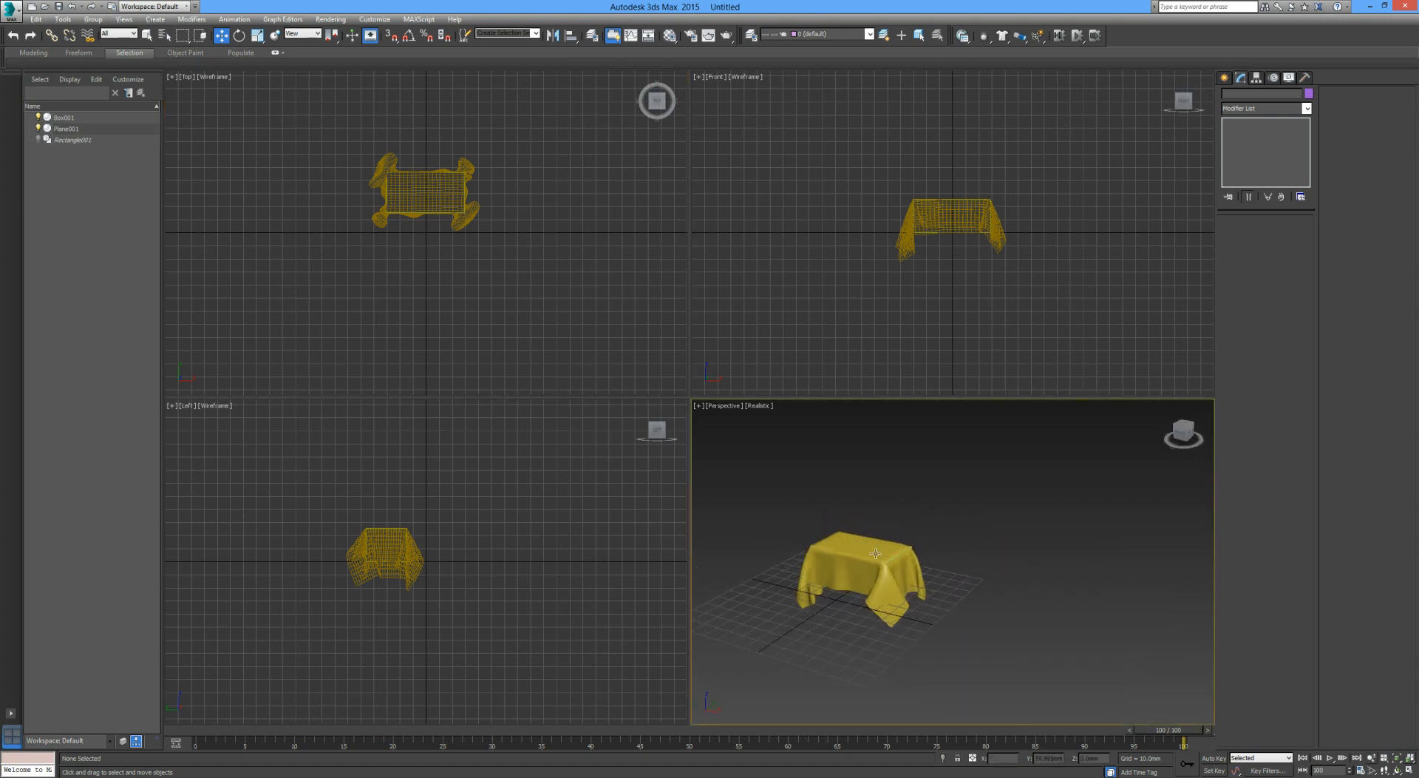
pyautogui.scroll(7, 875, 554)
pyautogui.scroll(5, 950, 612)
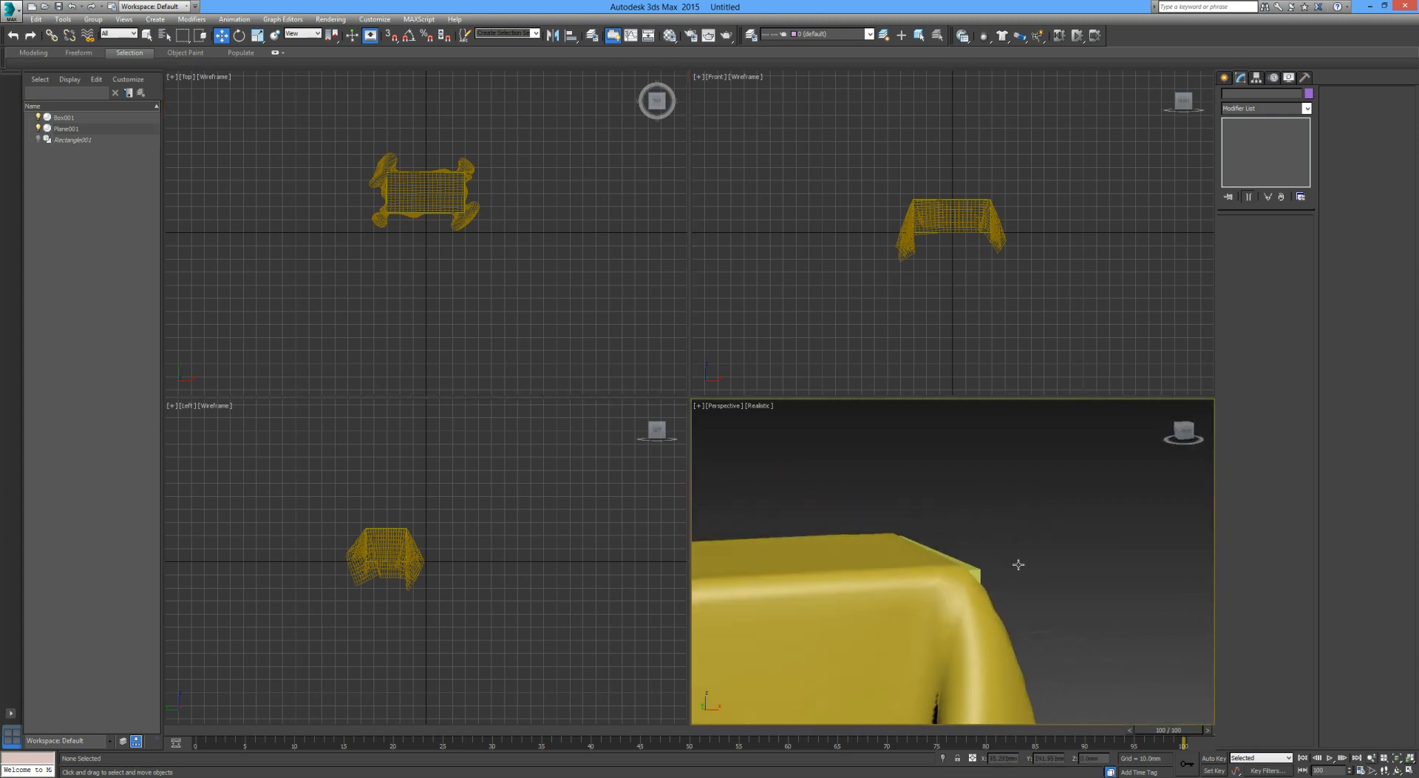
pyautogui.scroll(-8, 943, 591)
pyautogui.scroll(-3, 941, 586)
pyautogui.keyDown('alt'); pyautogui.moveTo(867, 563); pyautogui.dragTo(1018, 527, button='middle'); pyautogui.keyUp('alt')
pyautogui.keyDown('alt'); pyautogui.moveTo(952, 563); pyautogui.dragTo(905, 587, button='middle'); pyautogui.keyUp('alt')
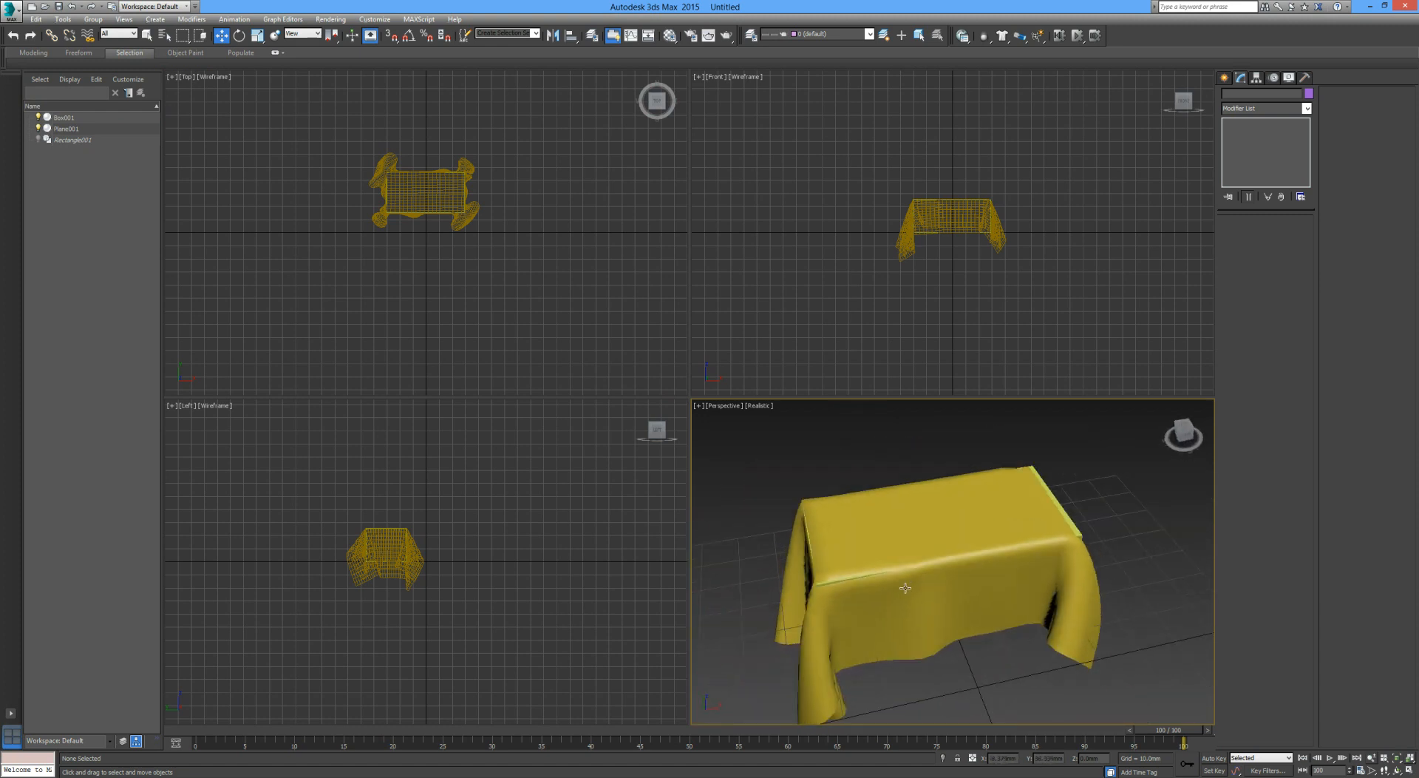
# Step: Erase the draped plane's simulation and delete the box beneath it
pyautogui.click(985, 549)
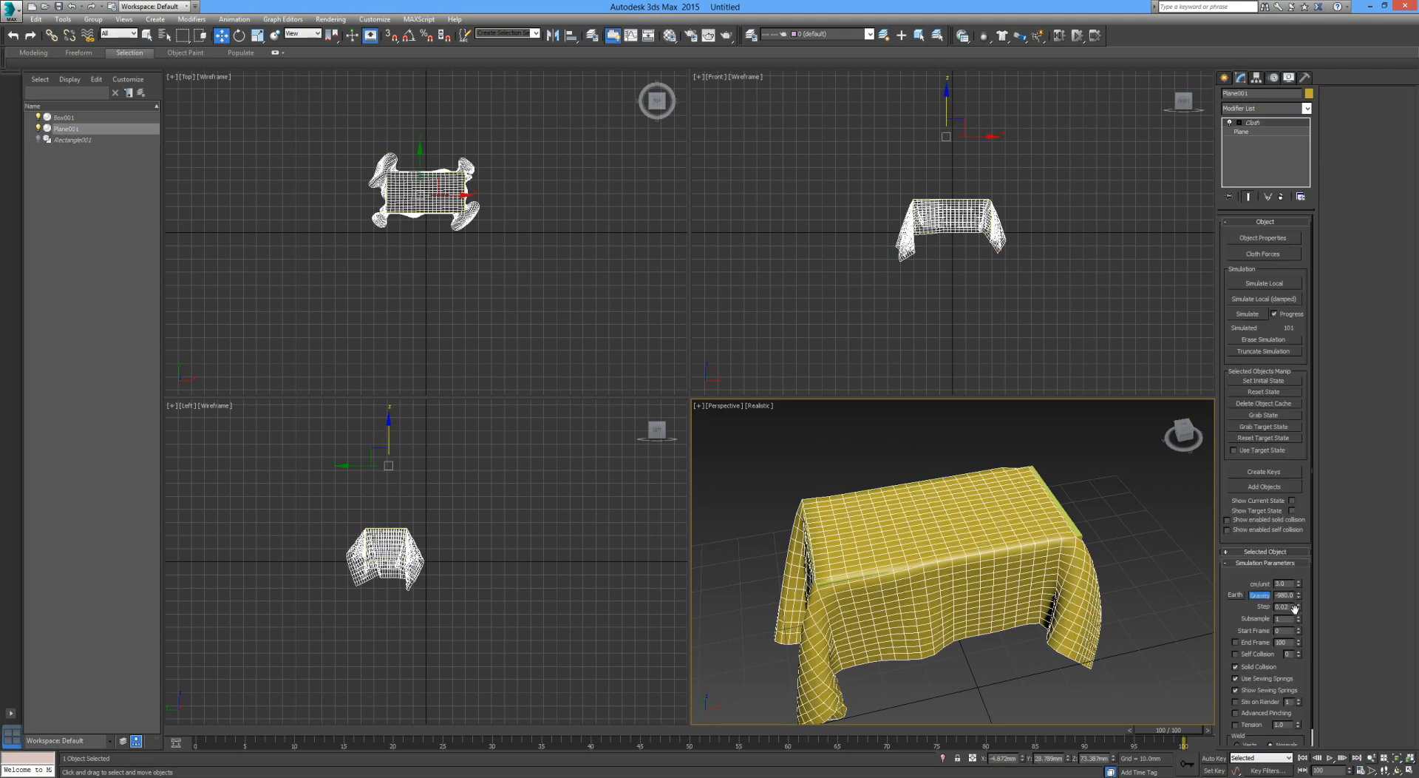
pyautogui.scroll(-4, 1296, 614)
pyautogui.scroll(4, 1259, 607)
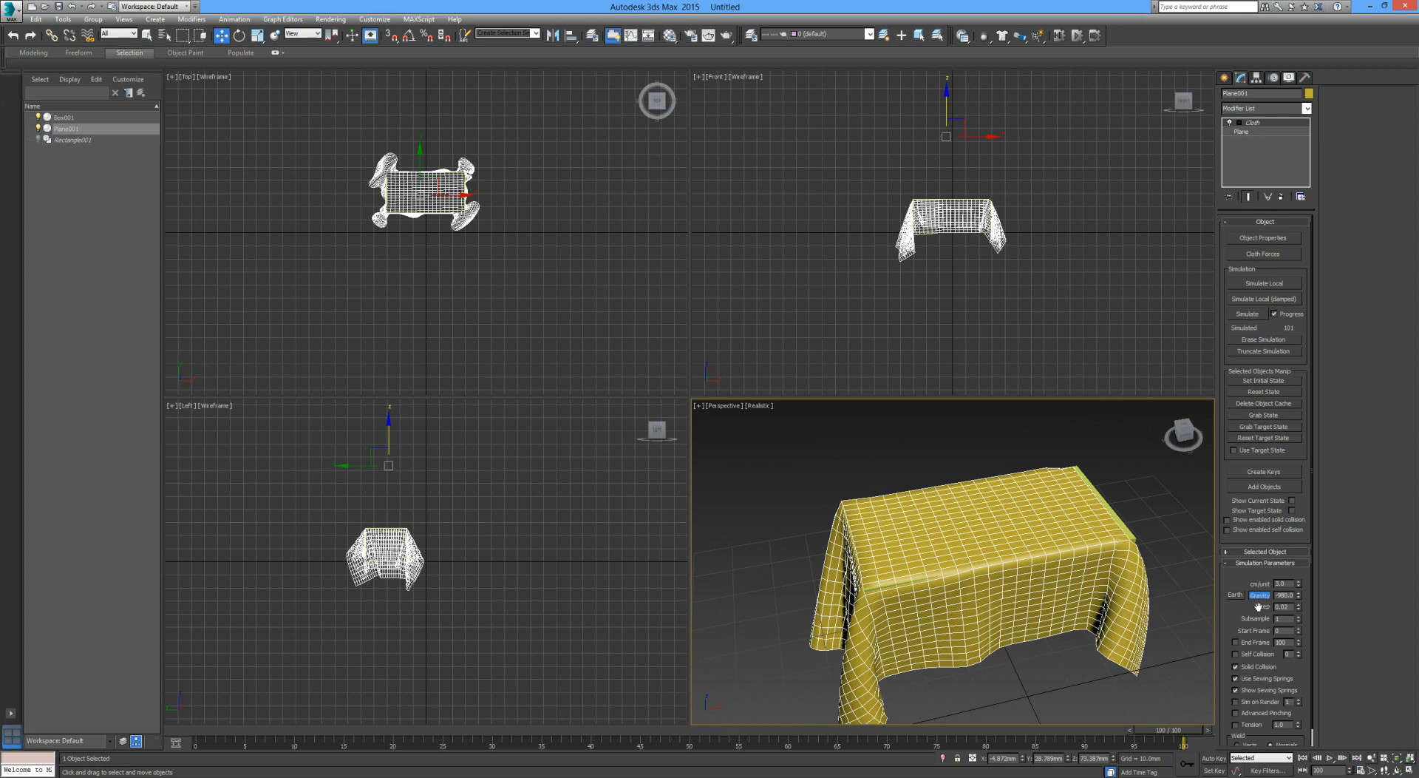
pyautogui.scroll(-2, 1302, 607)
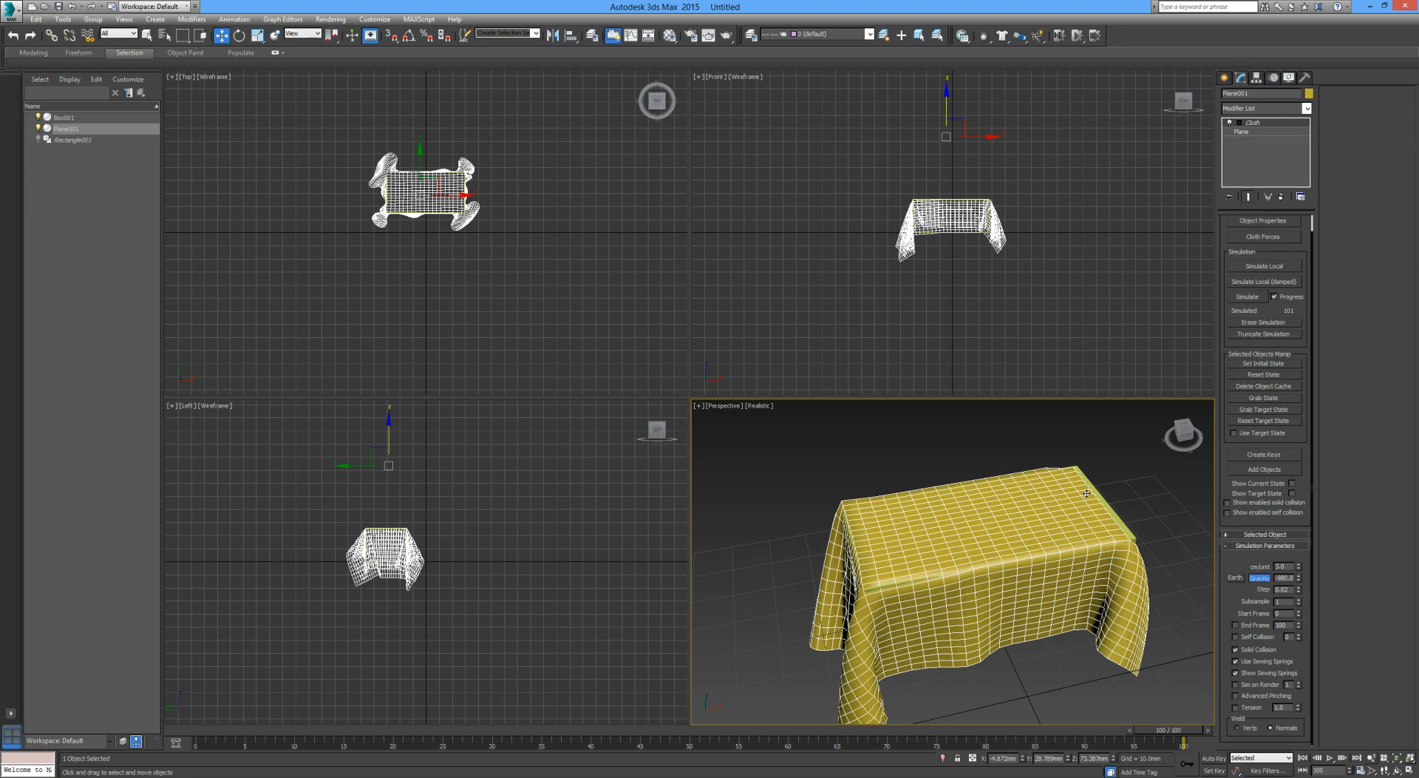
pyautogui.click(1259, 322)
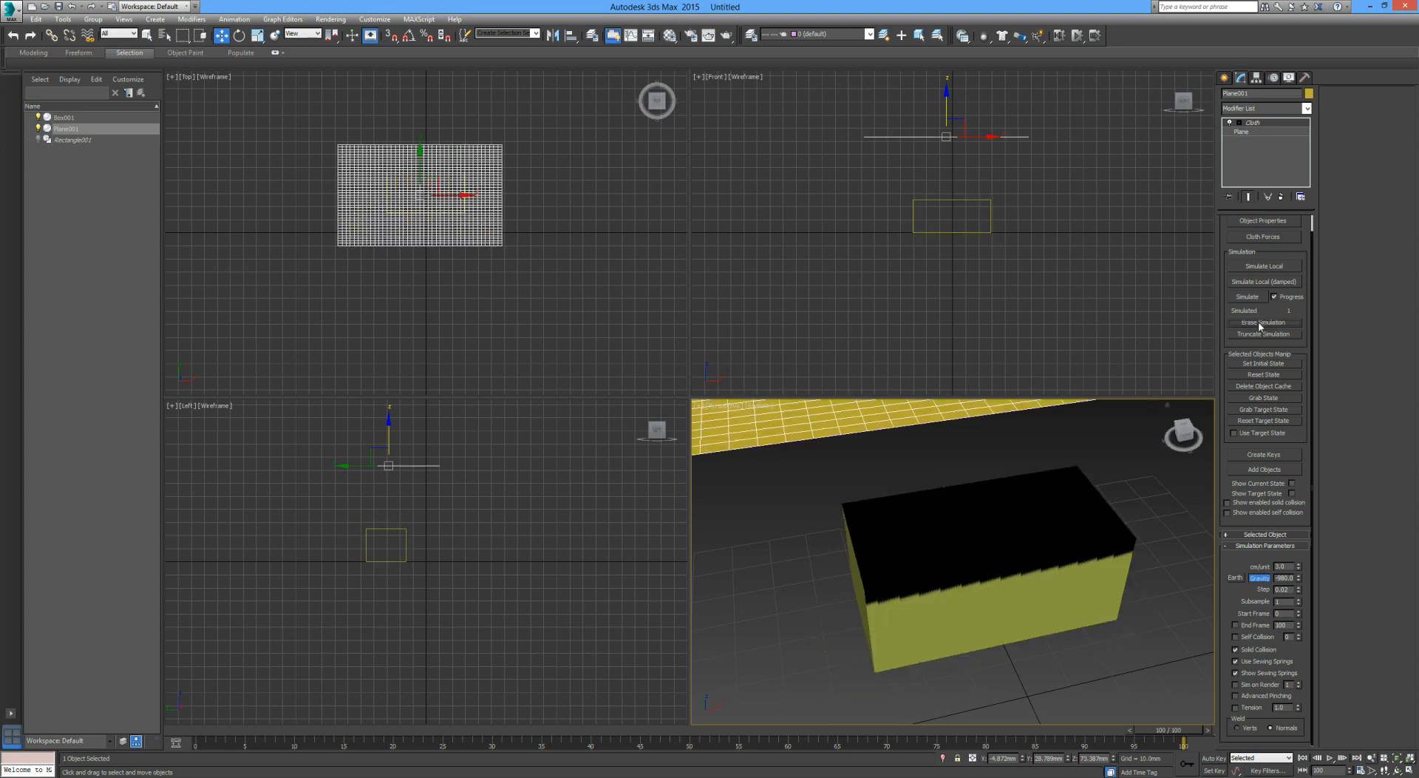
pyautogui.click(998, 570)
pyautogui.press('Delete')
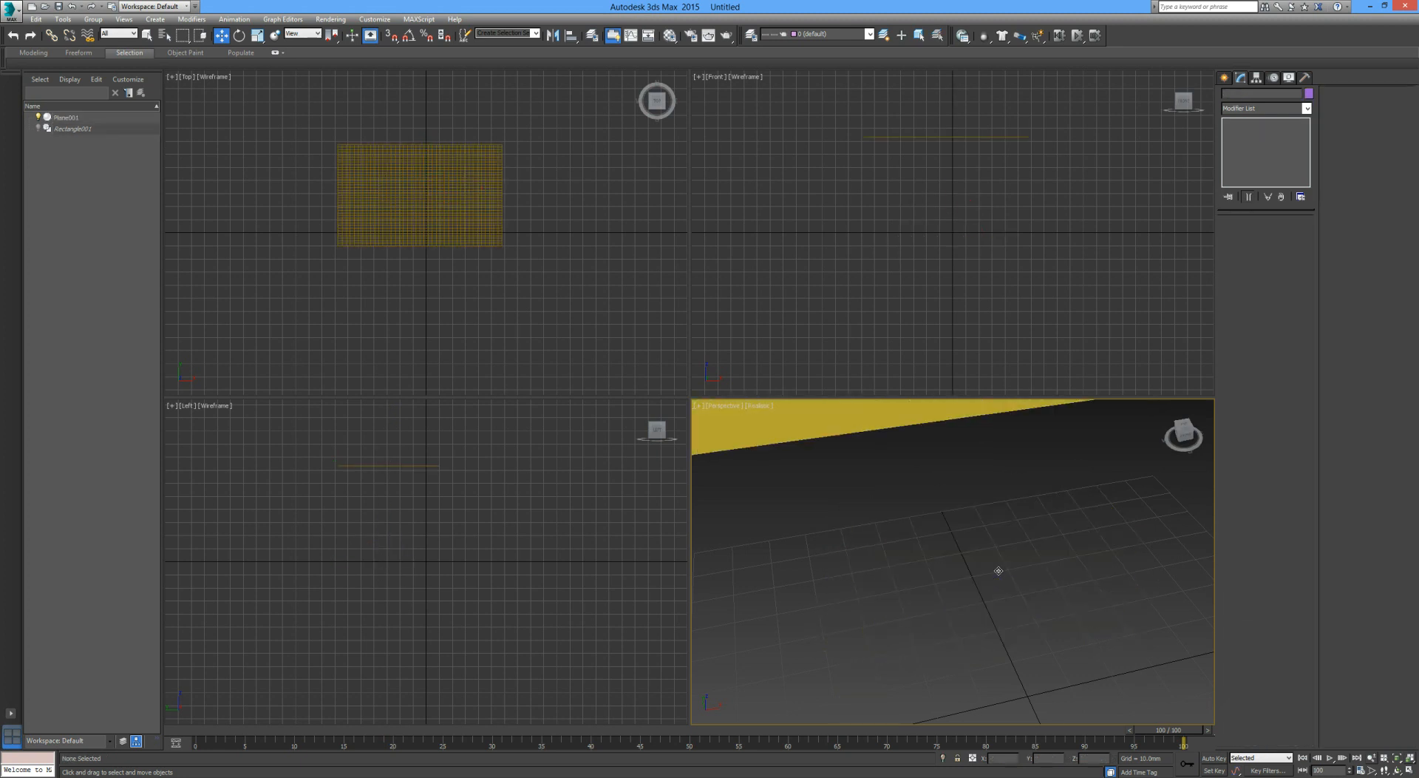
# Step: Create a ChamferBox about 45 mm long, 82 mm wide and 37 mm high, with a fillet of about 4.7 mm and 4 fillet segments
pyautogui.moveTo(923, 440); pyautogui.dragTo(952, 484, button='middle')
pyautogui.scroll(-6, 970, 486)
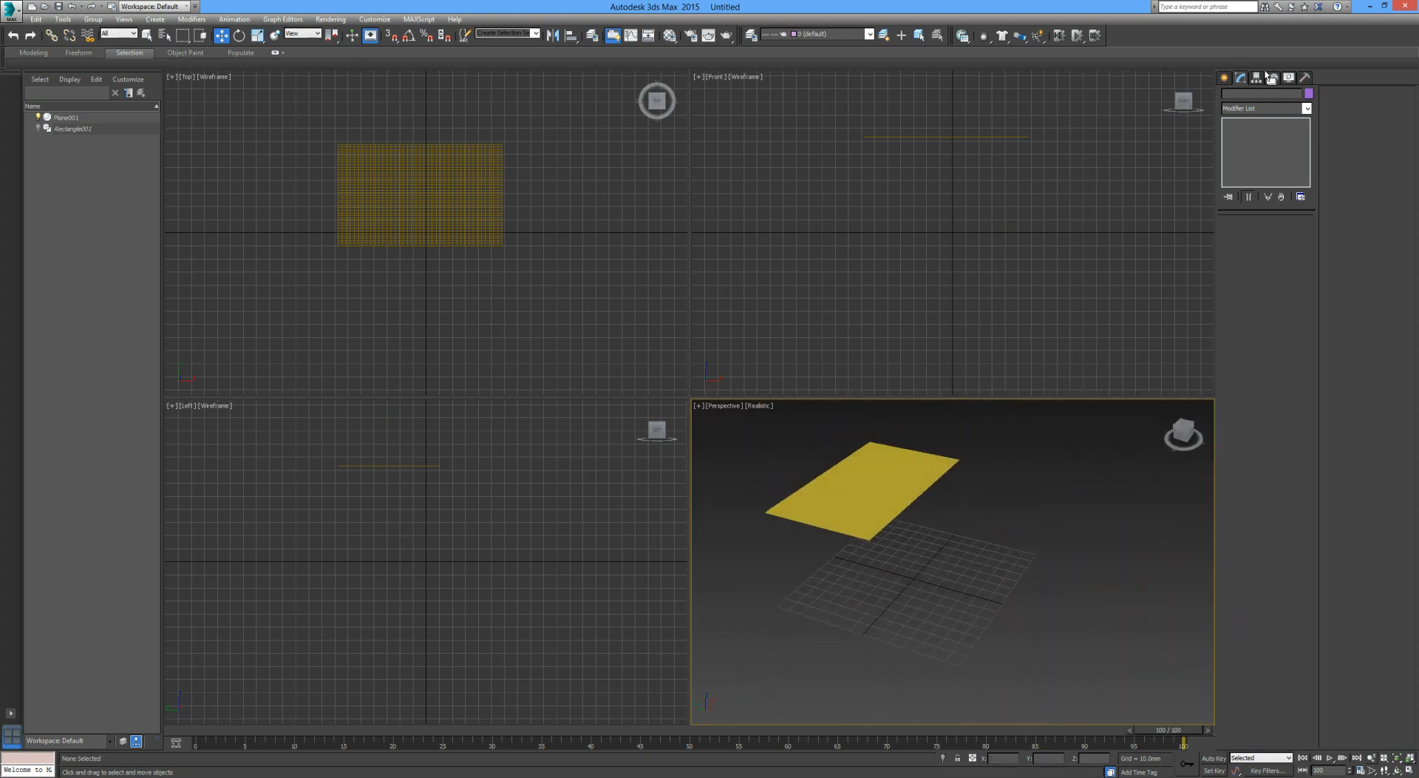
pyautogui.click(1222, 78)
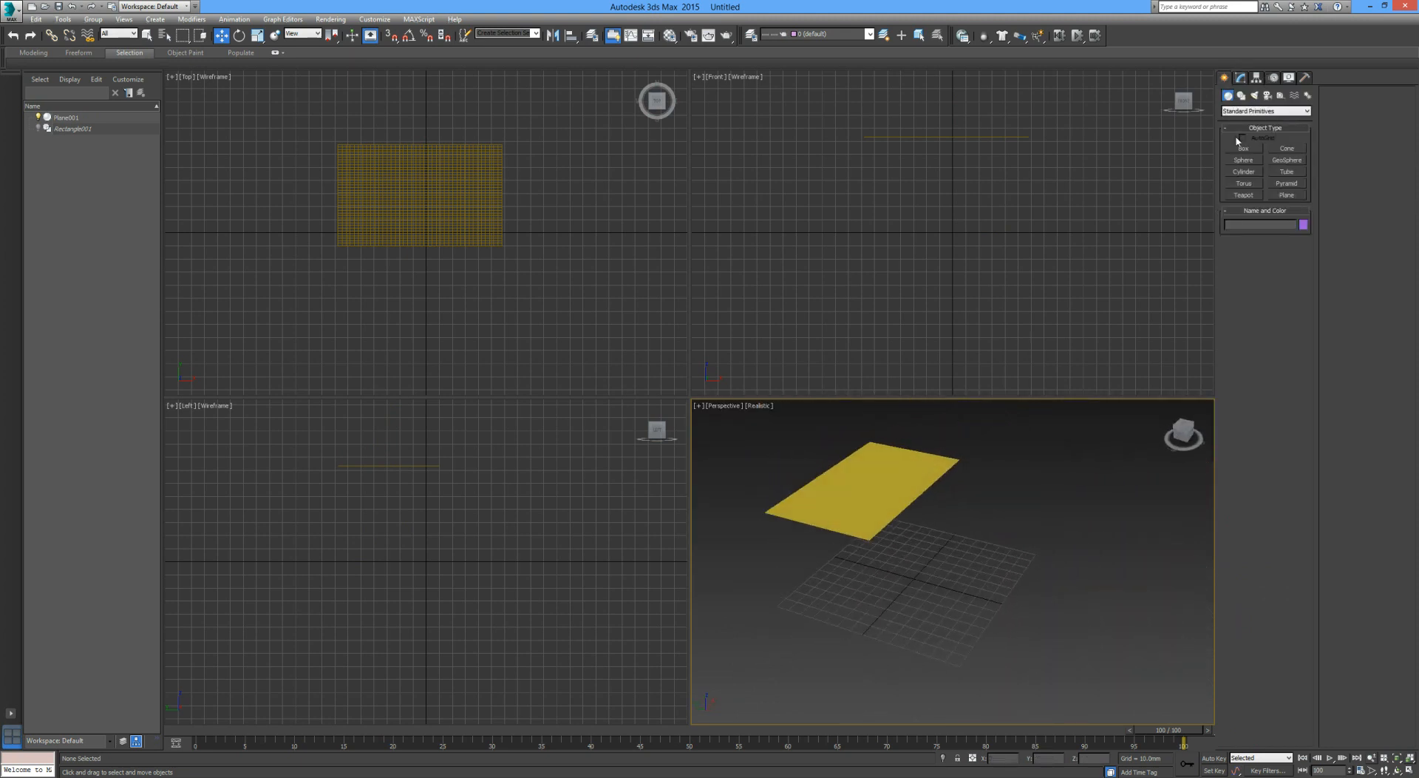
pyautogui.click(1236, 111)
pyautogui.click(1244, 129)
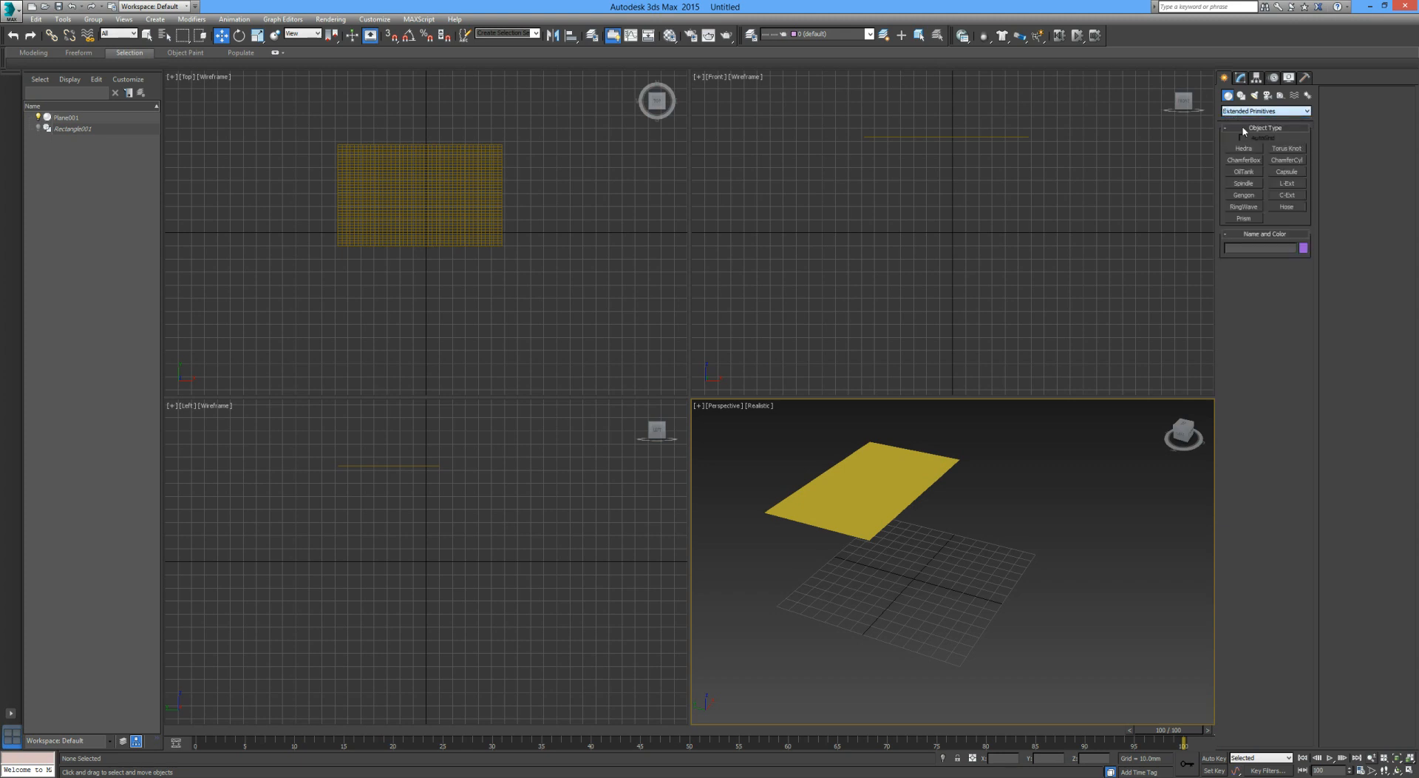
pyautogui.click(1242, 160)
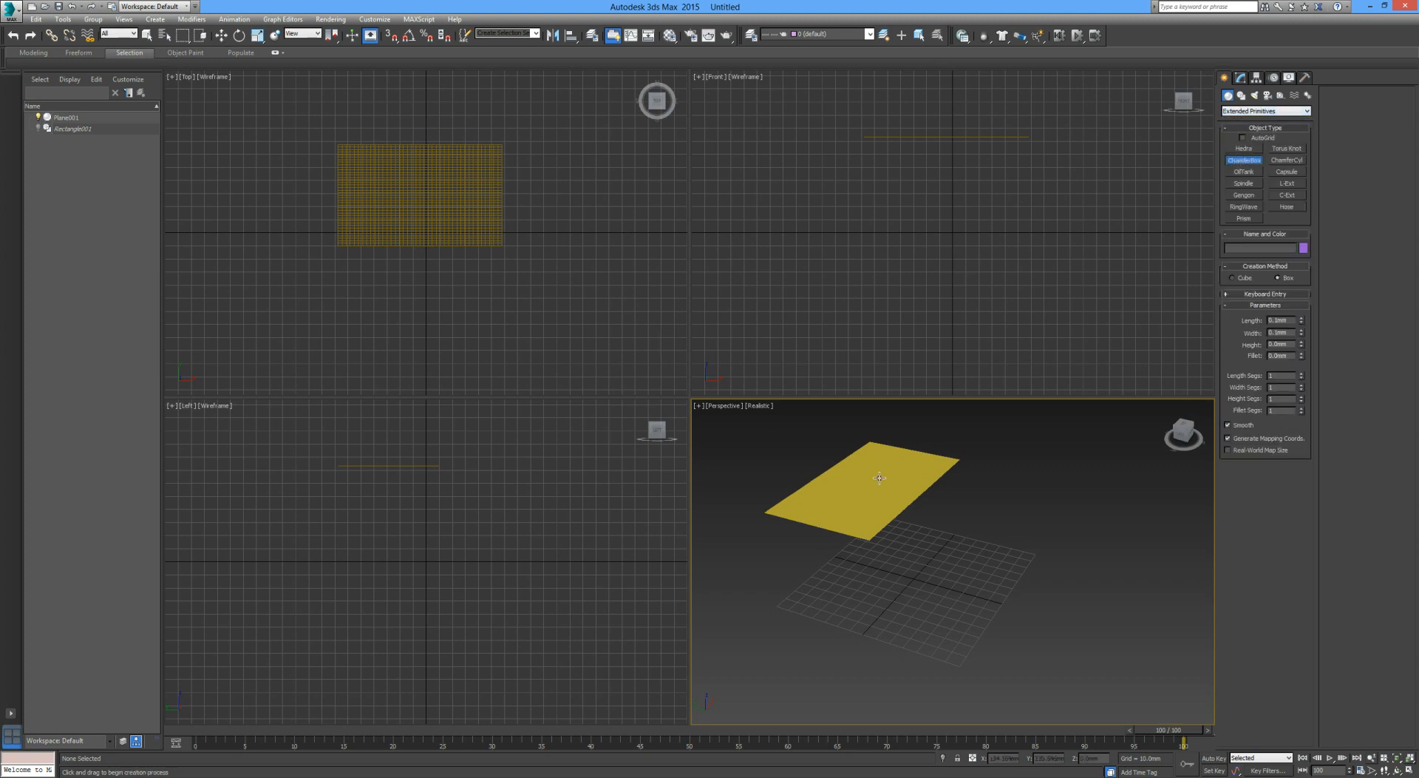
pyautogui.moveTo(252, 264); pyautogui.dragTo(358, 317)
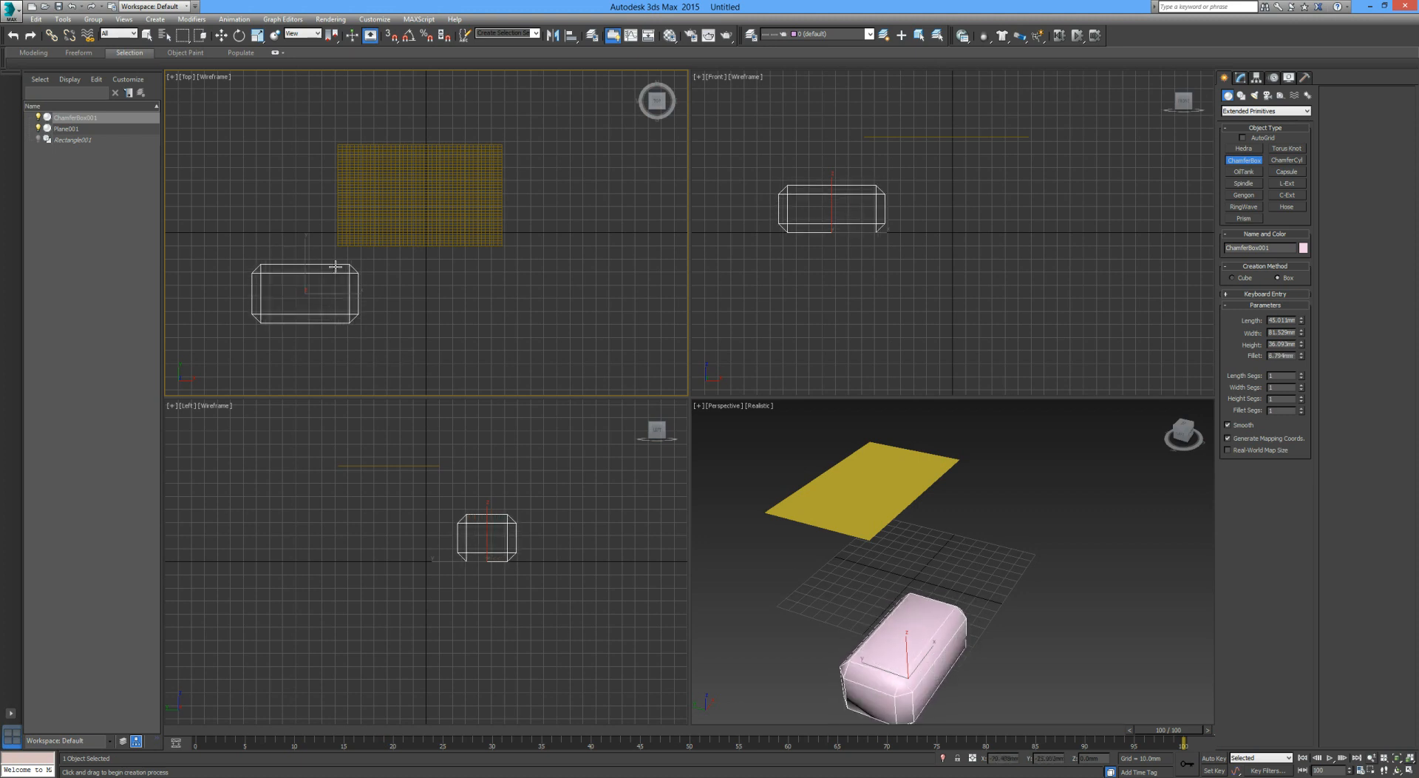
pyautogui.click(350, 270)
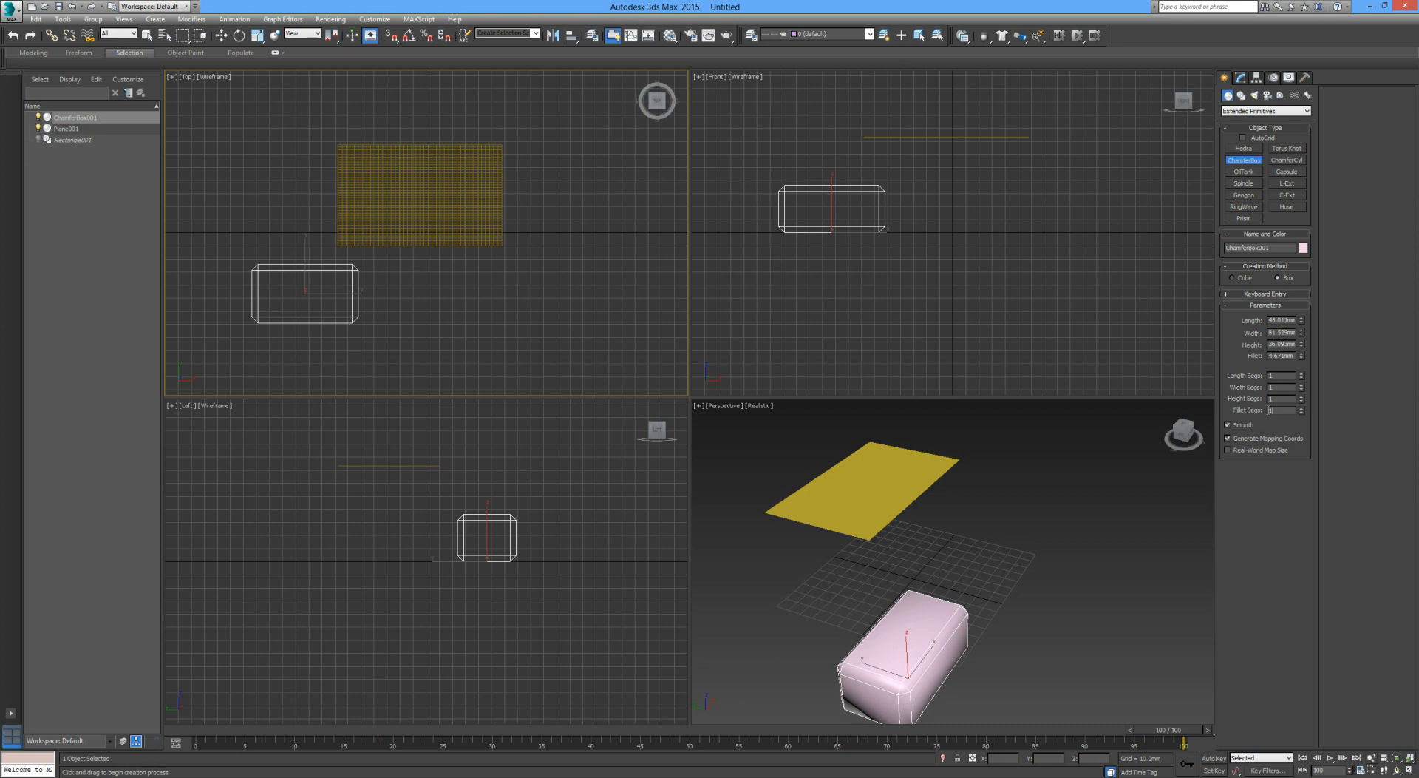
pyautogui.write('4')
pyautogui.press('Return')
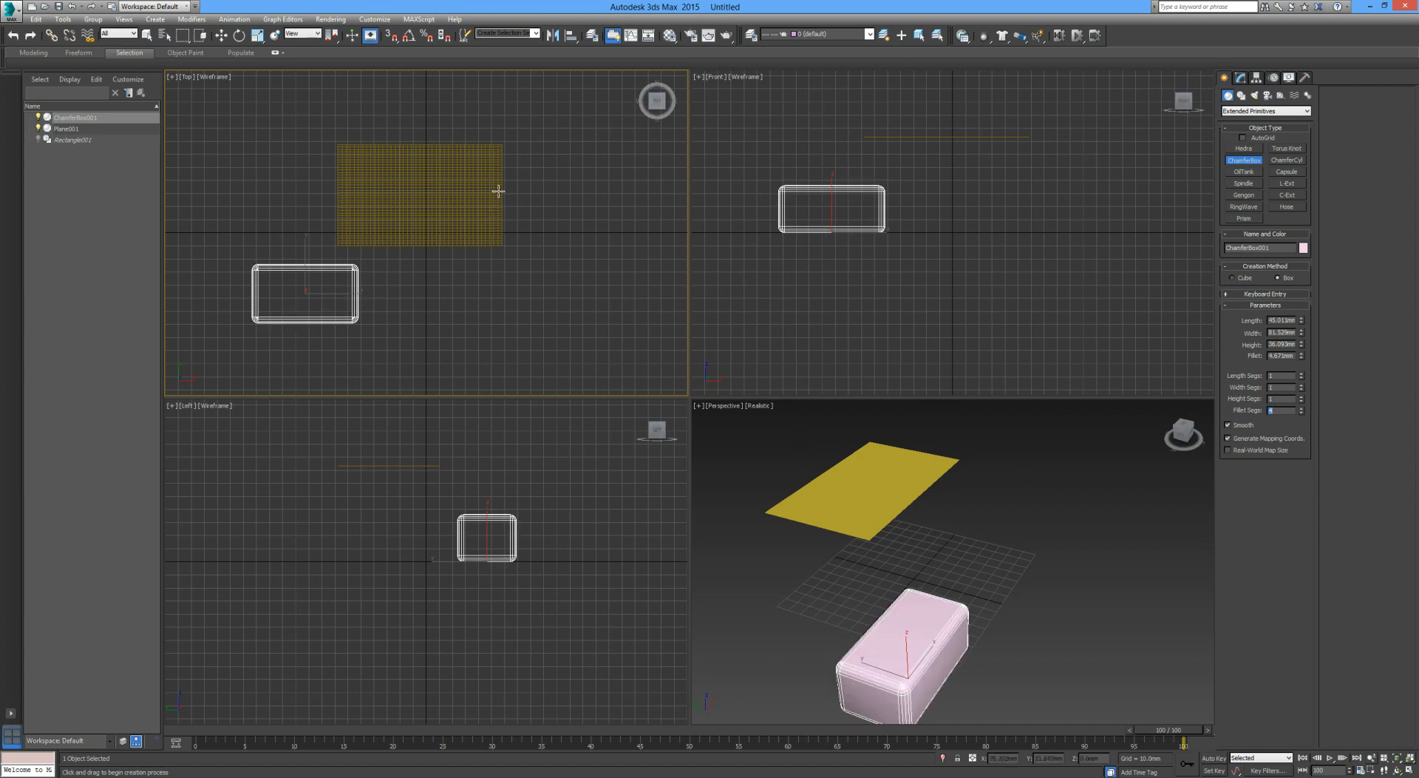
# Step: Align the chamfer box's center to the plane's center in X and Y only
pyautogui.click(571, 35)
pyautogui.click(426, 188)
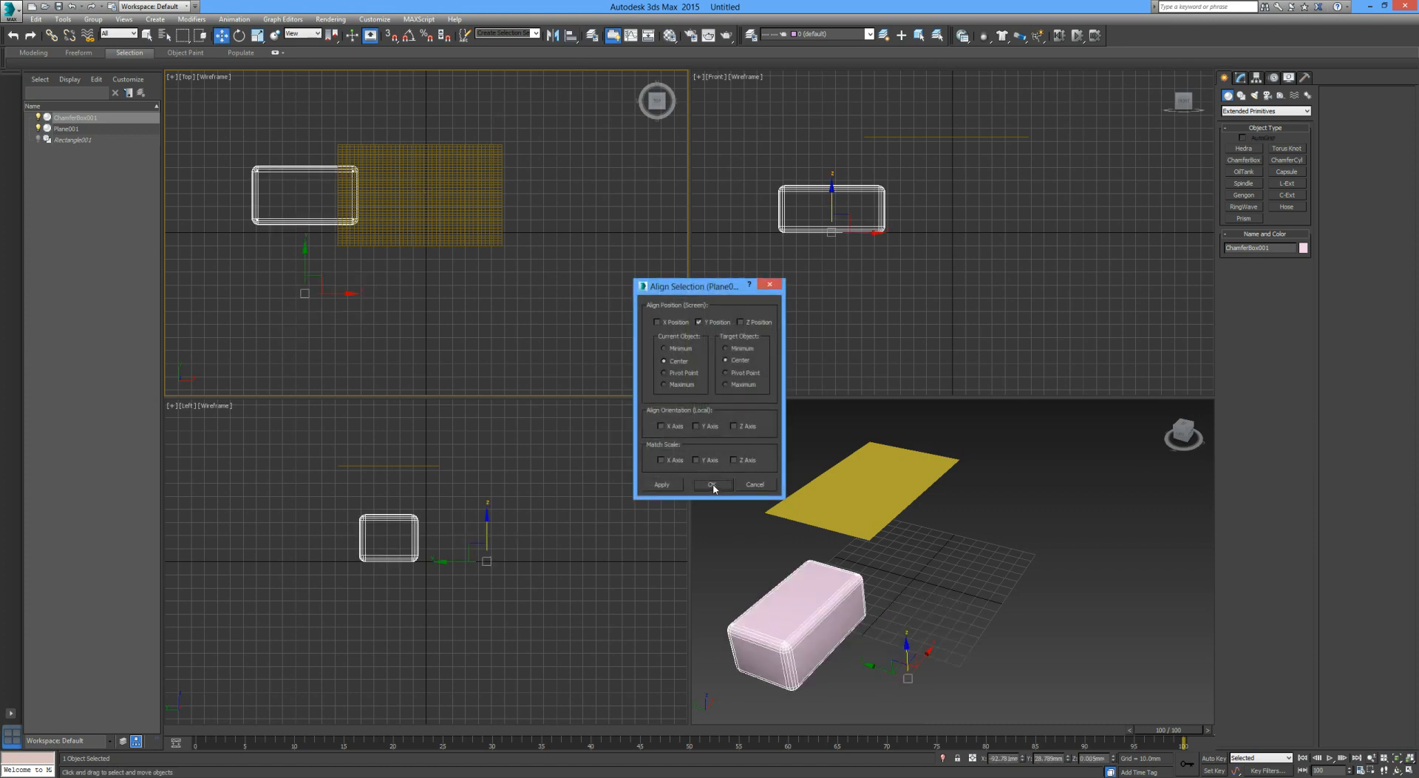
pyautogui.click(657, 323)
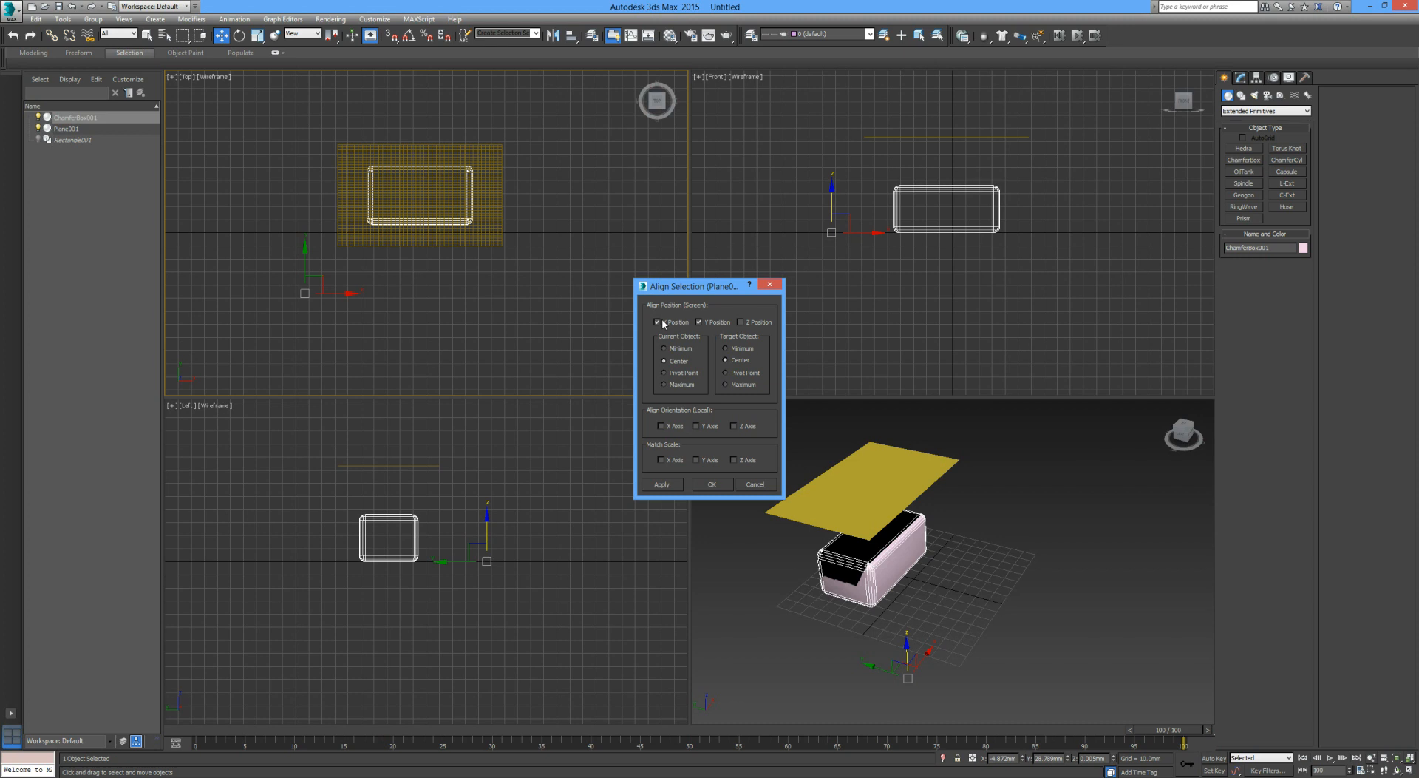
pyautogui.click(740, 323)
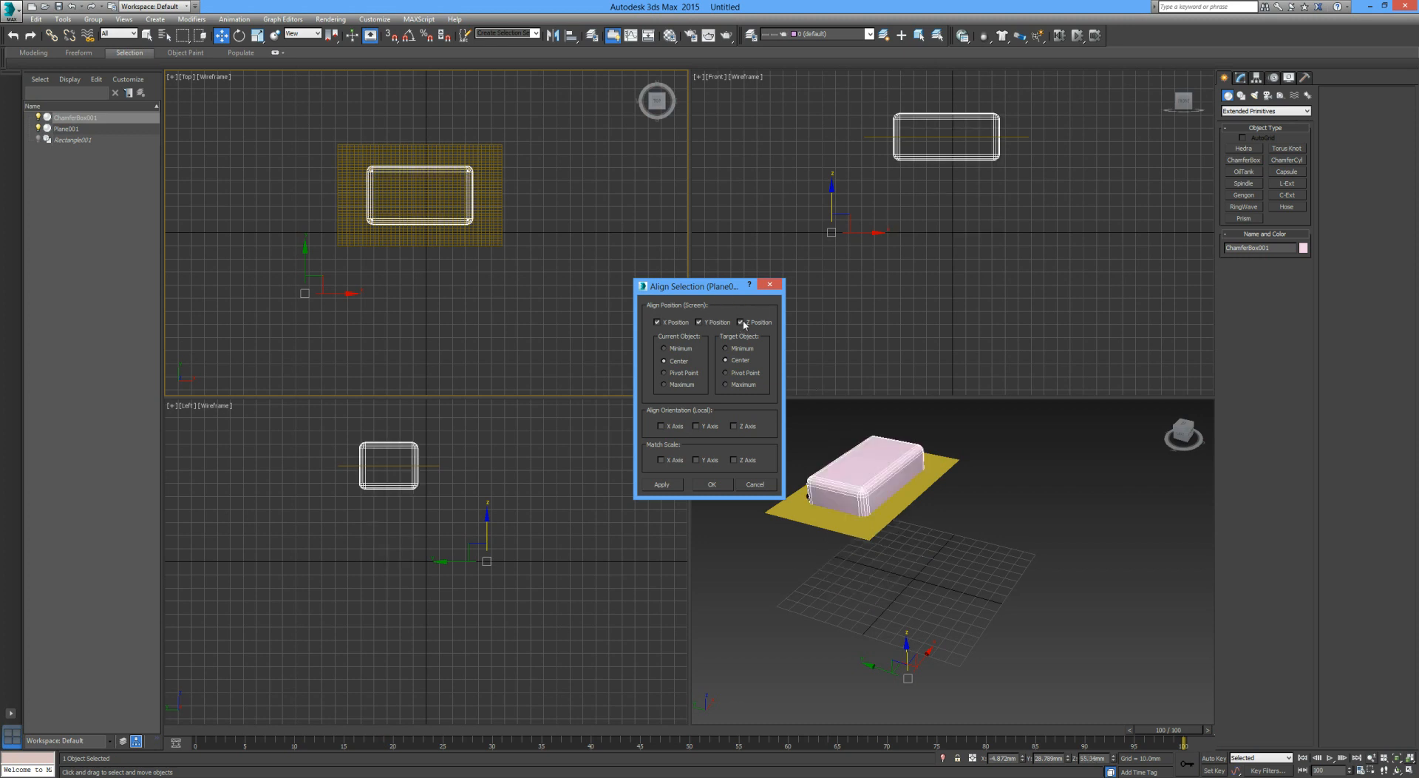
pyautogui.click(741, 322)
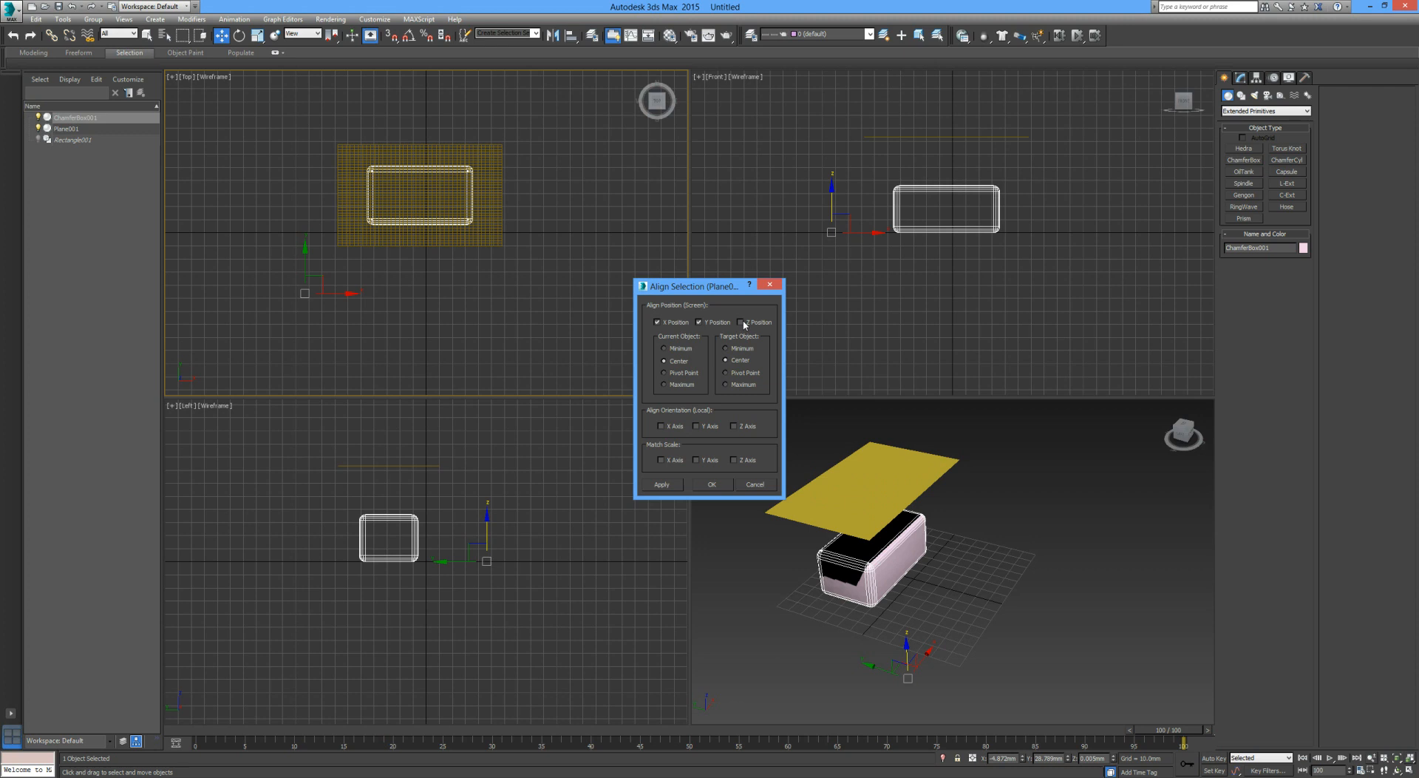
pyautogui.click(712, 484)
# Step: Add the chamfer box to the plane's cloth simulation and define it as a collision object
pyautogui.moveTo(917, 484); pyautogui.dragTo(925, 485, button='middle')
pyautogui.click(924, 485)
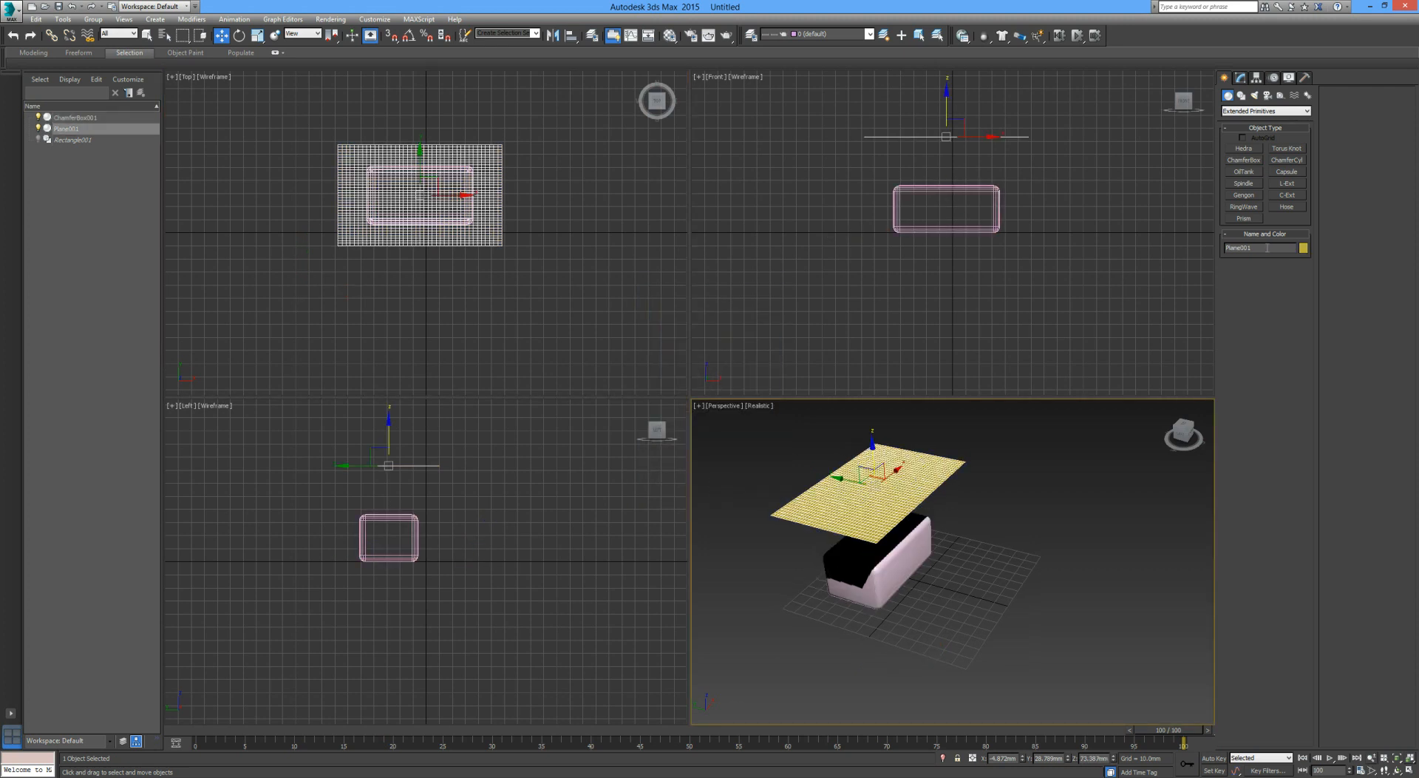
pyautogui.click(1242, 78)
pyautogui.click(1256, 238)
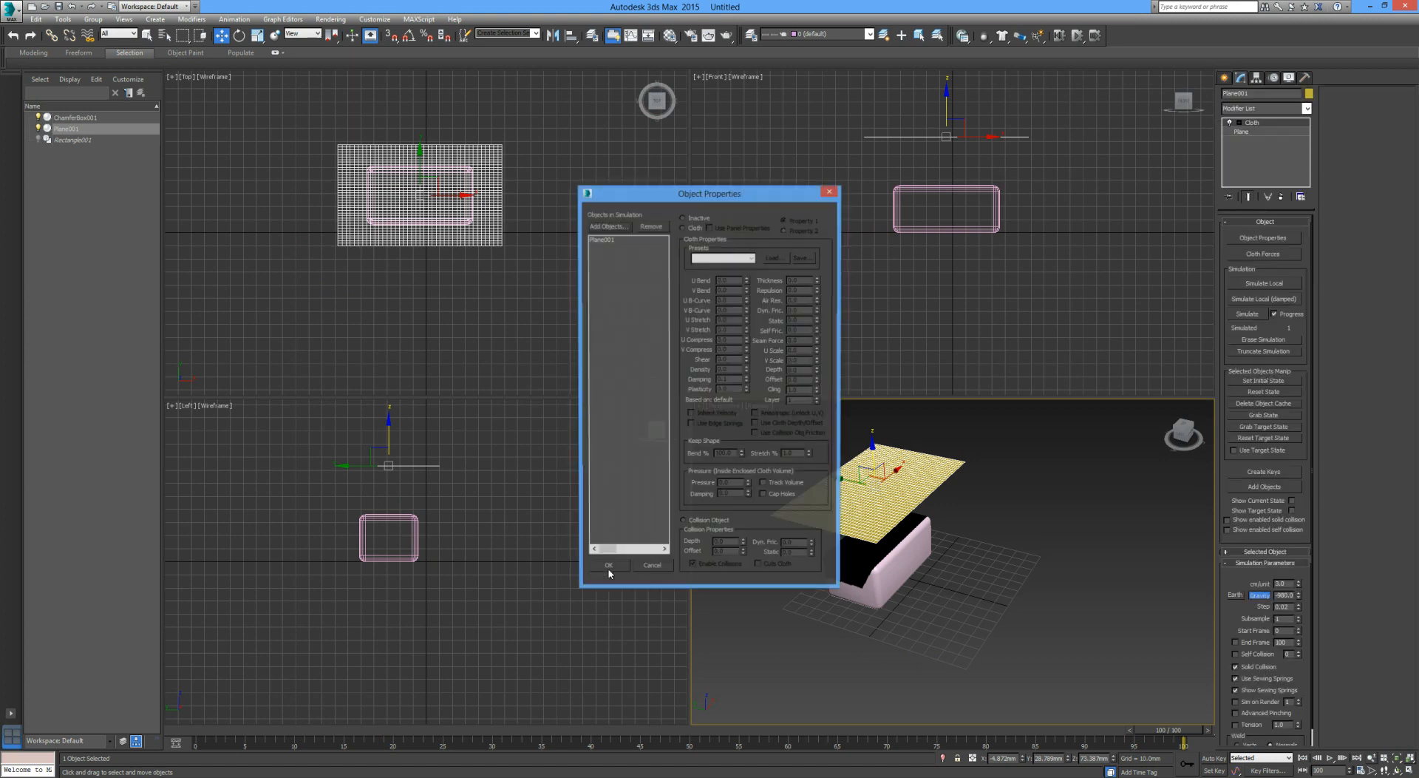
pyautogui.click(608, 226)
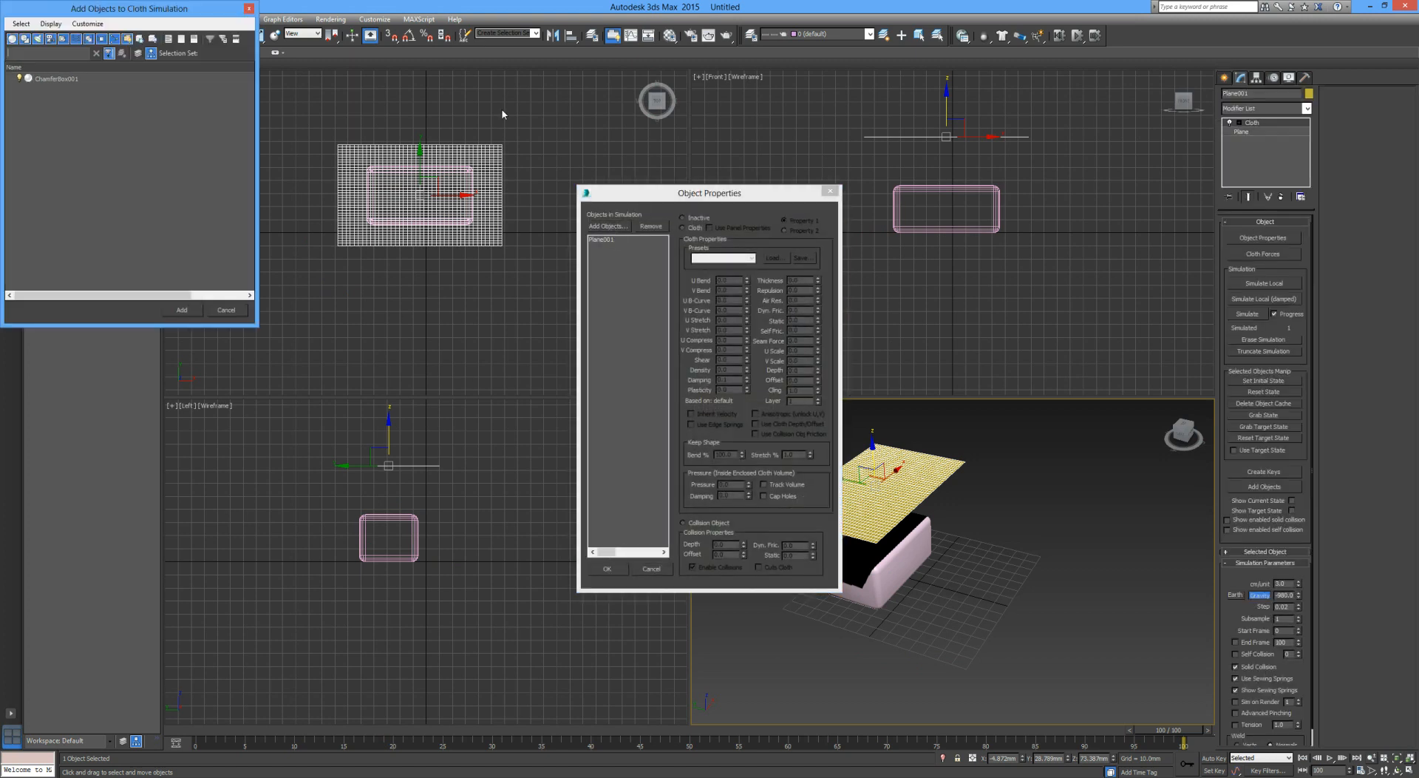
pyautogui.click(60, 79)
pyautogui.click(181, 310)
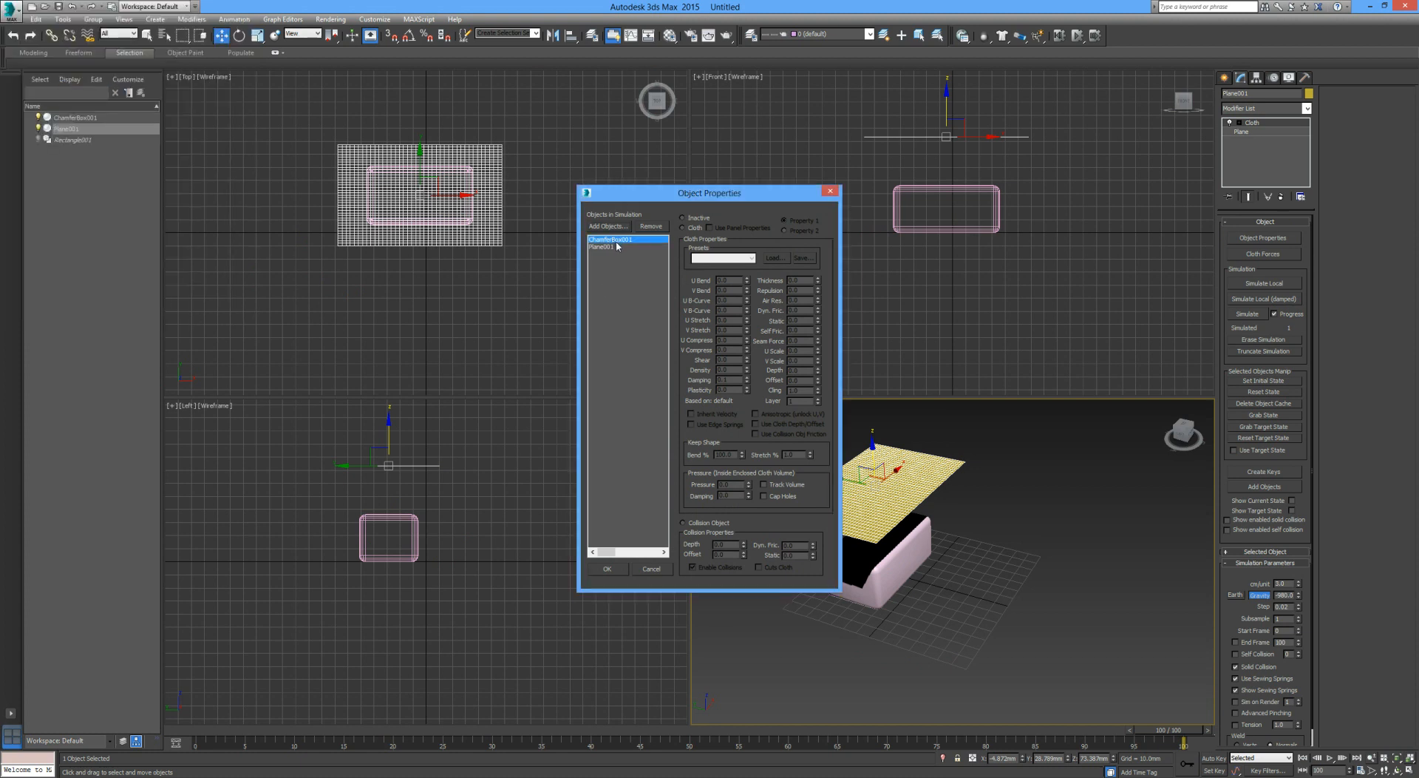
pyautogui.click(701, 524)
pyautogui.click(617, 571)
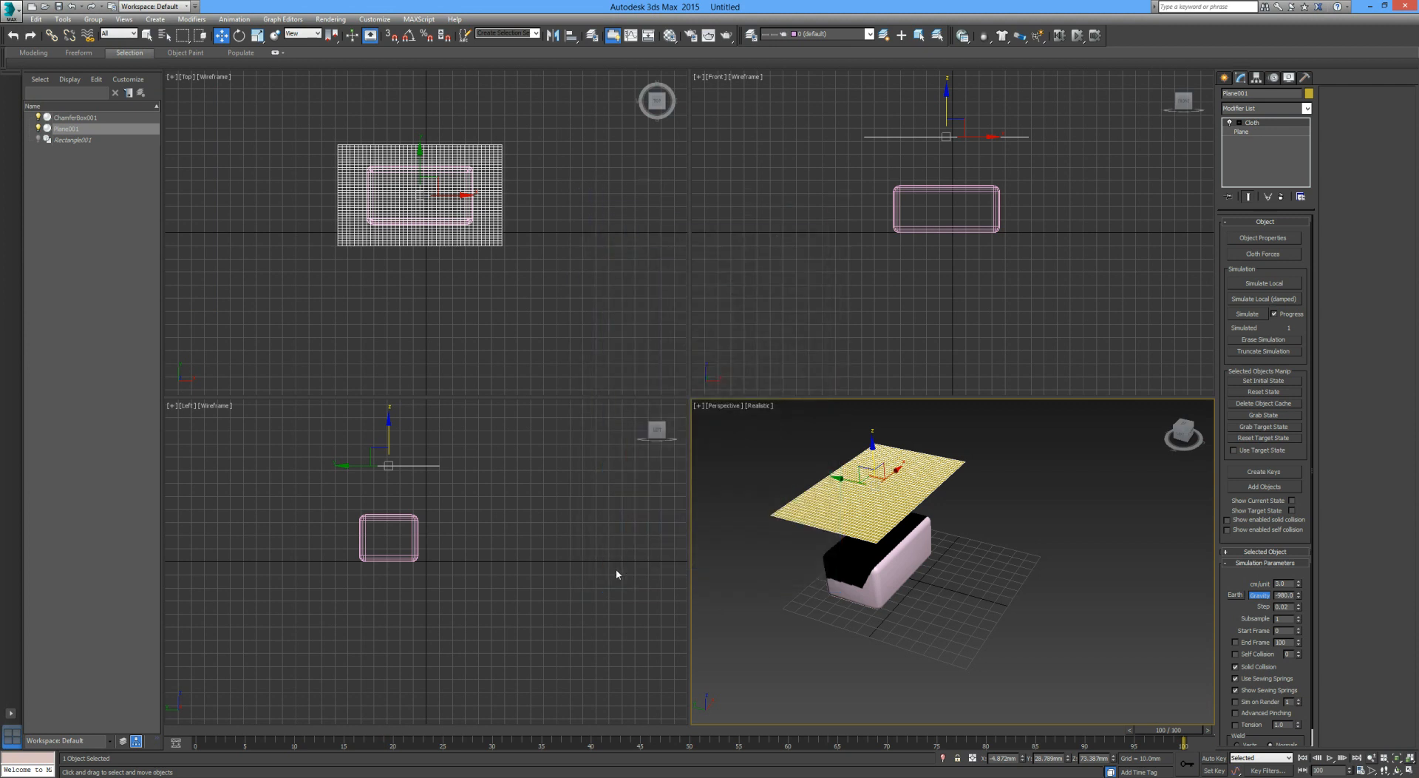
# Step: Run the plane's cloth simulation over the chamfer box and inspect the drape from several angles and distances
pyautogui.click(1259, 315)
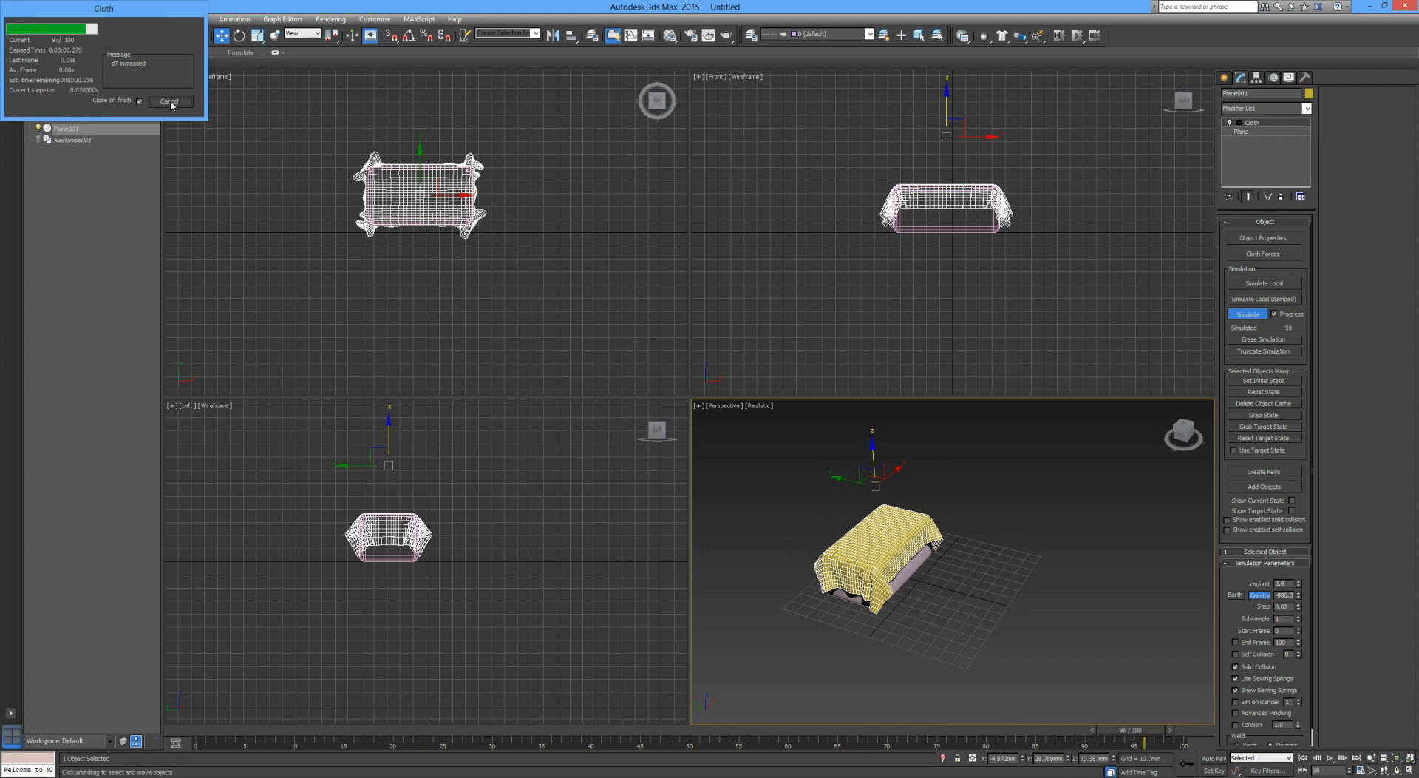
pyautogui.click(1016, 503)
pyautogui.keyDown('alt'); pyautogui.moveTo(1015, 502); pyautogui.dragTo(791, 588, button='middle'); pyautogui.keyUp('alt')
pyautogui.scroll(5, 978, 538)
pyautogui.scroll(-3, 977, 537)
pyautogui.scroll(-3, 828, 594)
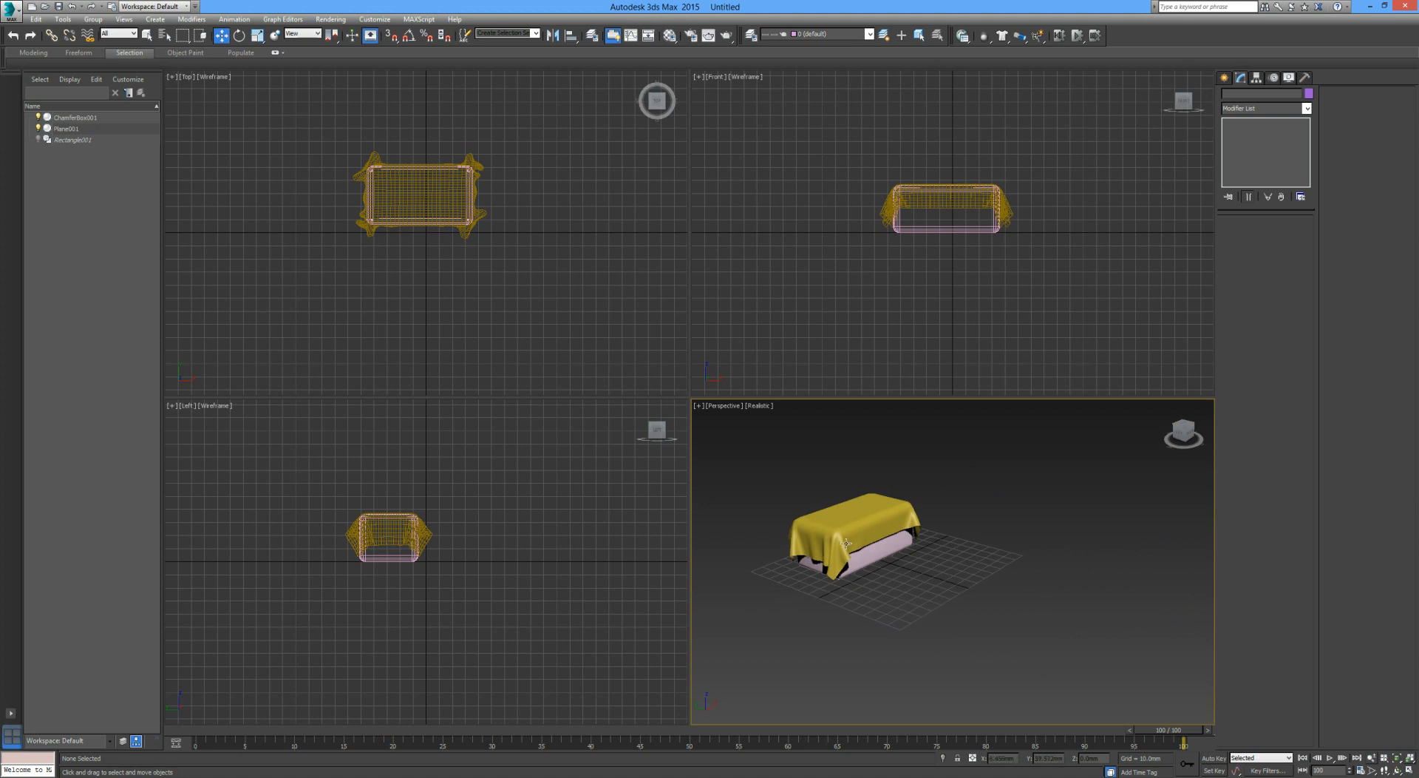
pyautogui.click(834, 556)
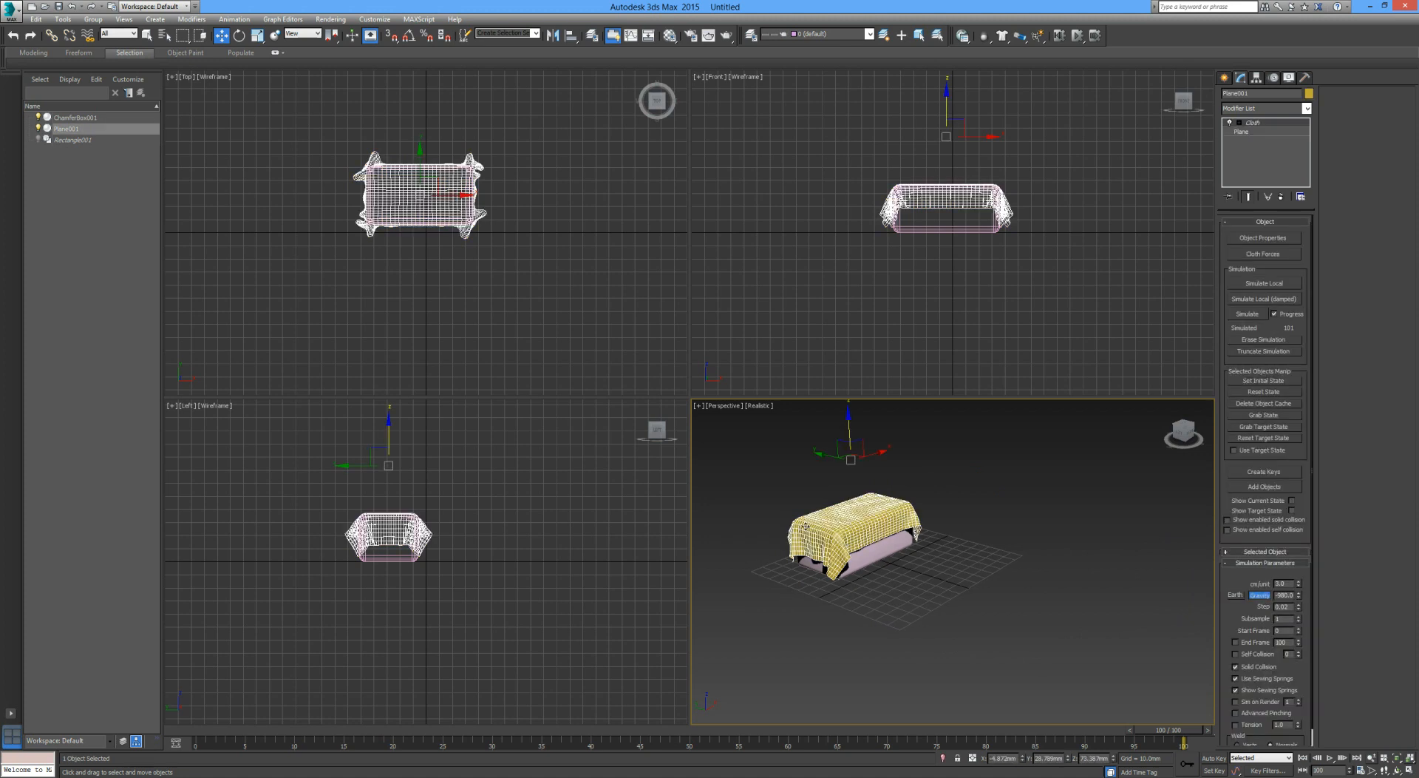
# Step: Unhide the Garment Maker rectangle and hide the draped plane, leaving the chamfer box shown
pyautogui.click(40, 117)
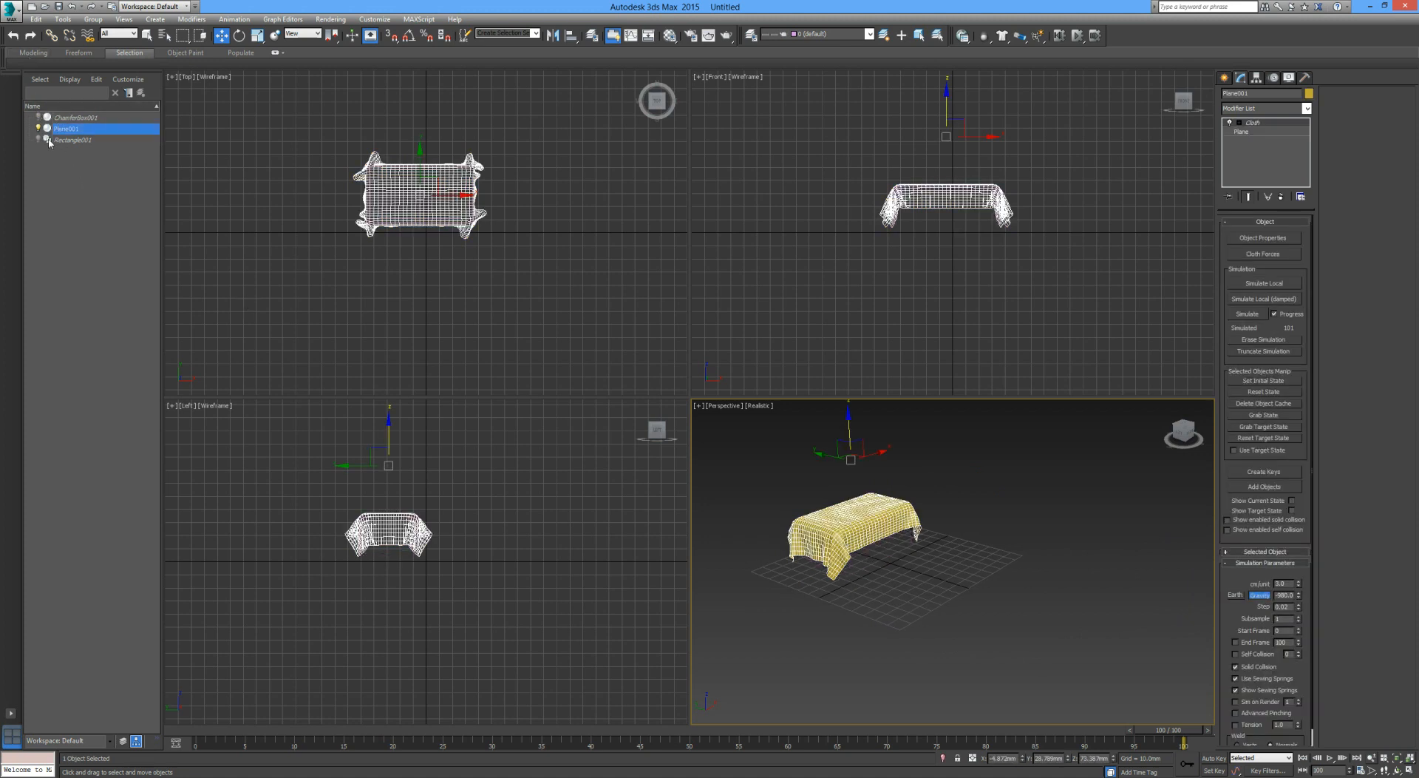
pyautogui.click(39, 140)
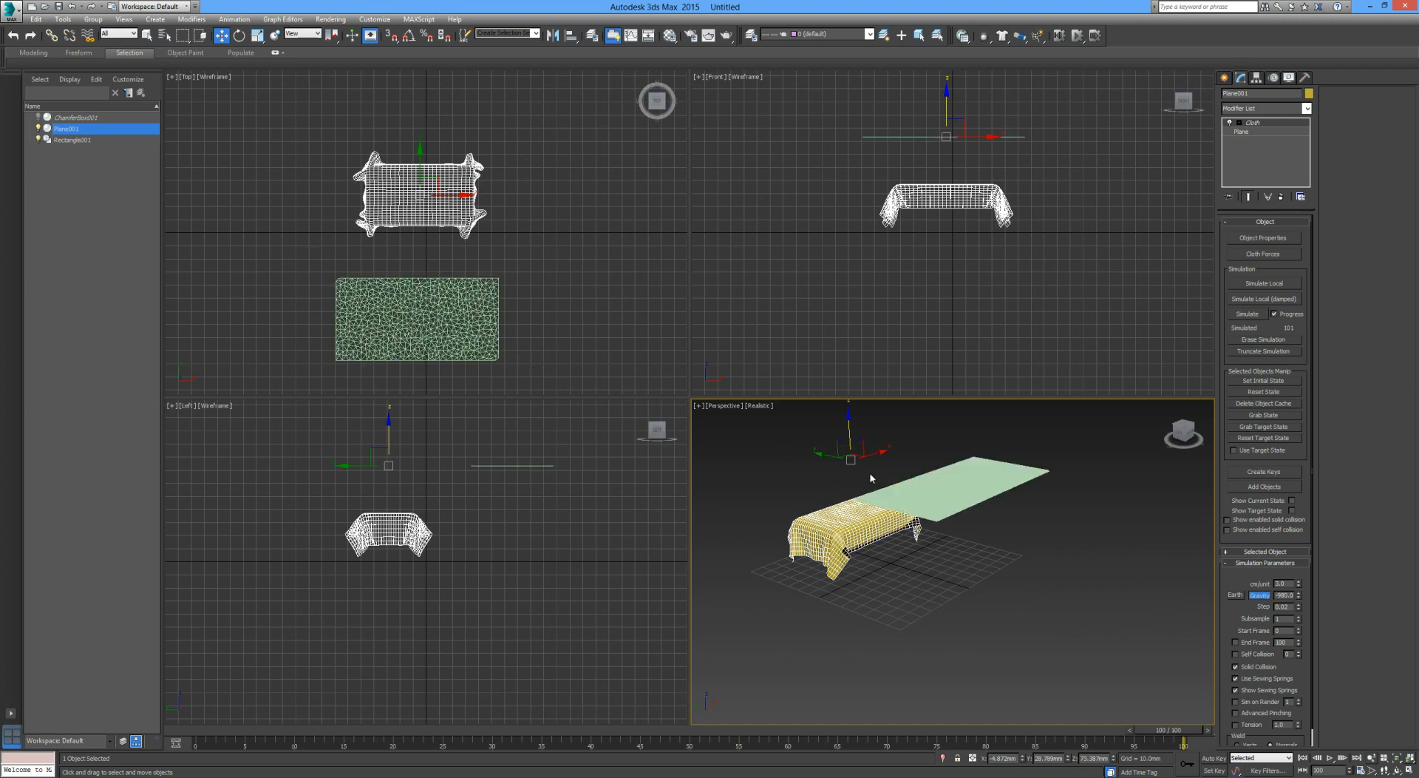
pyautogui.click(987, 489)
pyautogui.moveTo(986, 489)
pyautogui.keyDown('alt'); pyautogui.mouseDown(button='middle')
pyautogui.moveTo(1022, 504)
pyautogui.moveTo(1021, 479)
pyautogui.moveTo(961, 485)
pyautogui.moveTo(965, 496)
pyautogui.mouseUp(button='middle'); pyautogui.keyUp('alt')
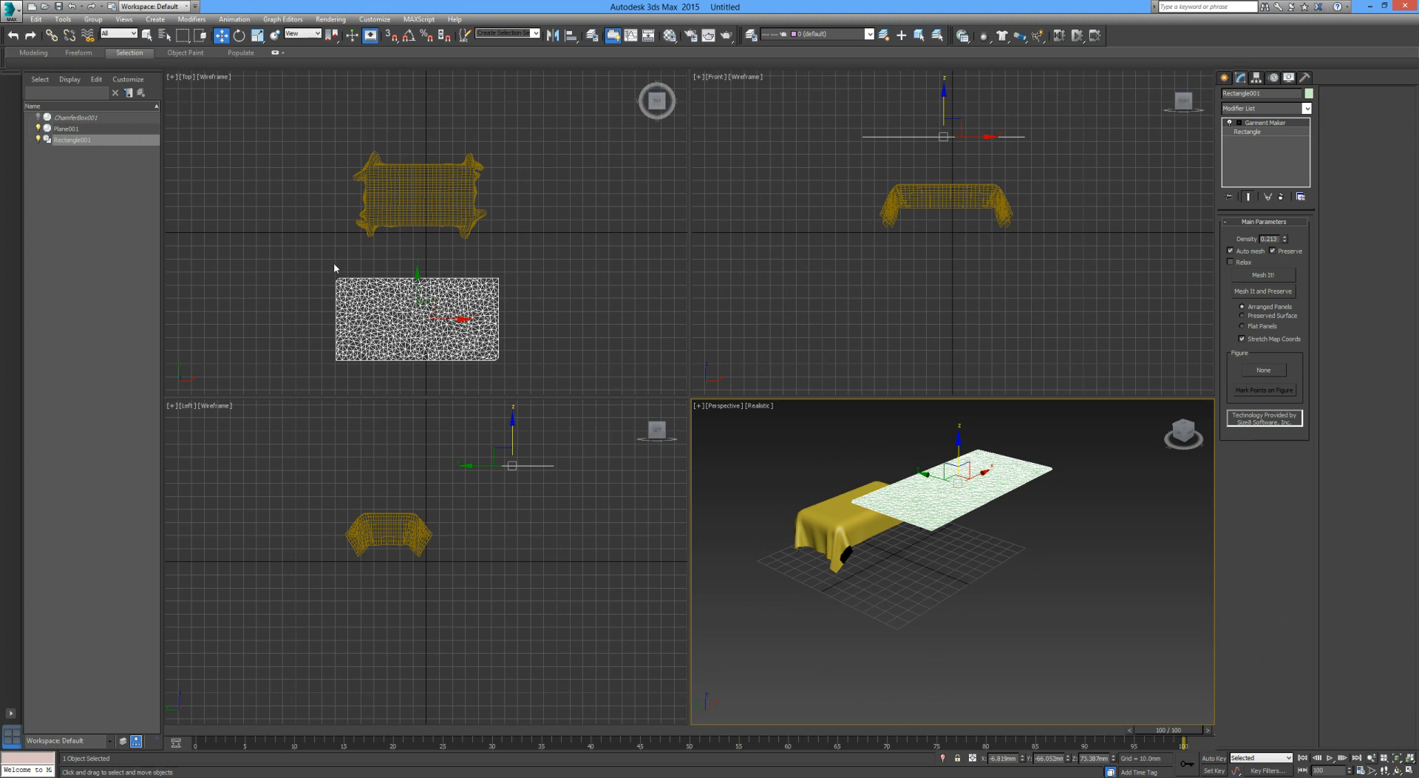
pyautogui.click(37, 117)
pyautogui.click(37, 128)
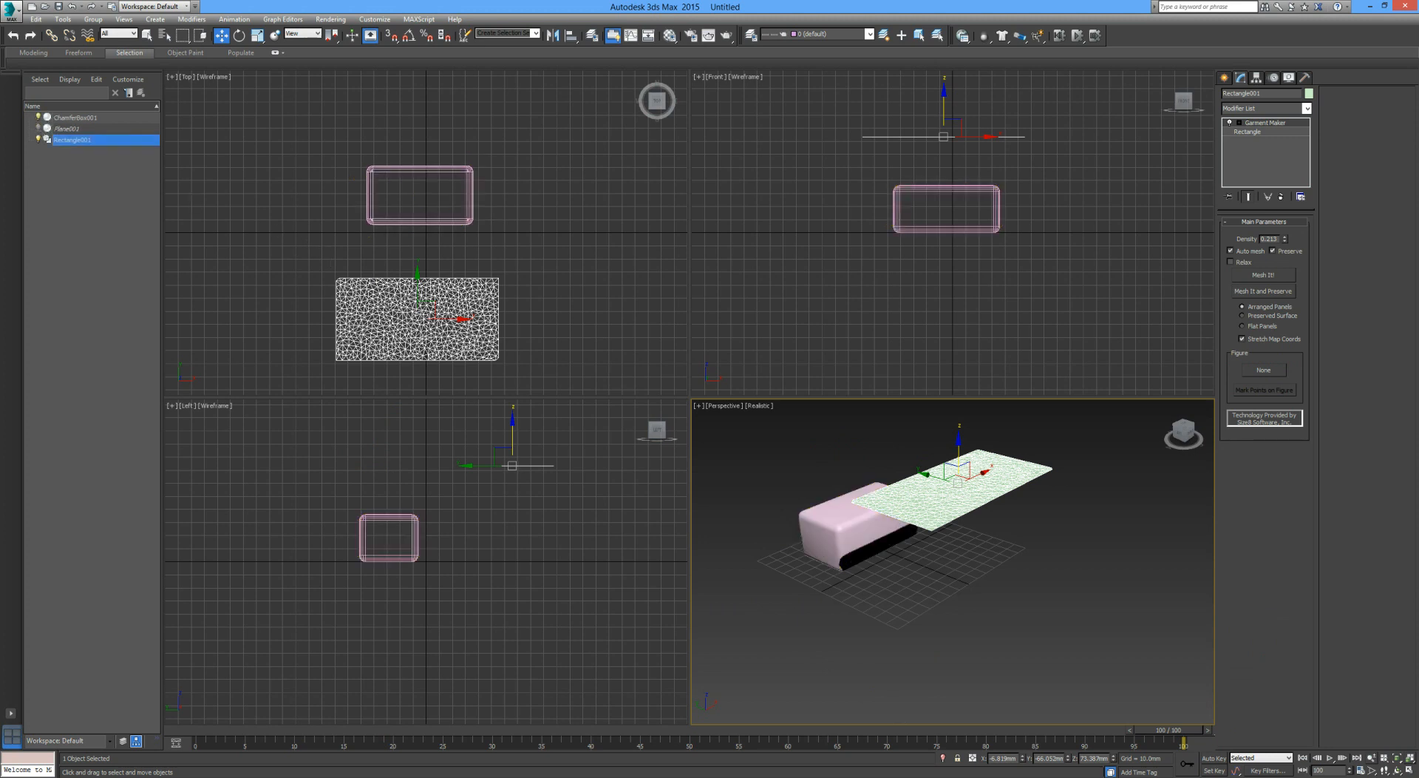
# Step: Clone the chamfer box to a position beneath the Garment Maker rectangle
pyautogui.click(839, 521)
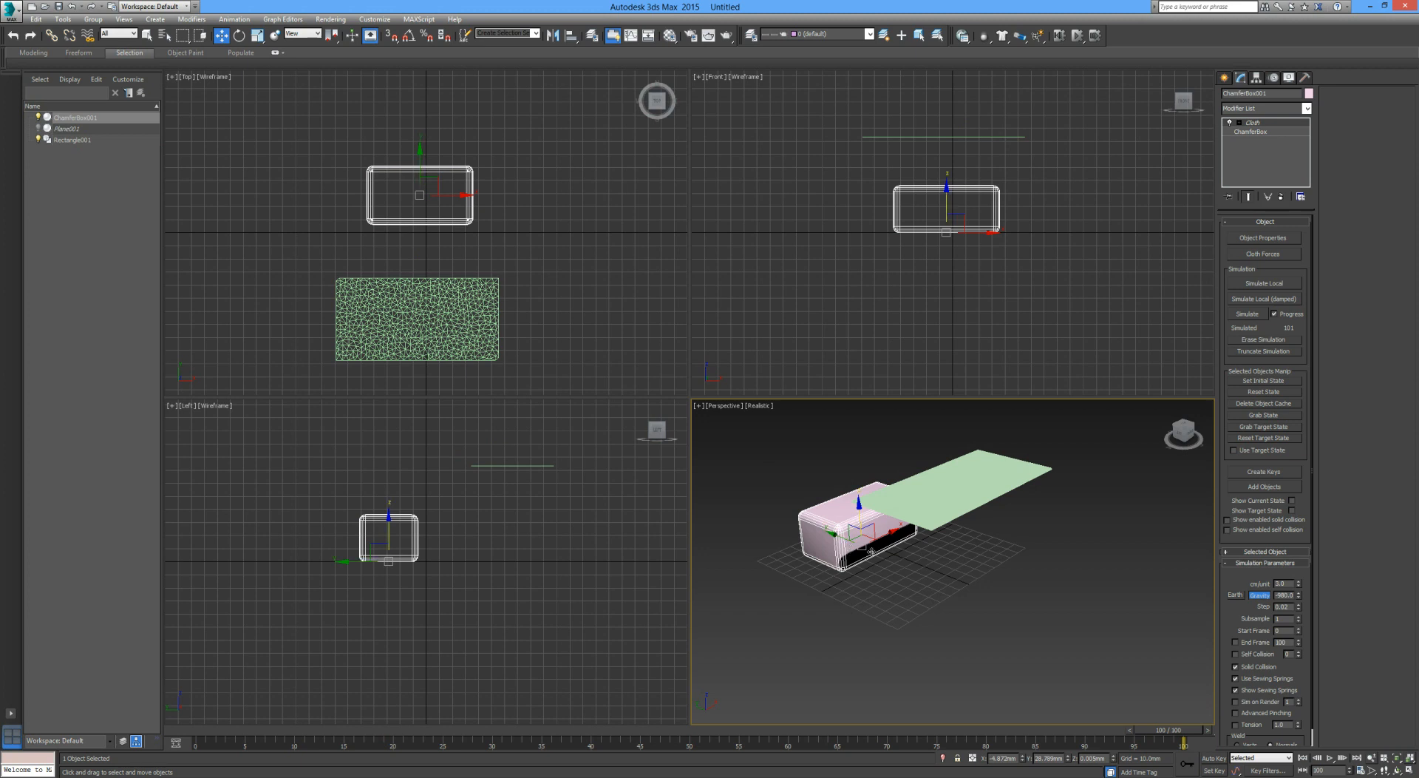
pyautogui.keyDown('shift'); pyautogui.moveTo(837, 539); pyautogui.dragTo(931, 568); pyautogui.keyUp('shift')
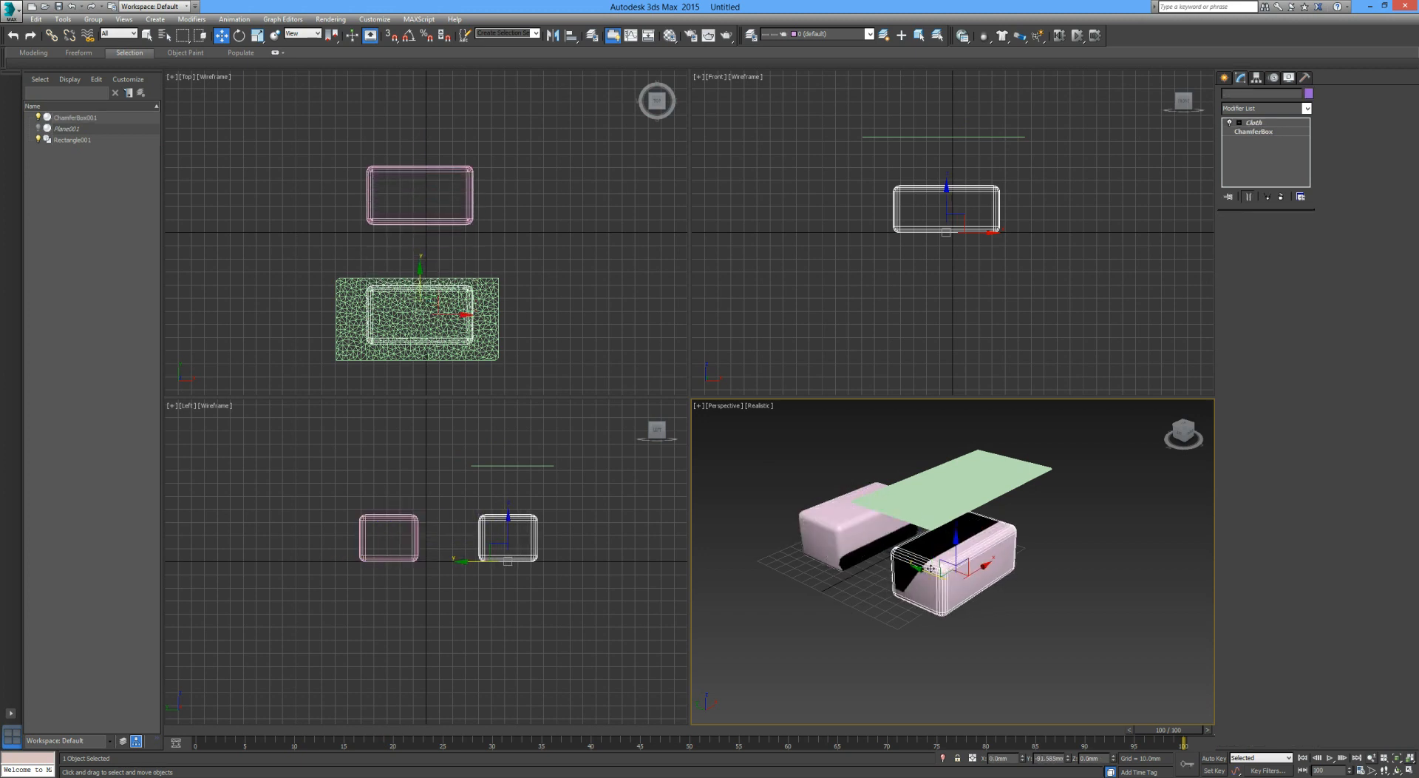
pyautogui.click(710, 434)
# Step: Align the cloned chamfer box's center to the rectangle's center in X and Y only
pyautogui.click(565, 41)
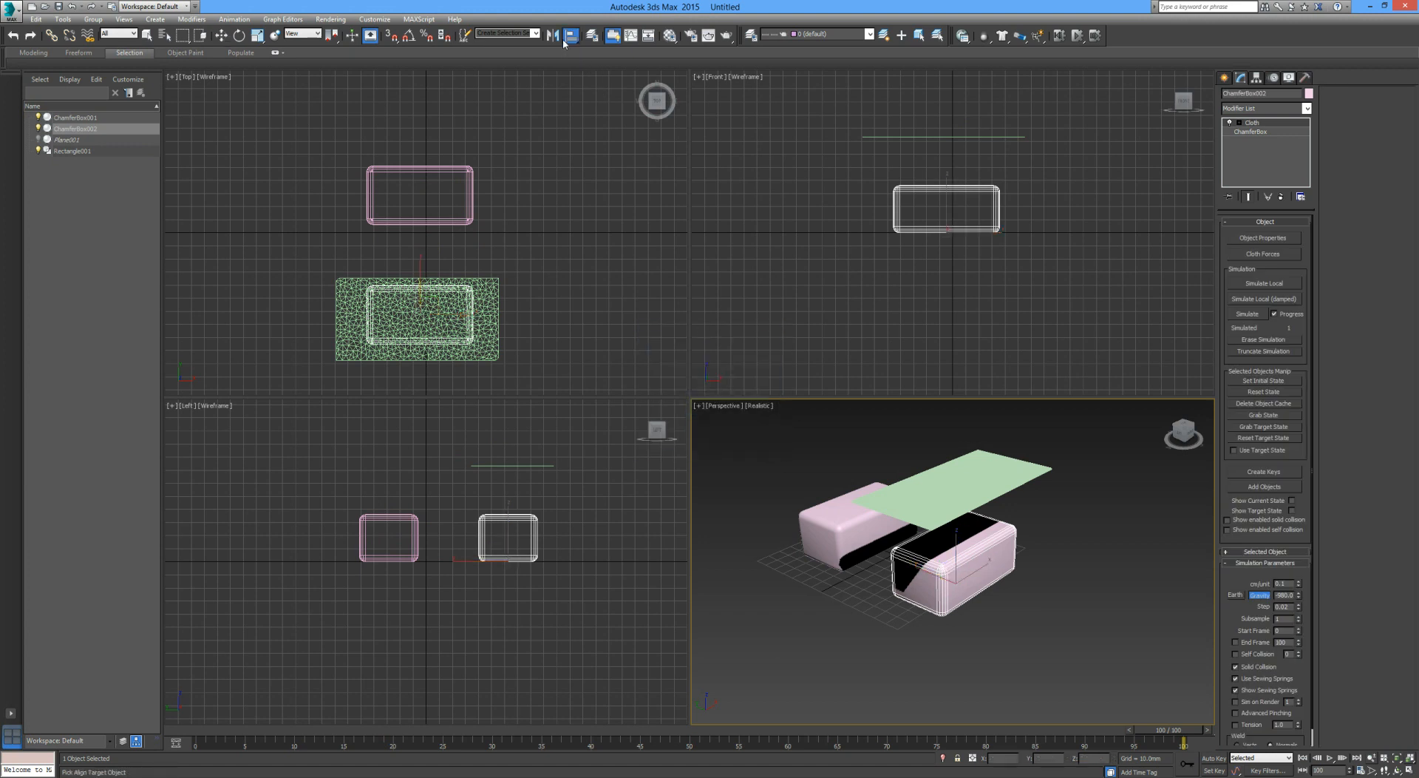
pyautogui.click(441, 318)
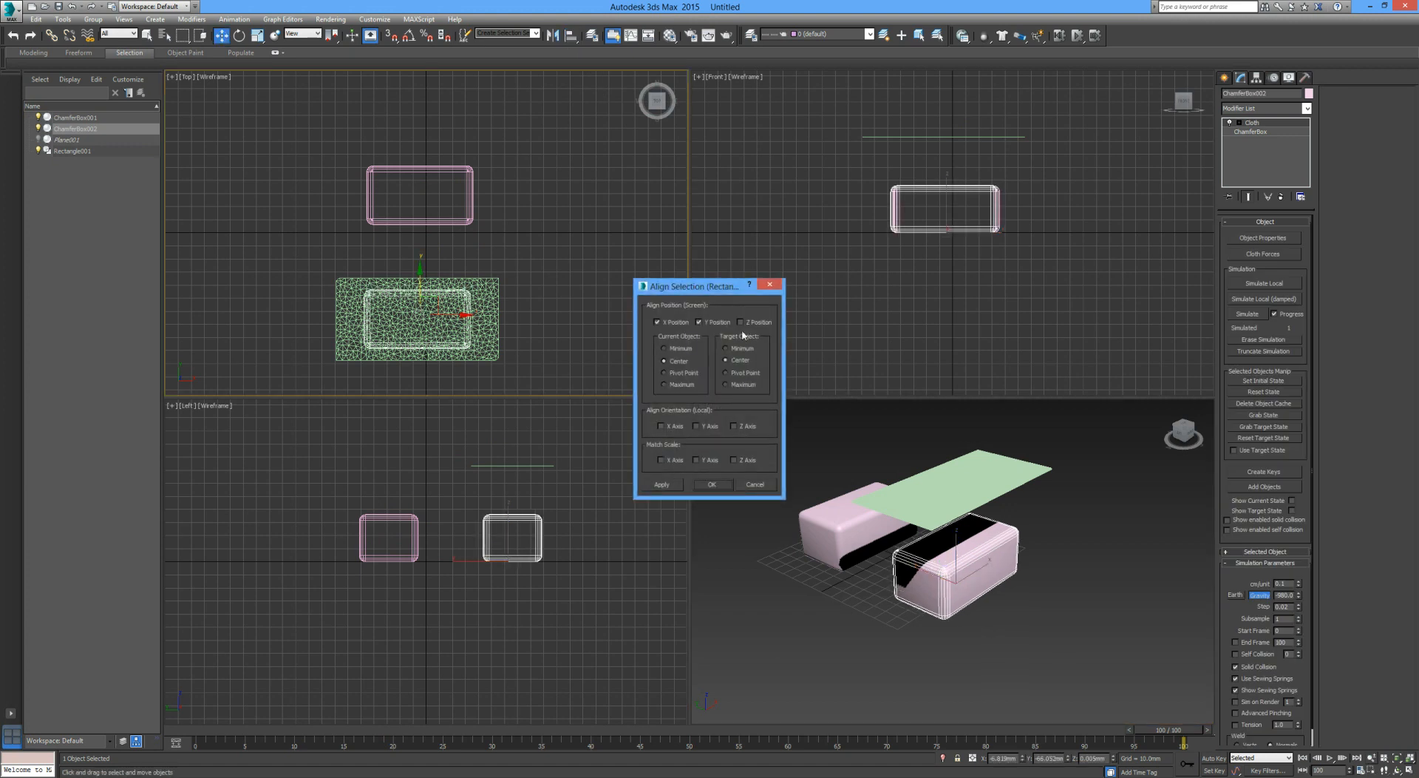
pyautogui.click(702, 482)
pyautogui.click(1124, 571)
# Step: Apply a Cloth modifier to the Garment Maker rectangle and define it as cloth with the Satin preset
pyautogui.click(999, 490)
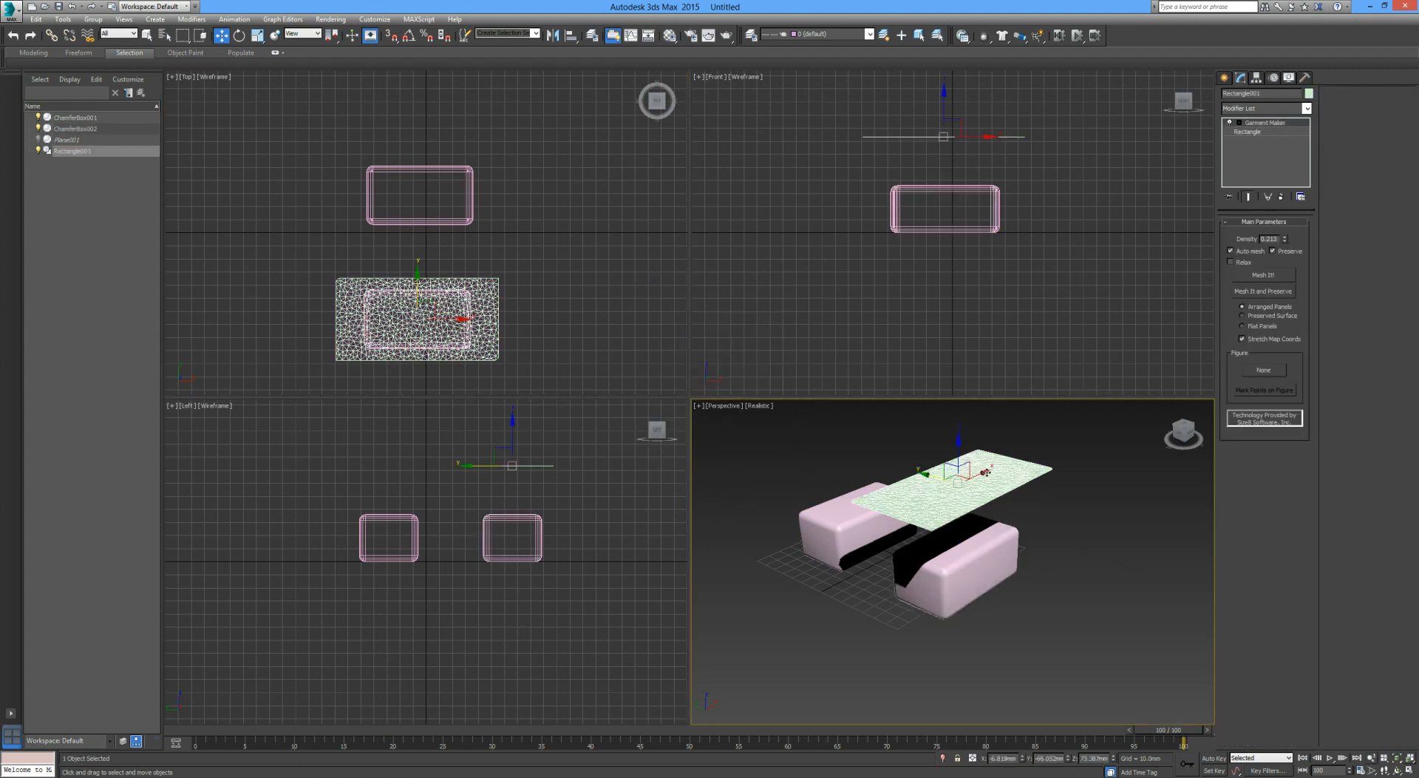
pyautogui.click(1239, 109)
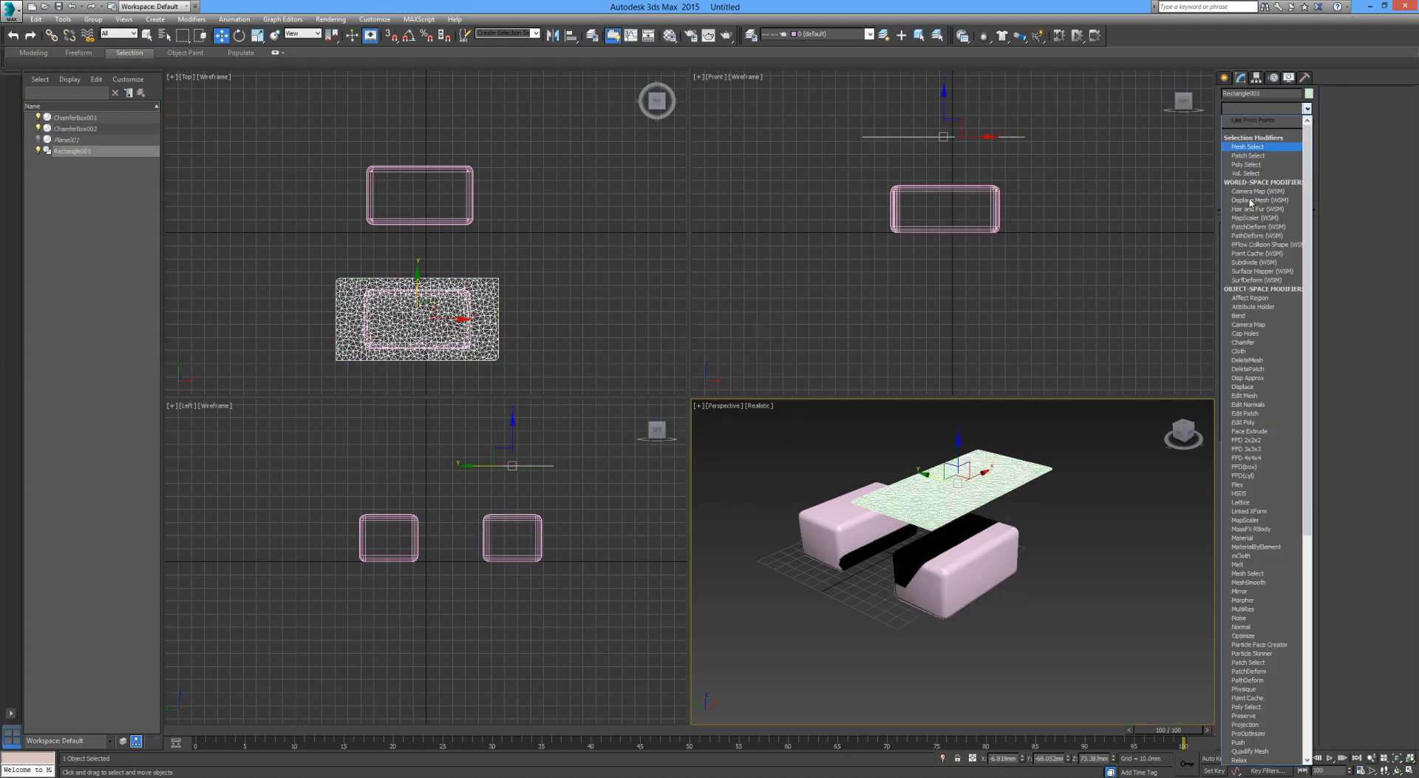
pyautogui.click(1250, 351)
pyautogui.click(1260, 238)
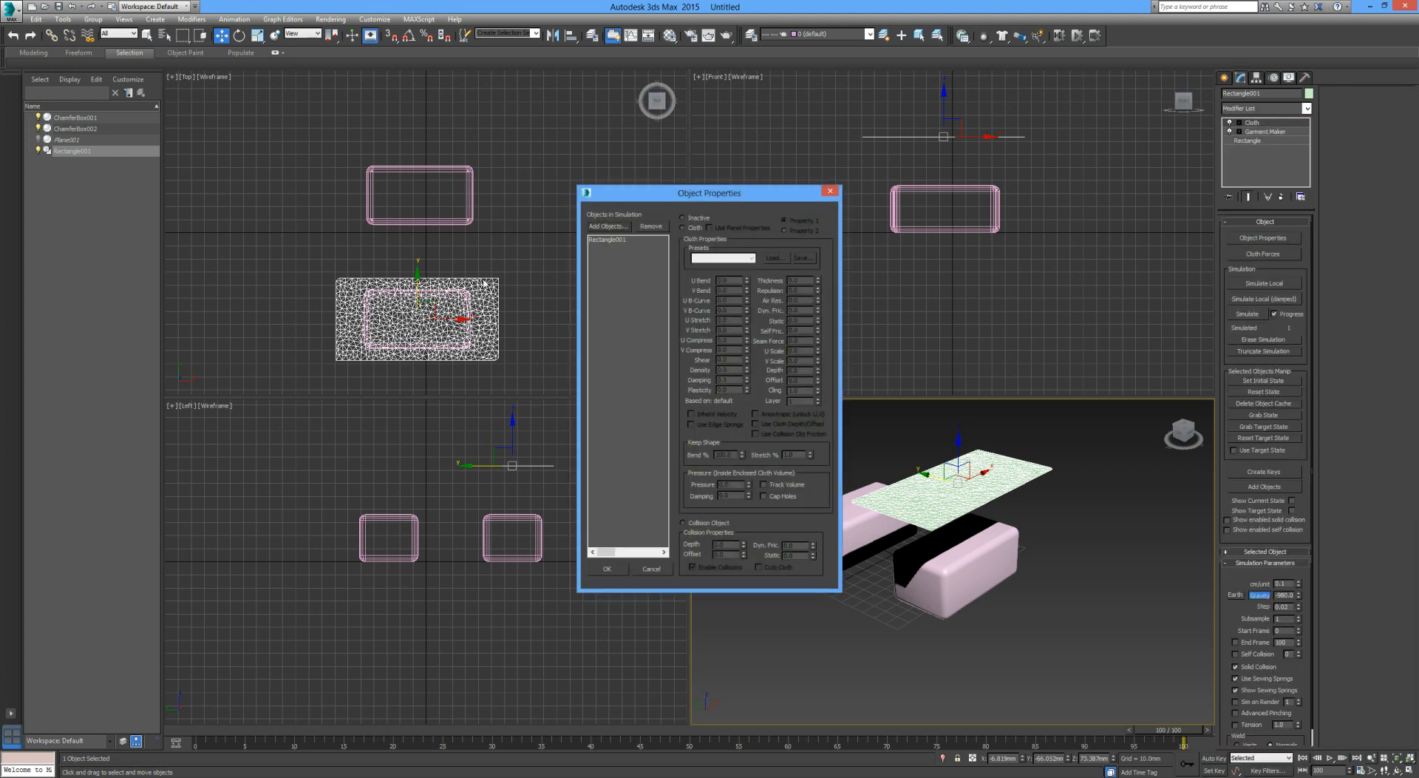
pyautogui.click(610, 240)
pyautogui.click(685, 228)
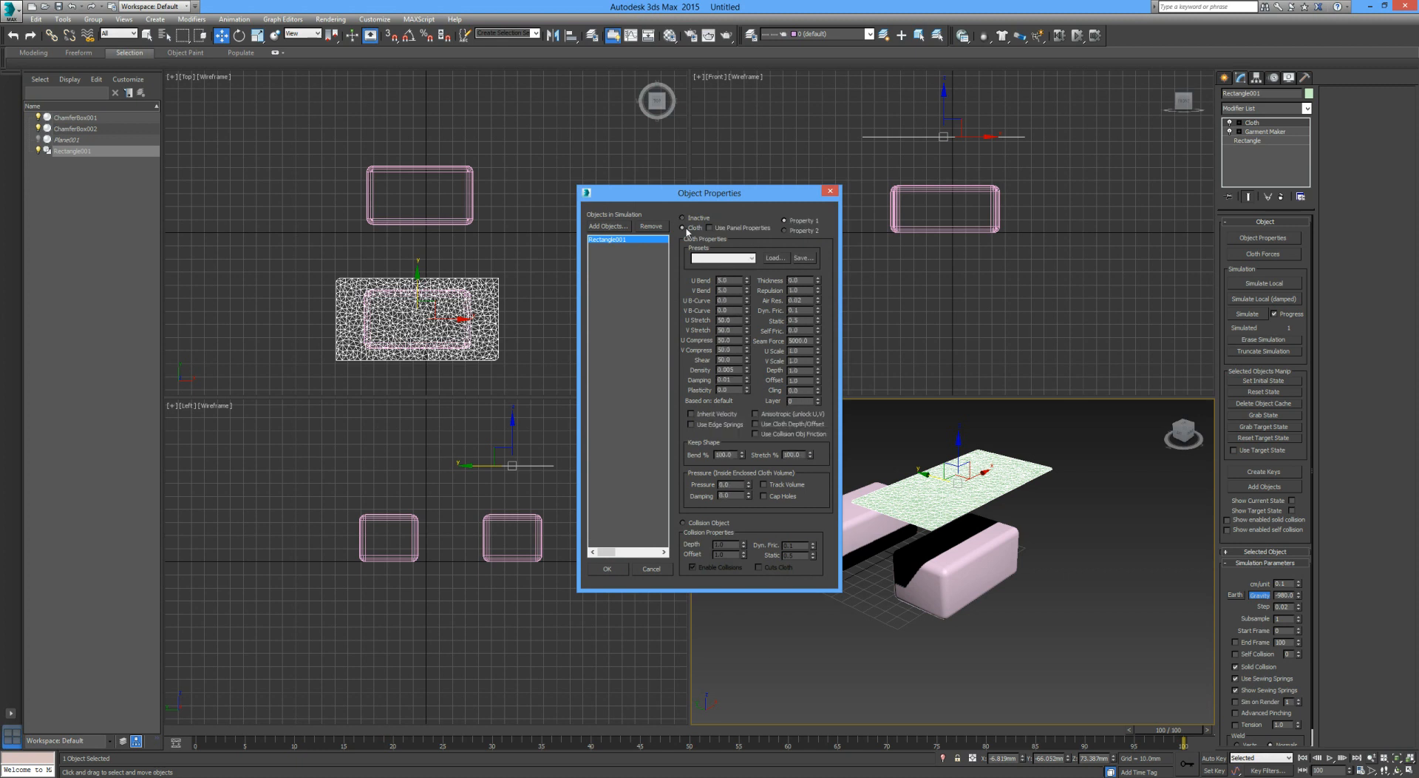
pyautogui.click(726, 259)
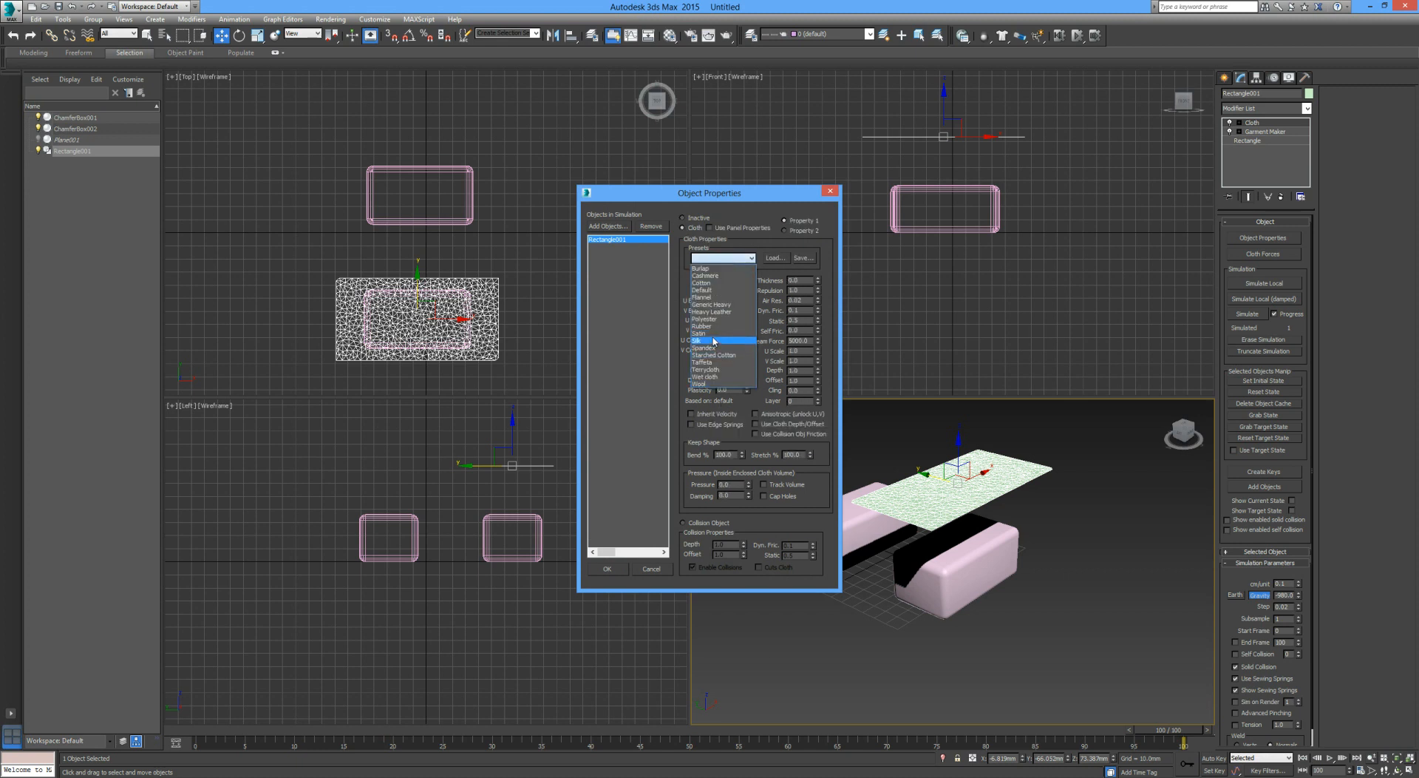
pyautogui.click(709, 335)
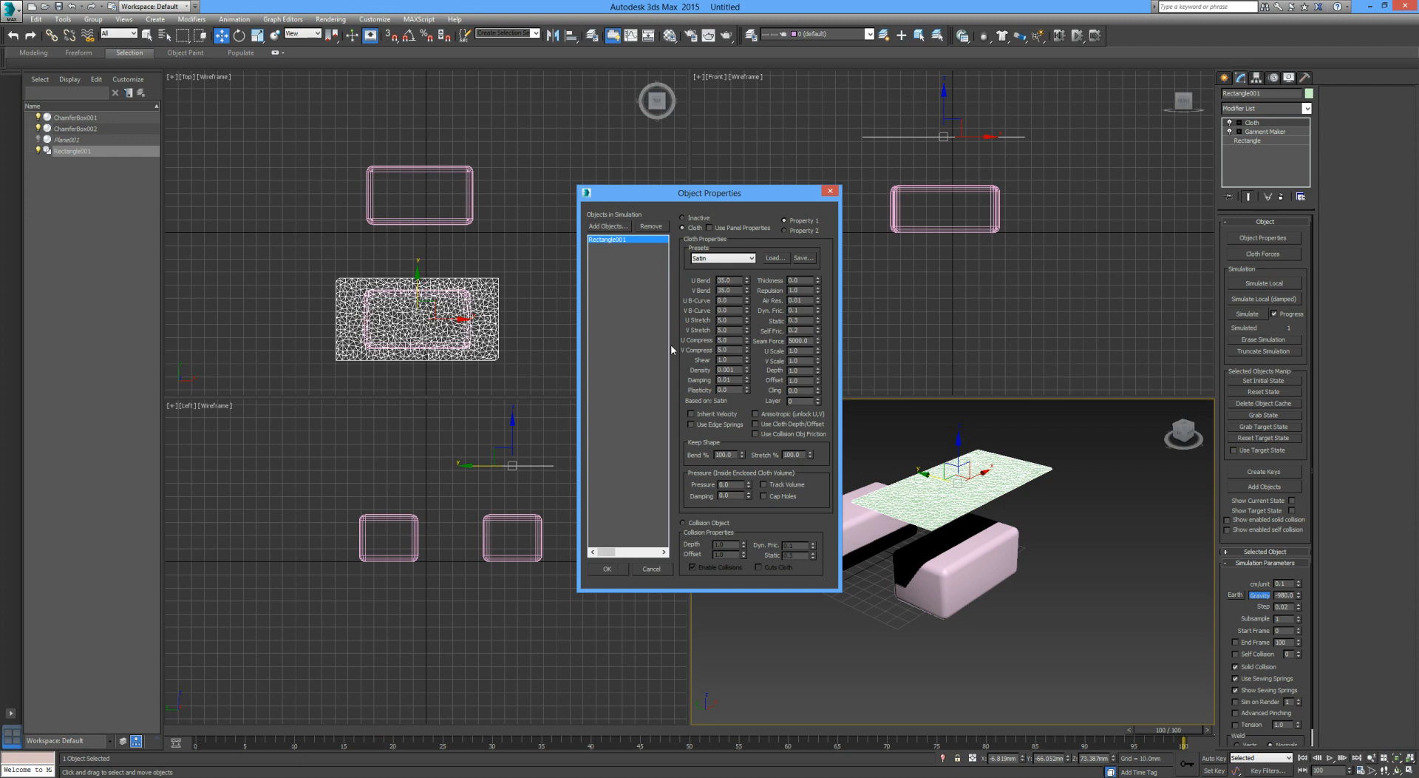
# Step: Add ChamferBox002 to the rectangle's cloth simulation and define it as a collision object
pyautogui.click(607, 227)
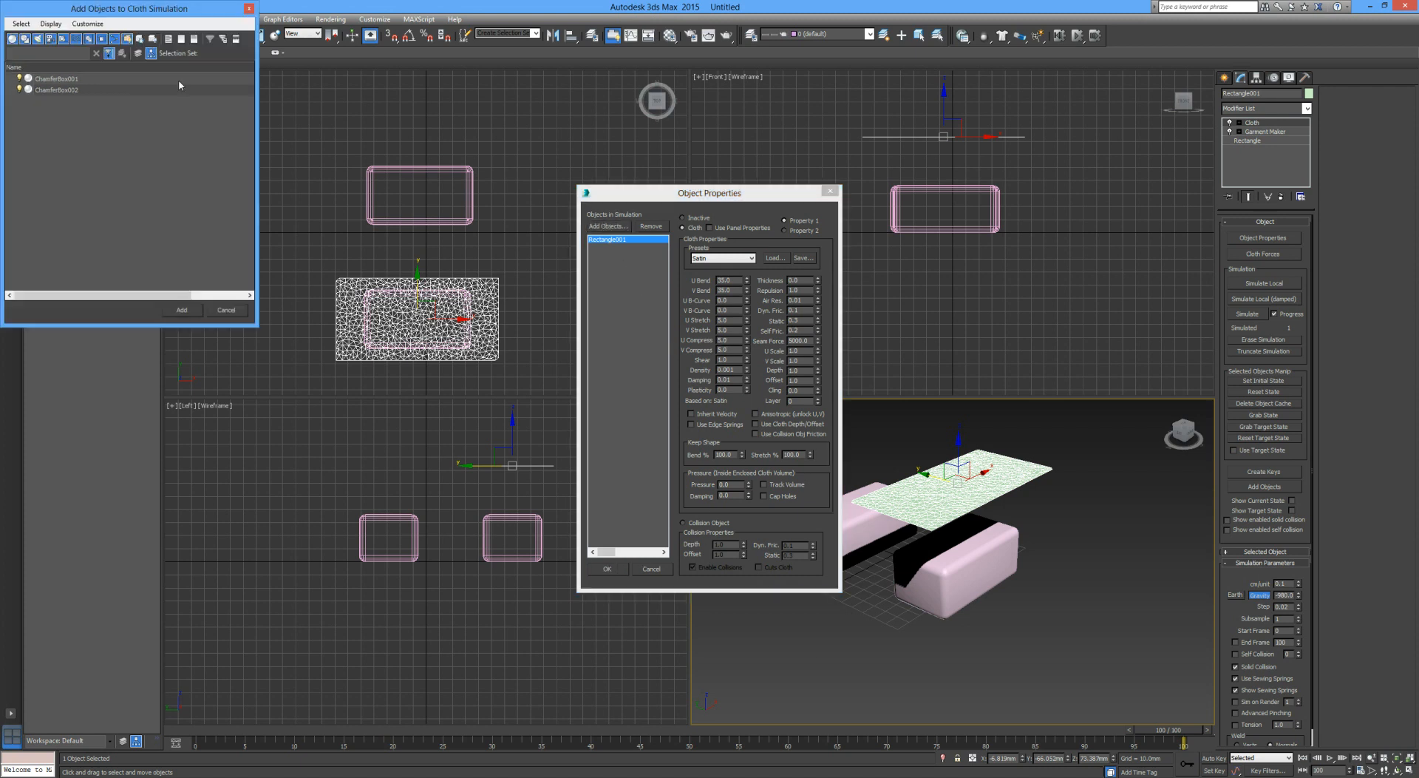
pyautogui.doubleClick(46, 90)
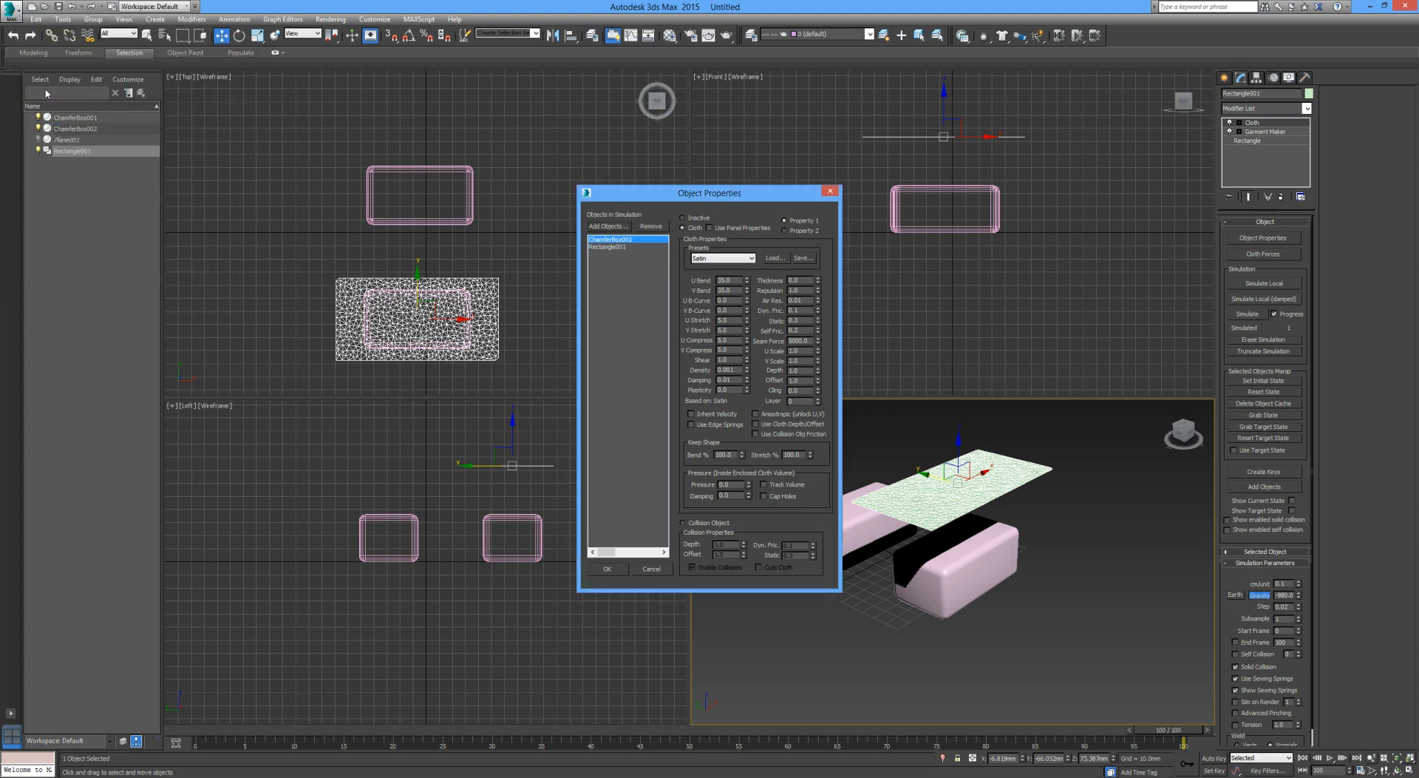
pyautogui.click(630, 241)
pyautogui.click(700, 525)
pyautogui.click(607, 569)
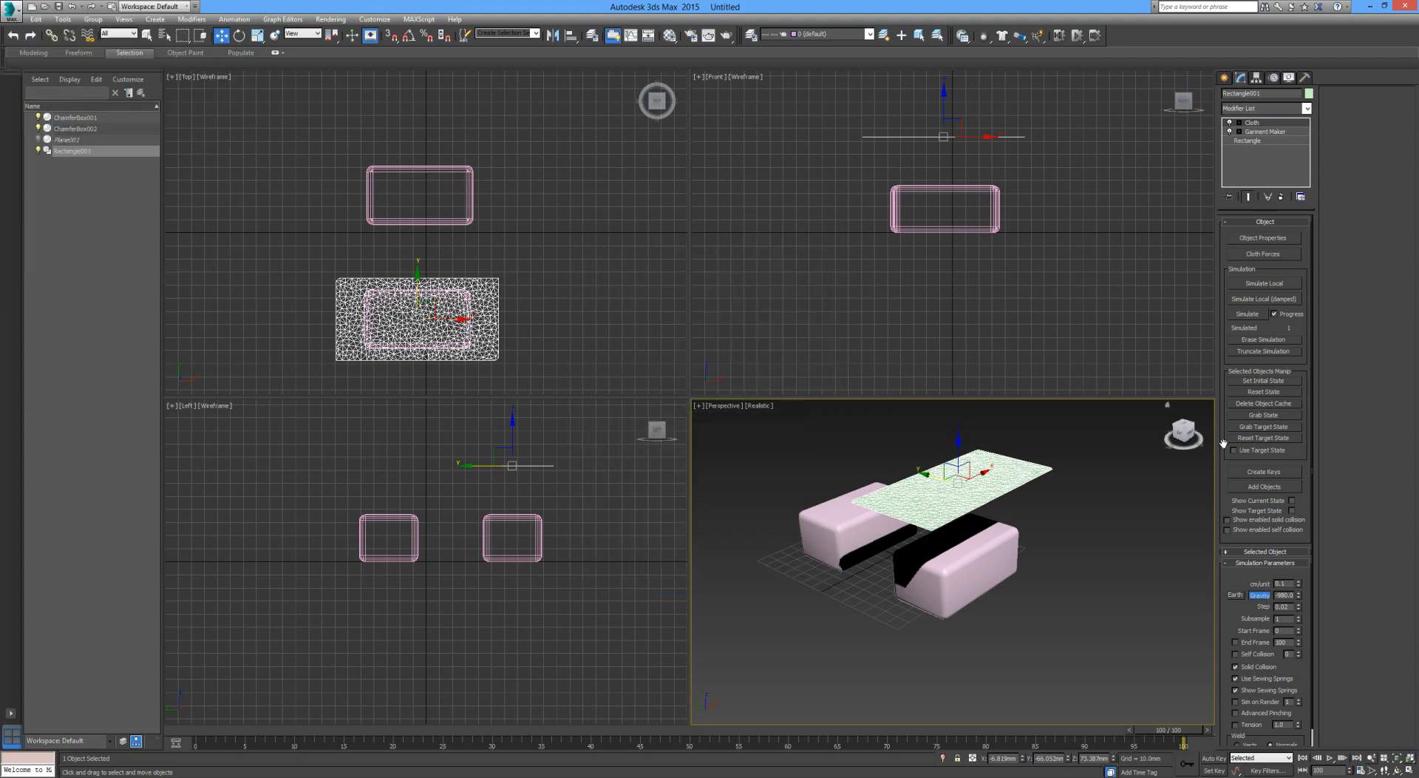
# Step: Set the rectangle's cloth simulation scale to 3 cm/unit and run the simulation over the cloned chamfer box
pyautogui.doubleClick(1284, 583)
pyautogui.write('3')
pyautogui.press('Return')
pyautogui.click(1248, 314)
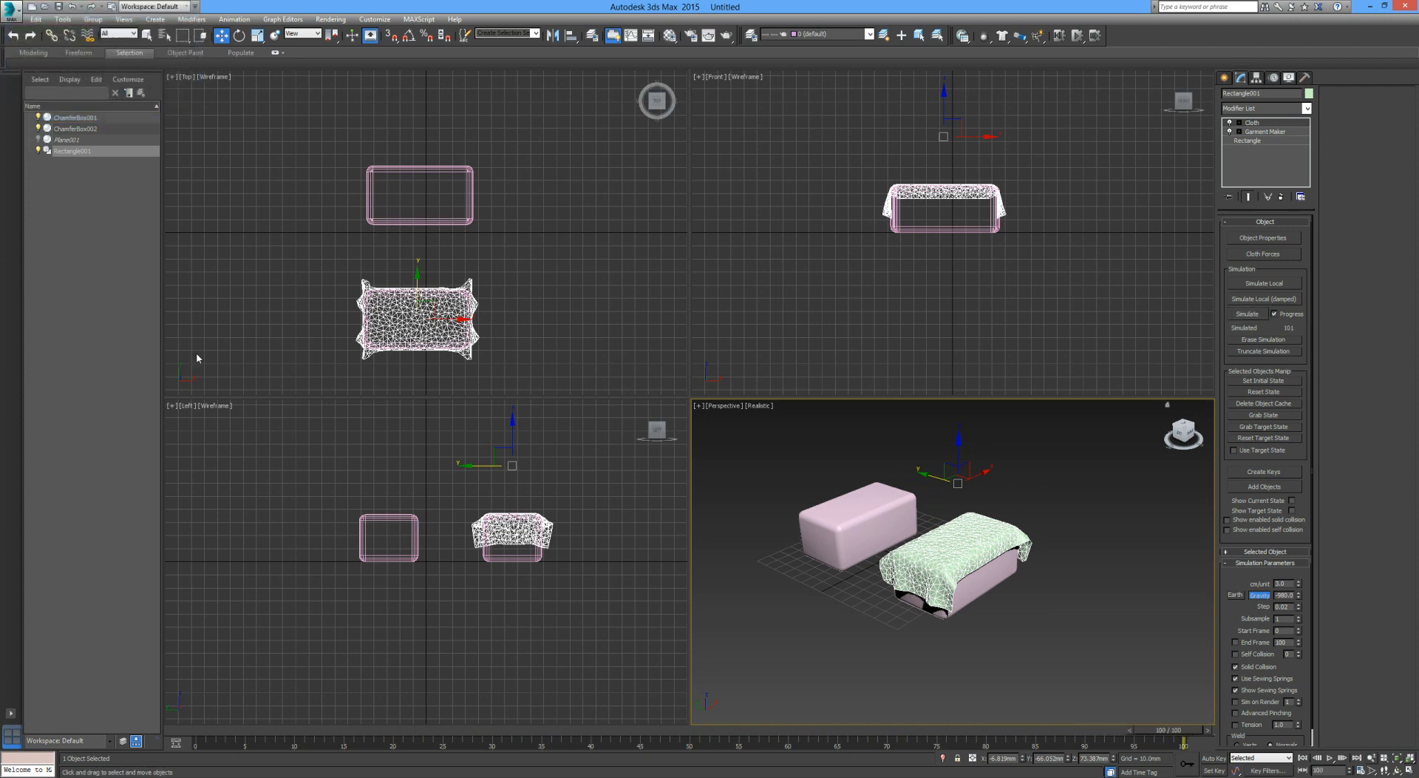
# Step: Examine the draped rectangle up close, and unhide the draped plane to compare the two cloths
pyautogui.click(1058, 621)
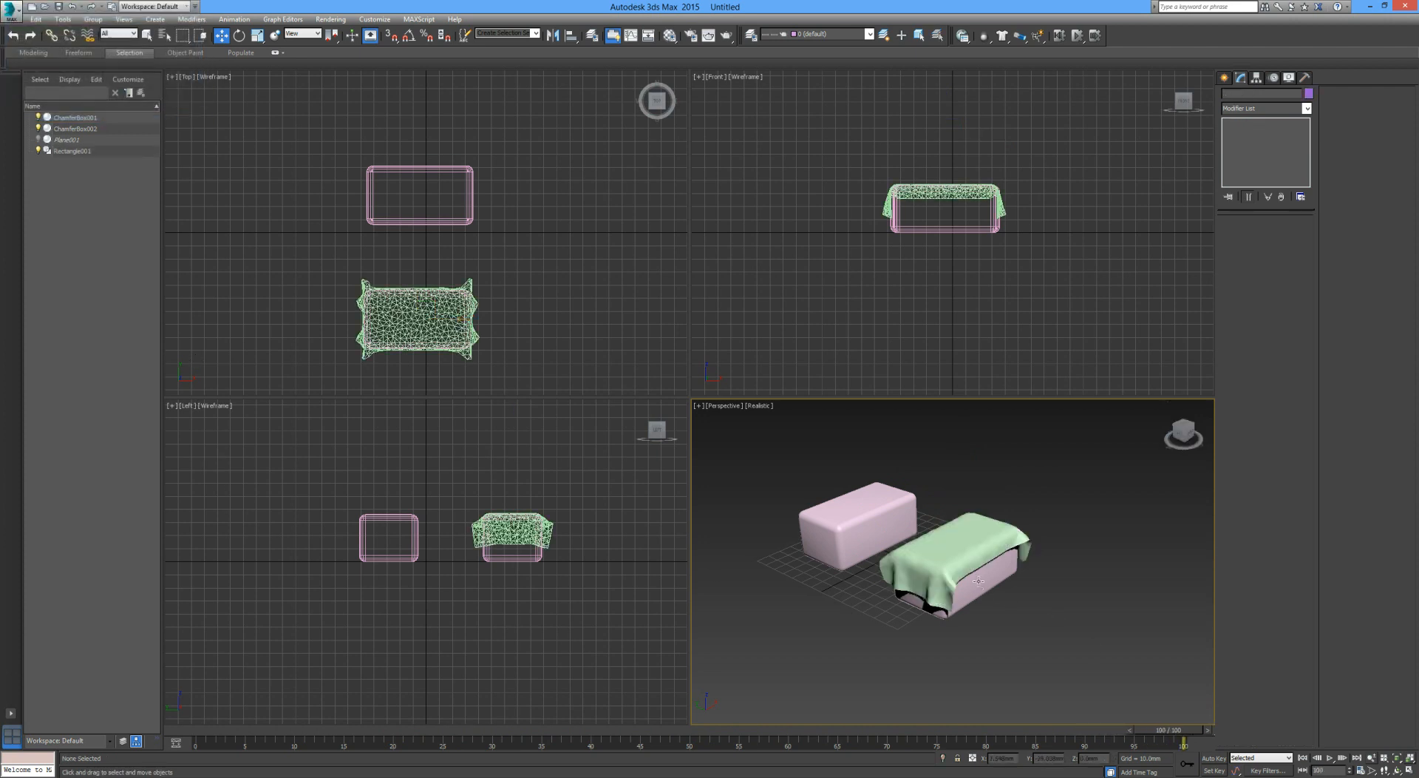
pyautogui.keyDown('alt'); pyautogui.moveTo(989, 573); pyautogui.dragTo(913, 624, button='middle'); pyautogui.keyUp('alt')
pyautogui.scroll(3, 947, 575)
pyautogui.scroll(-5, 1048, 590)
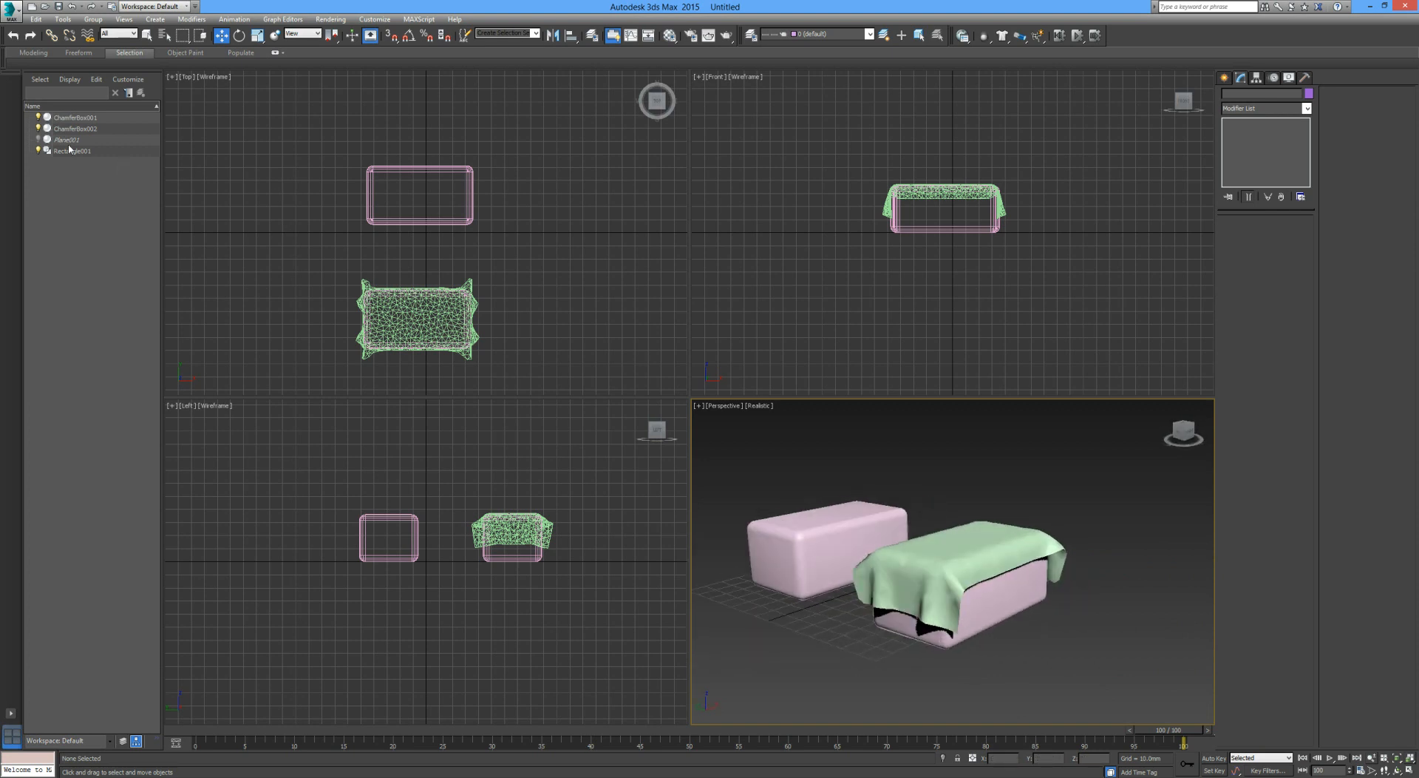
pyautogui.click(38, 139)
pyautogui.keyDown('alt'); pyautogui.moveTo(729, 550); pyautogui.dragTo(956, 526, button='middle'); pyautogui.keyUp('alt')
# Step: Remove the Cloth and Garment Maker modifiers from the rectangle and resize it to about 83 mm long and 122 mm wide
pyautogui.click(957, 524)
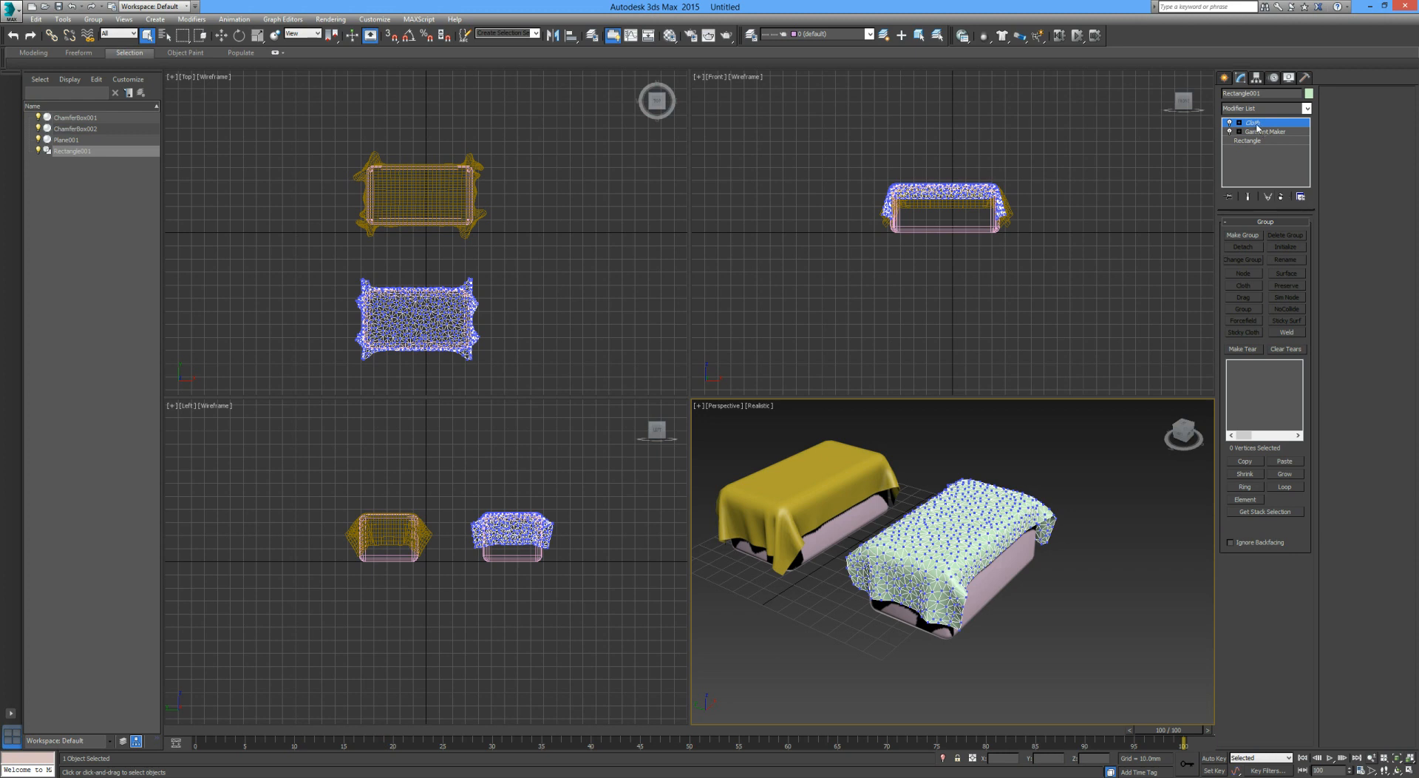
pyautogui.click(1283, 197)
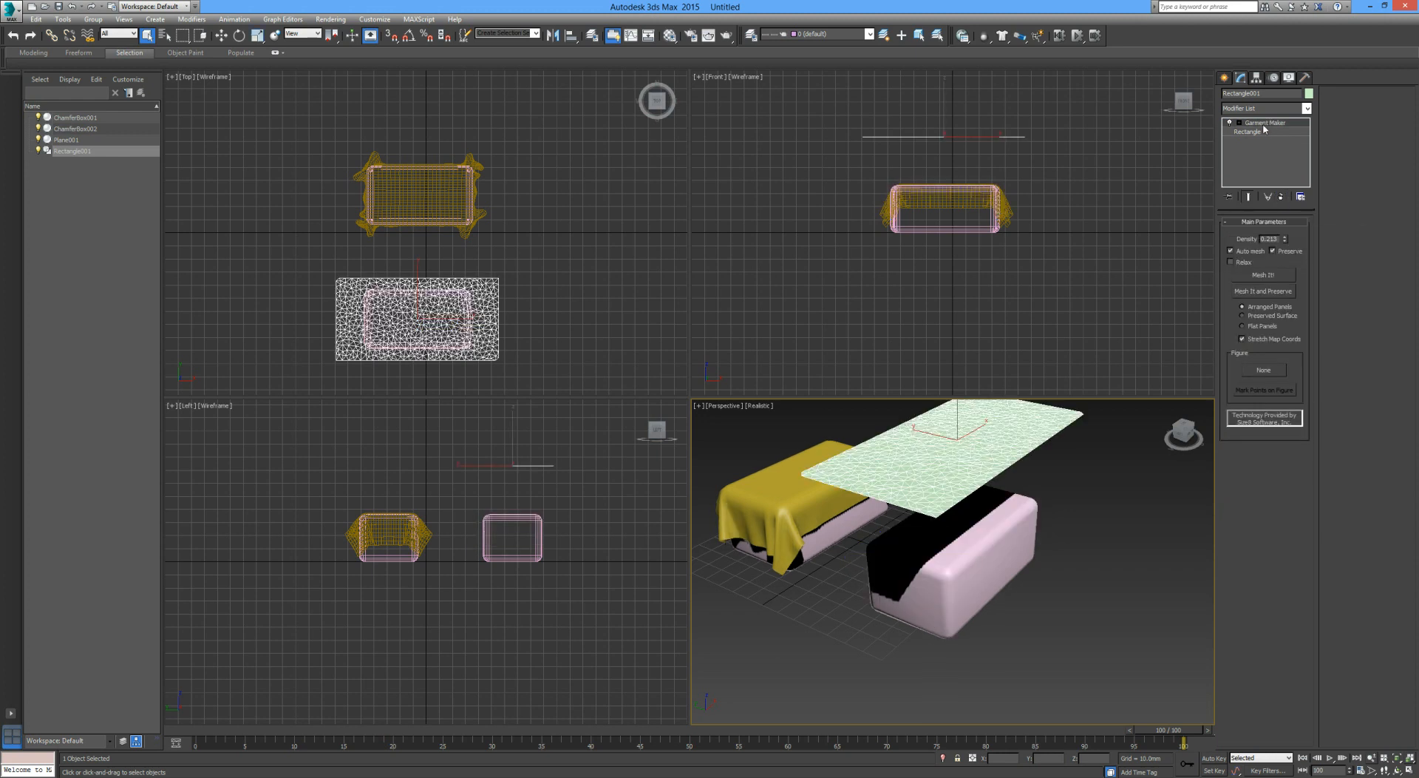
pyautogui.click(1280, 197)
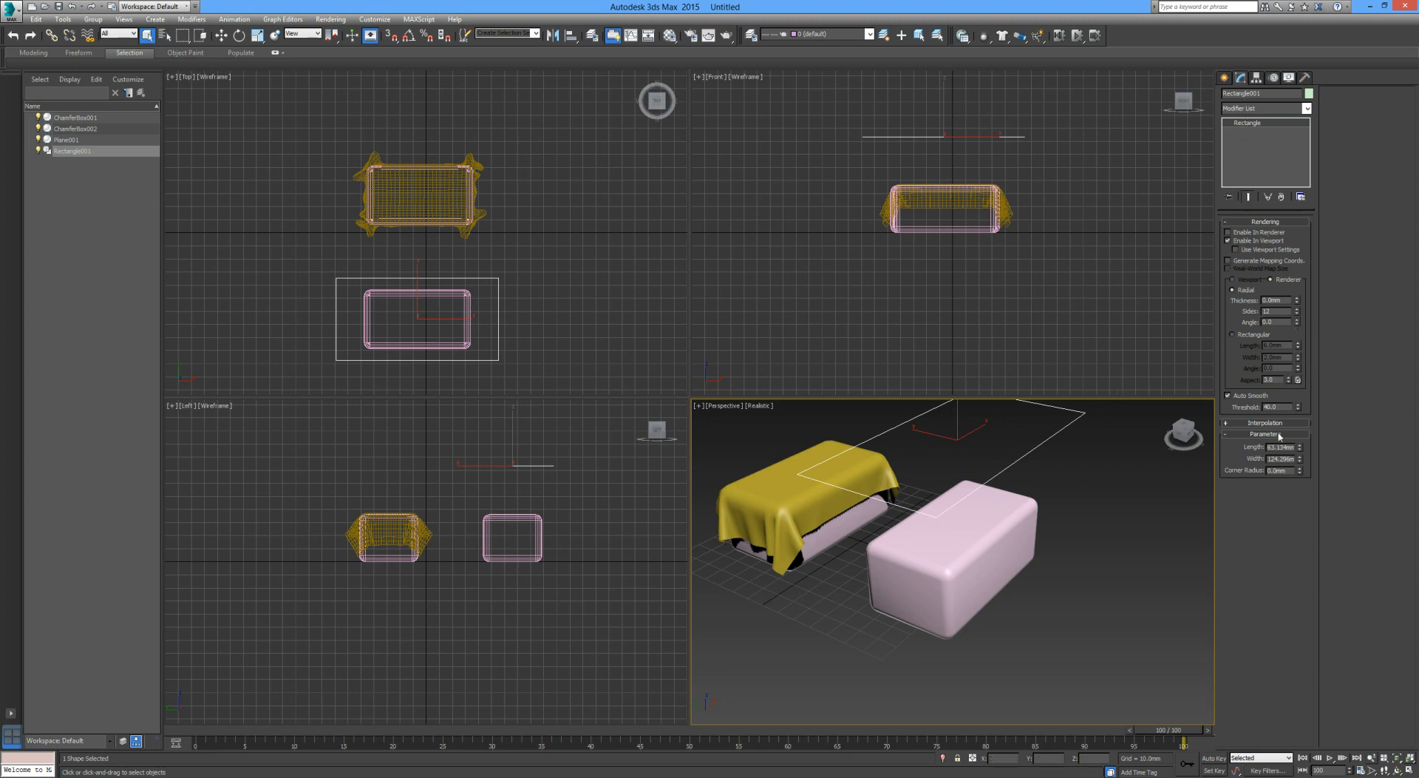
pyautogui.moveTo(1303, 464); pyautogui.dragTo(1303, 430)
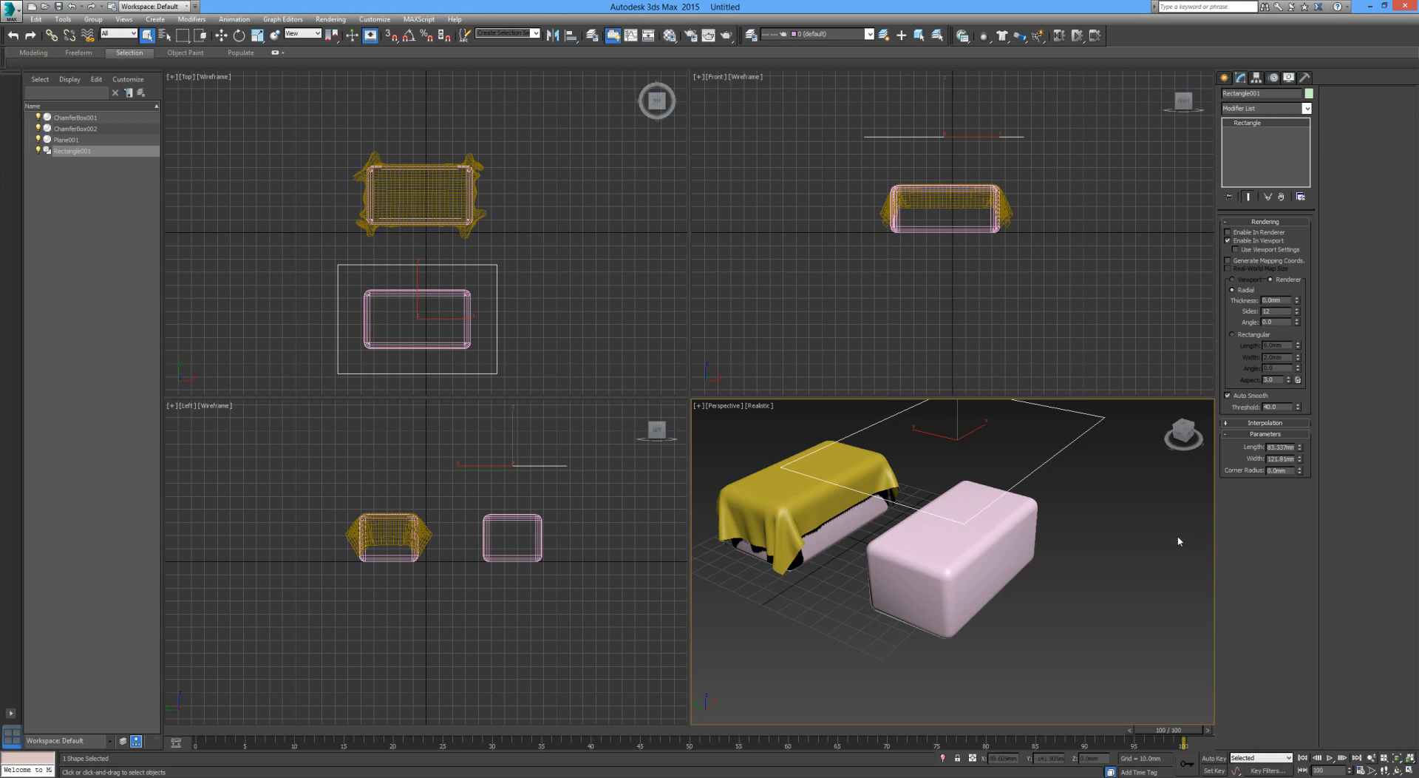
# Step: Apply Garment Maker to the resized rectangle and raise its mesh density to about 0.38
pyautogui.click(1262, 107)
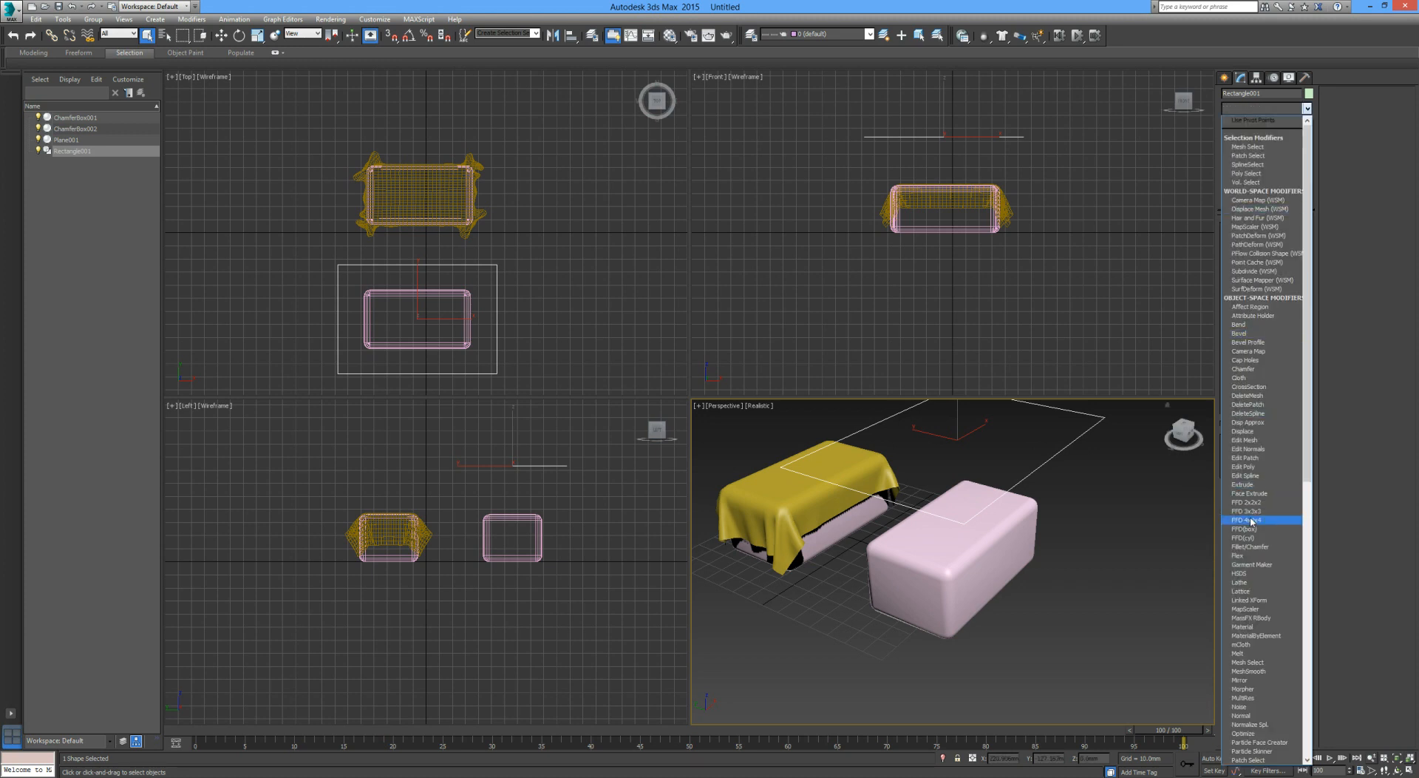
pyautogui.click(1265, 565)
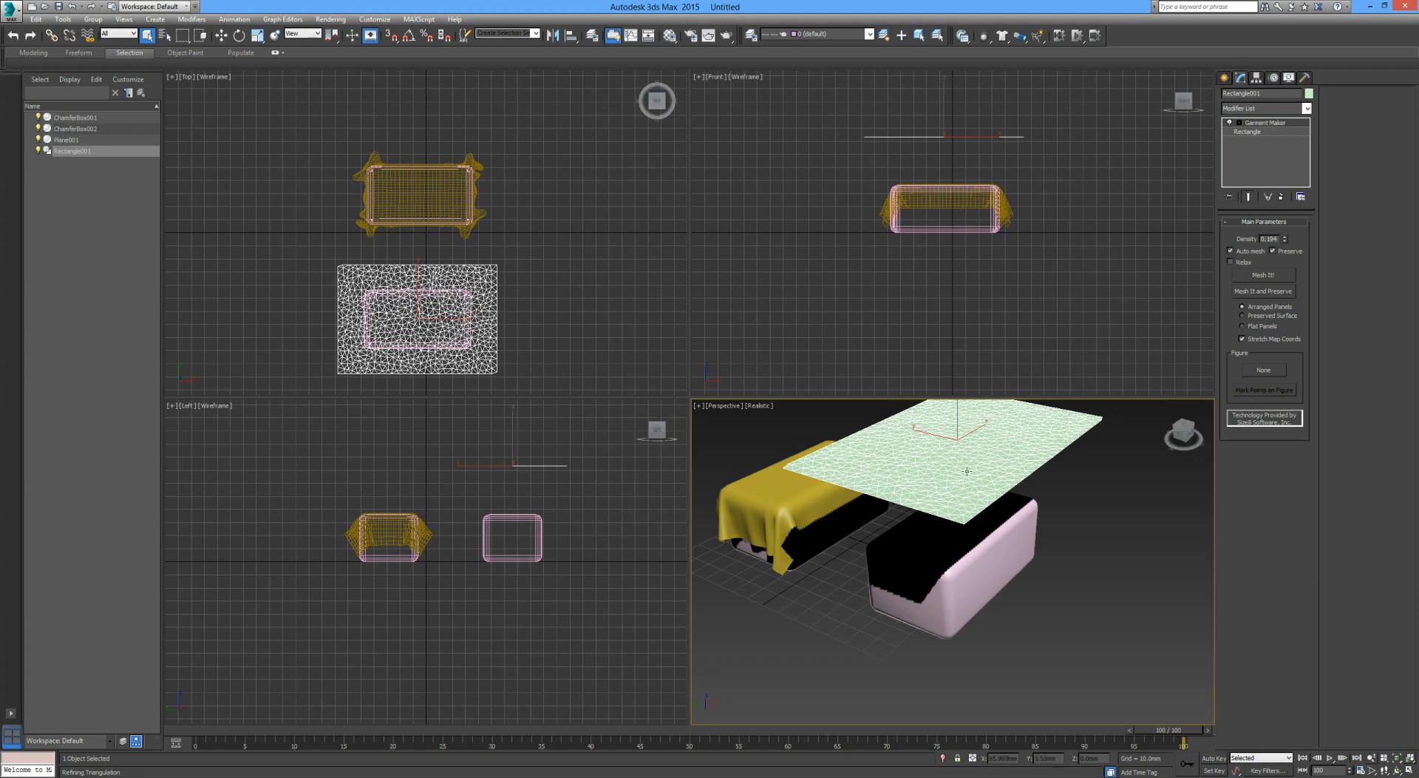
pyautogui.scroll(3, 967, 471)
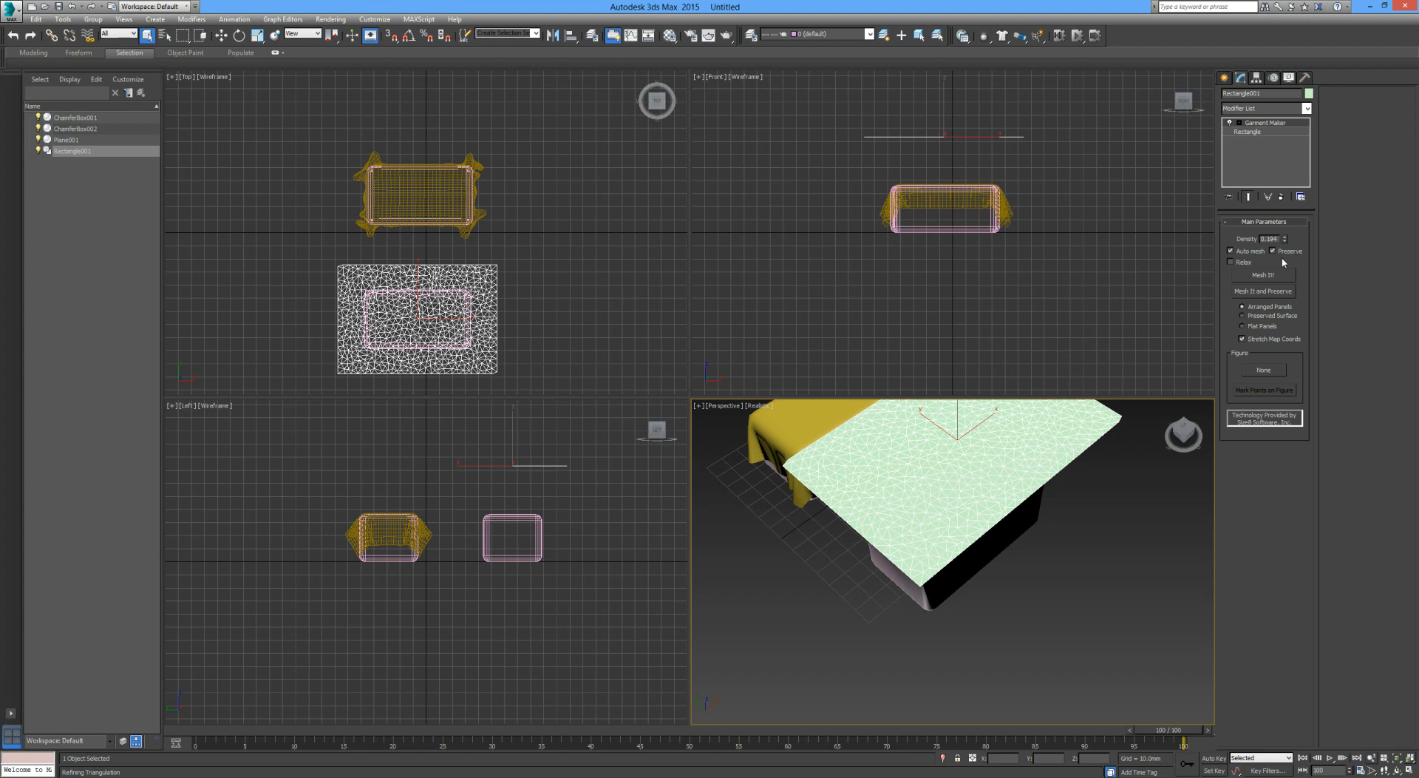
pyautogui.moveTo(1104, 427); pyautogui.dragTo(1087, 446, button='middle')
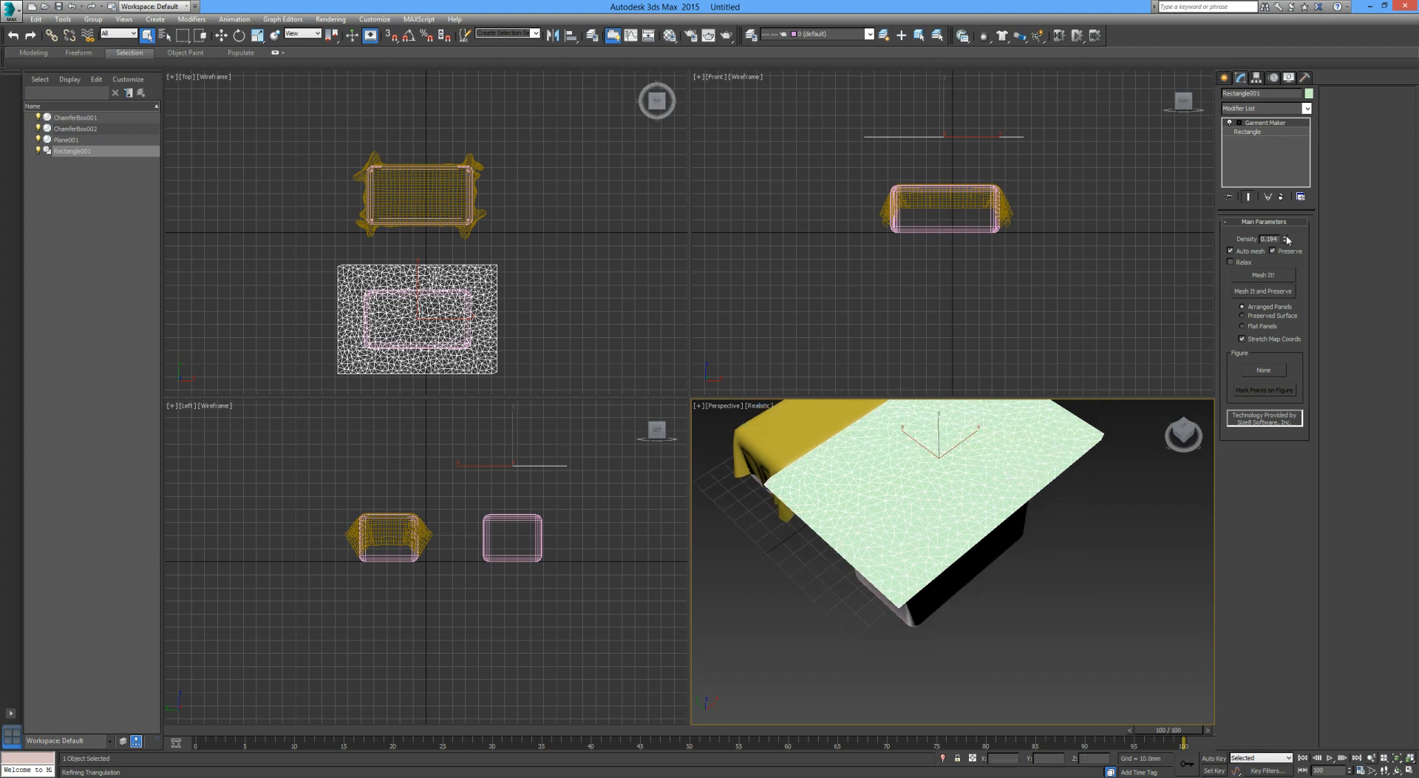
pyautogui.moveTo(1287, 242); pyautogui.dragTo(1282, 131)
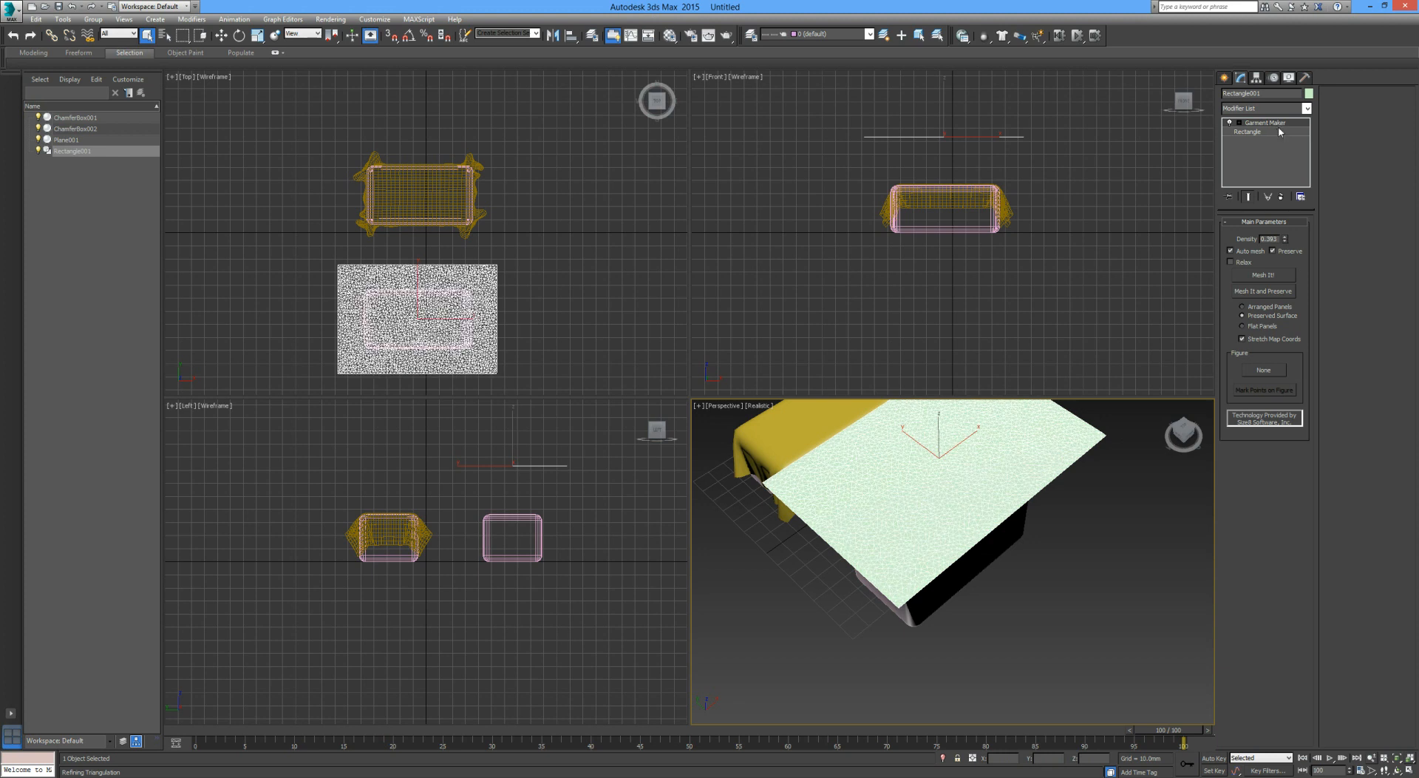
pyautogui.scroll(2, 931, 552)
pyautogui.scroll(-4, 930, 552)
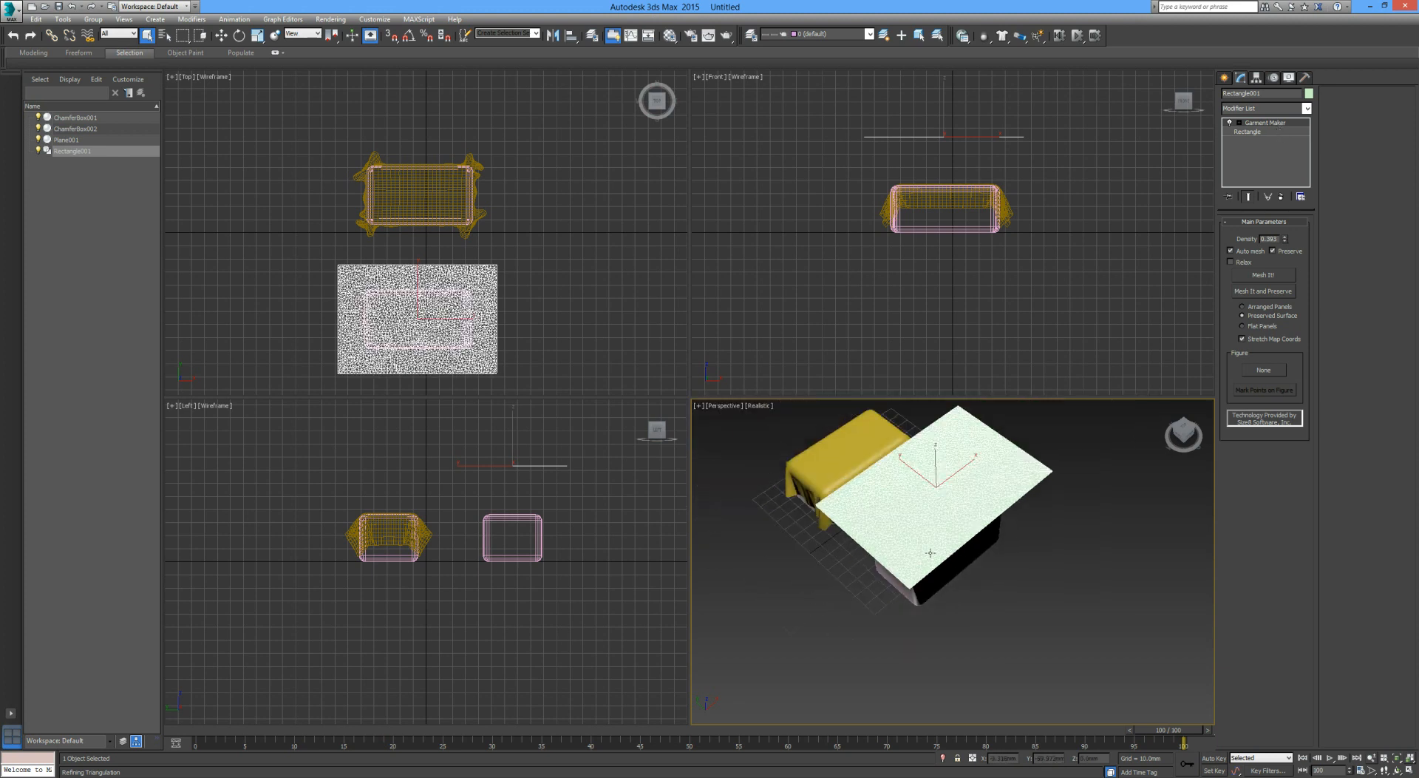
# Step: Add a Cloth modifier to the rectangle and define it as cloth with the Satin preset
pyautogui.keyDown('alt'); pyautogui.moveTo(930, 552); pyautogui.dragTo(958, 526, button='middle'); pyautogui.keyUp('alt')
pyautogui.click(1253, 108)
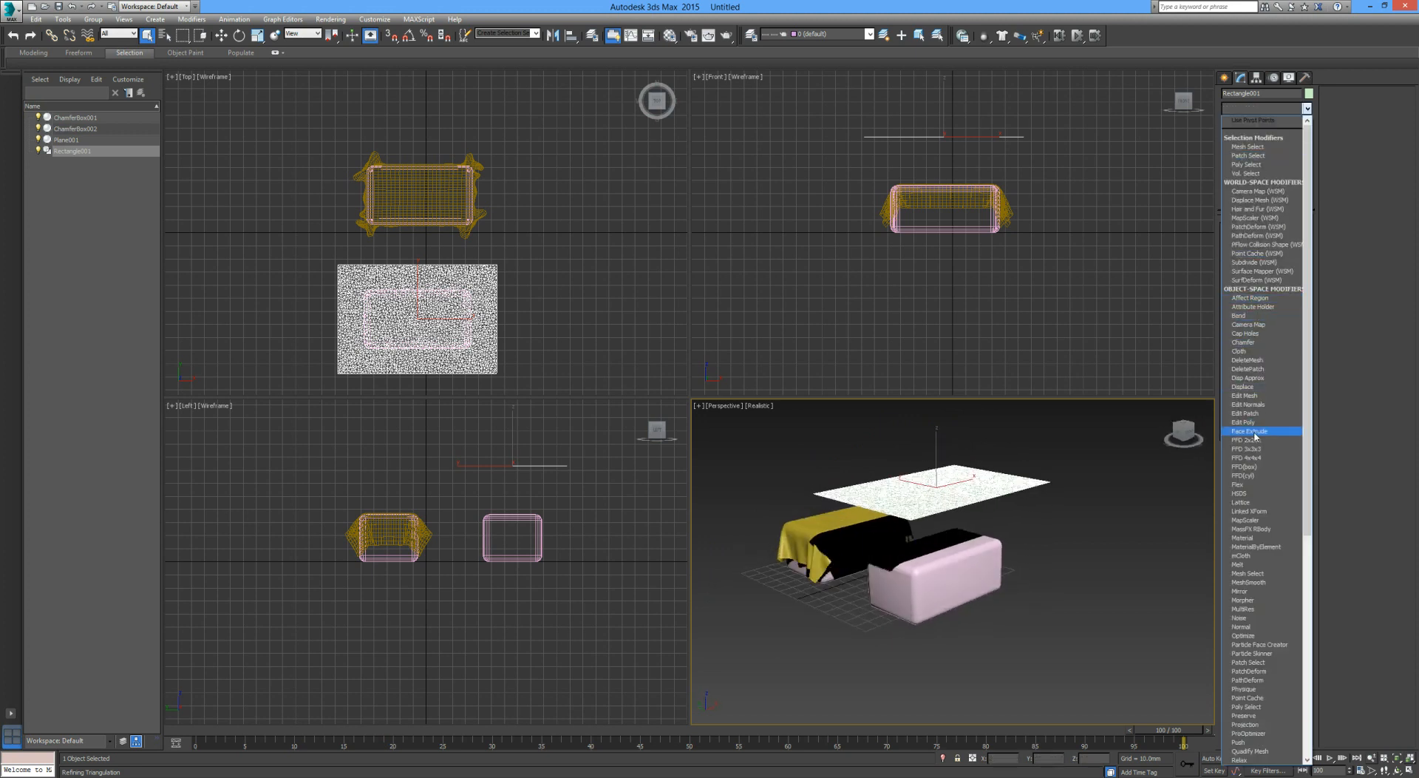
pyautogui.click(1249, 351)
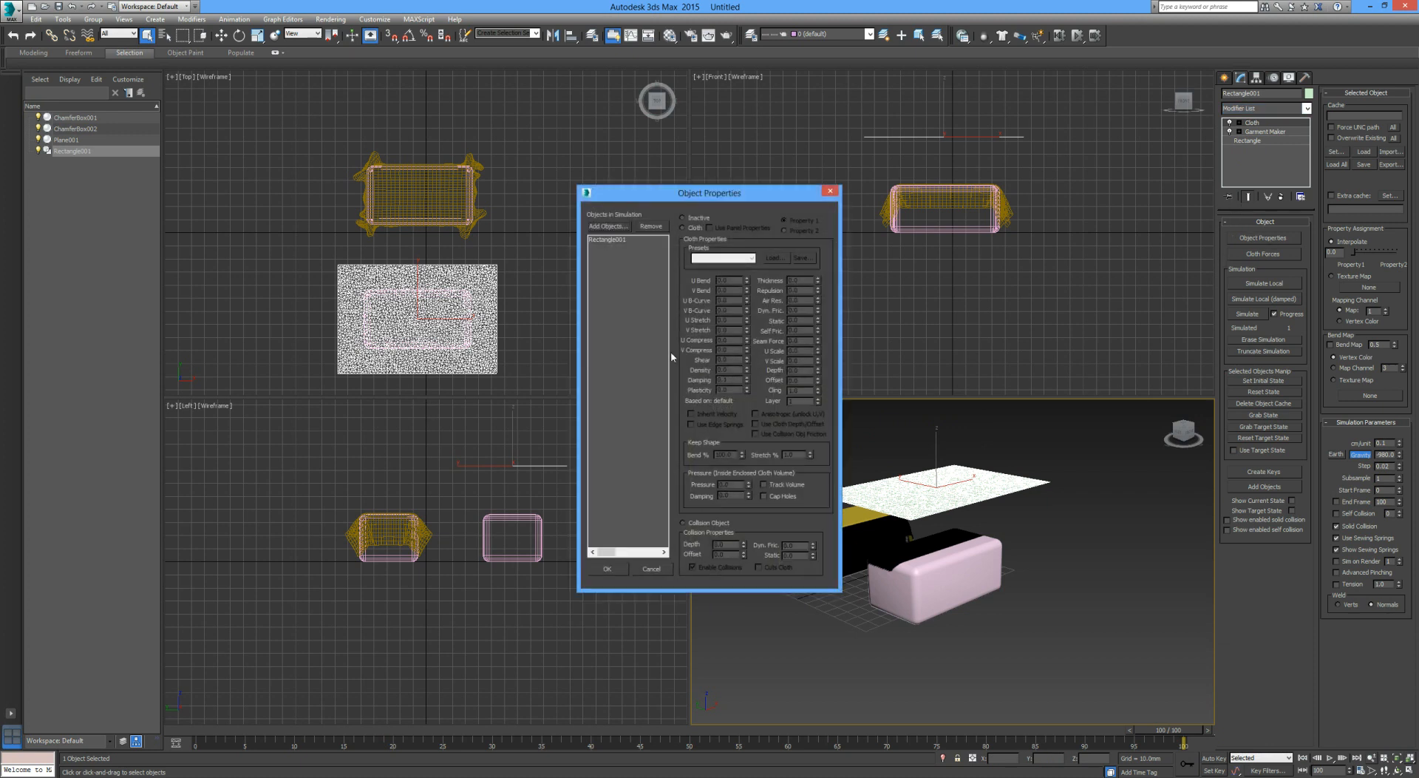
pyautogui.click(684, 228)
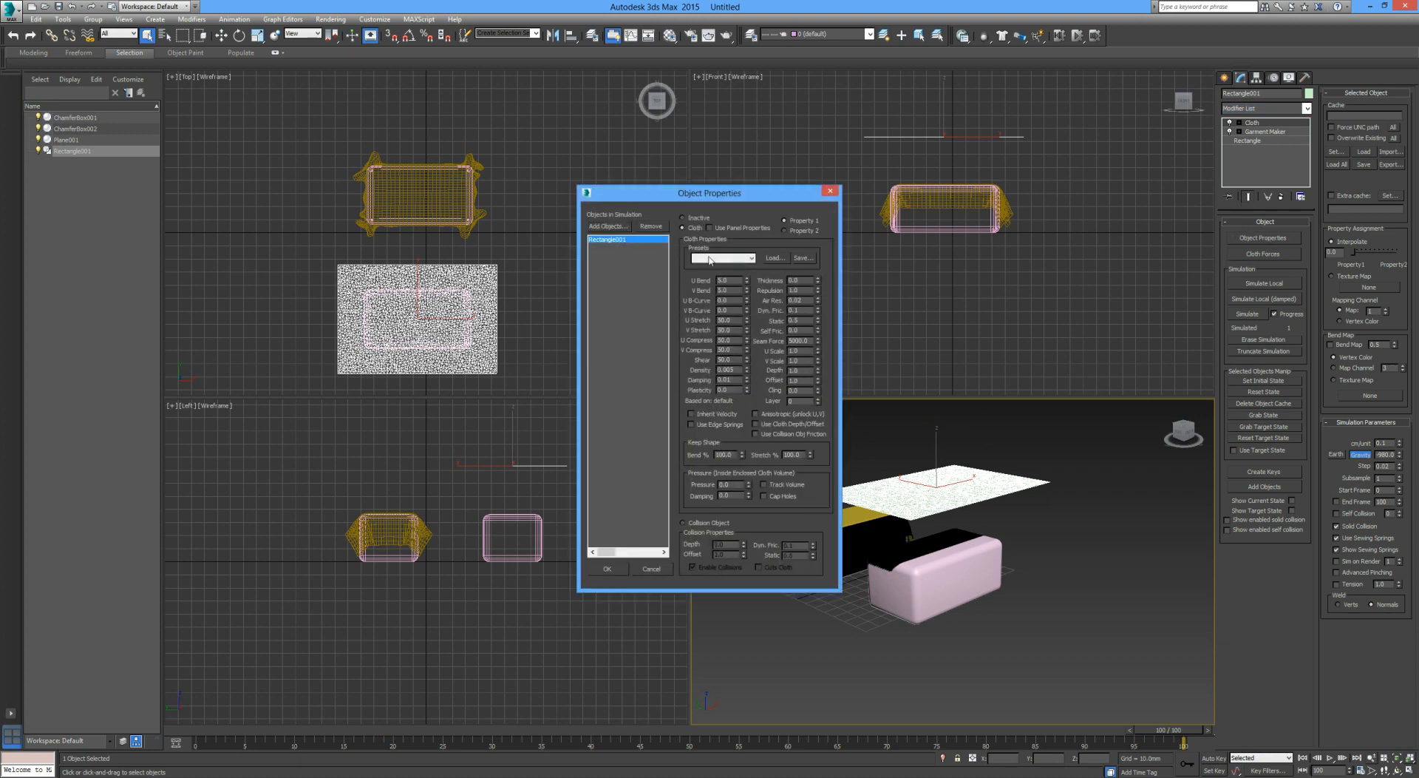
pyautogui.click(711, 258)
pyautogui.click(707, 334)
# Step: Add ChamferBox002 to the rectangle's cloth simulation as a collision object
pyautogui.click(608, 226)
pyautogui.doubleClick(74, 91)
pyautogui.click(620, 240)
pyautogui.click(713, 523)
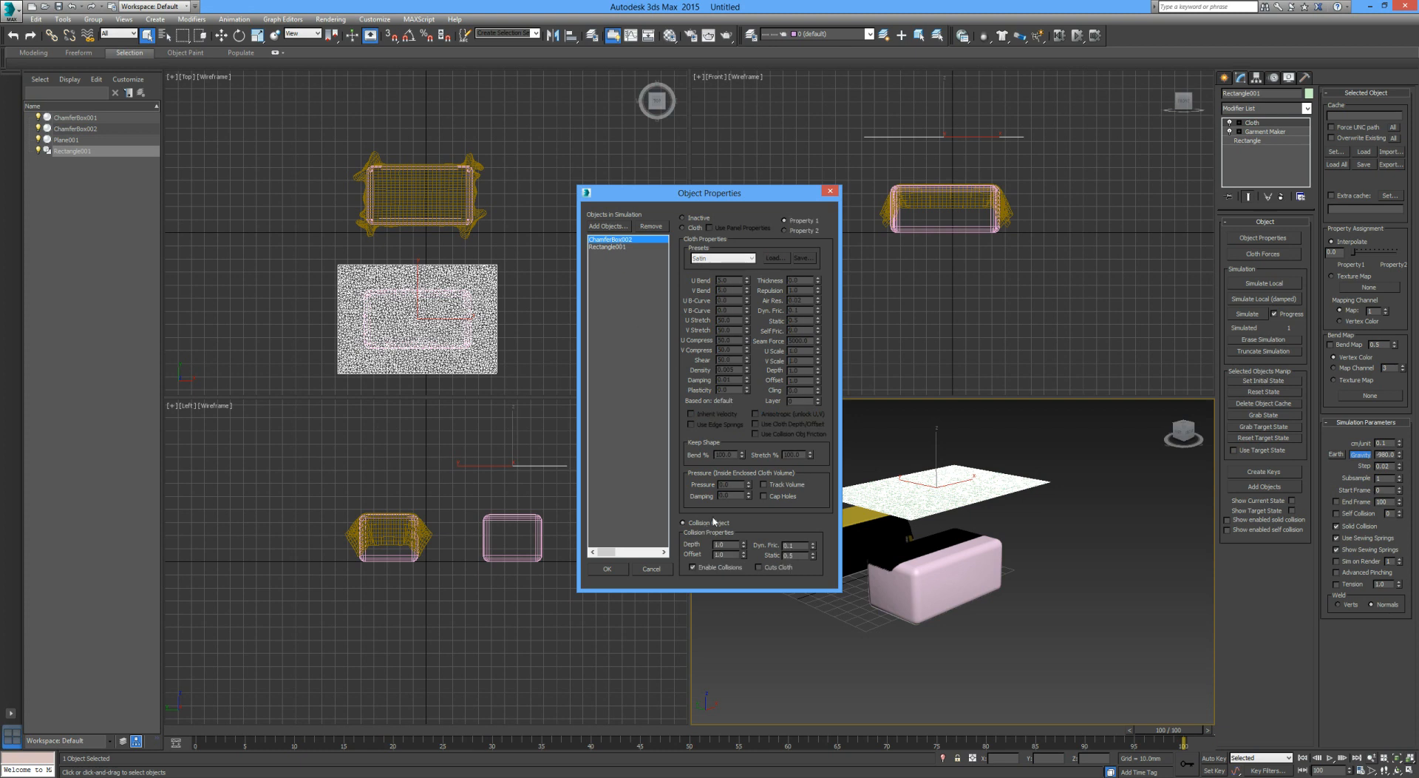
pyautogui.click(613, 566)
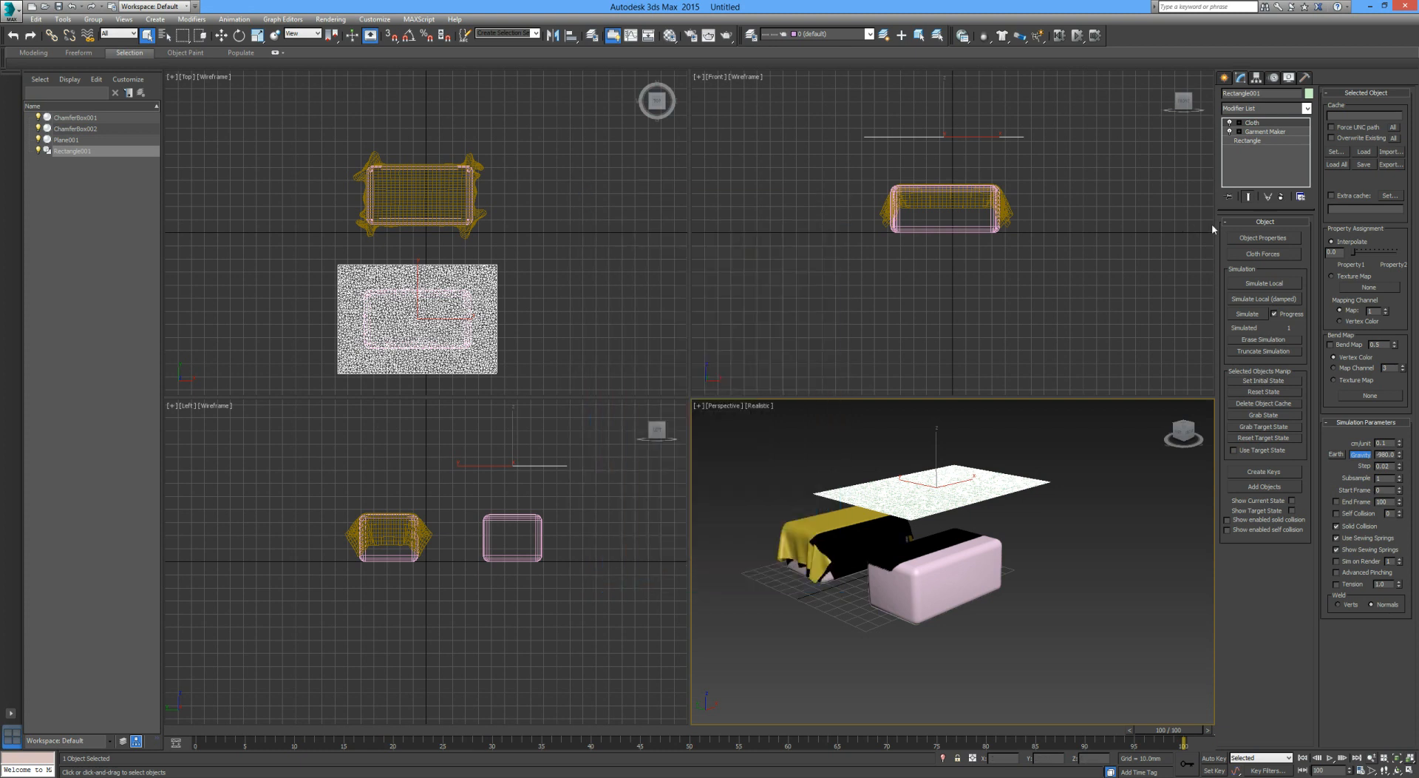
pyautogui.click(1263, 315)
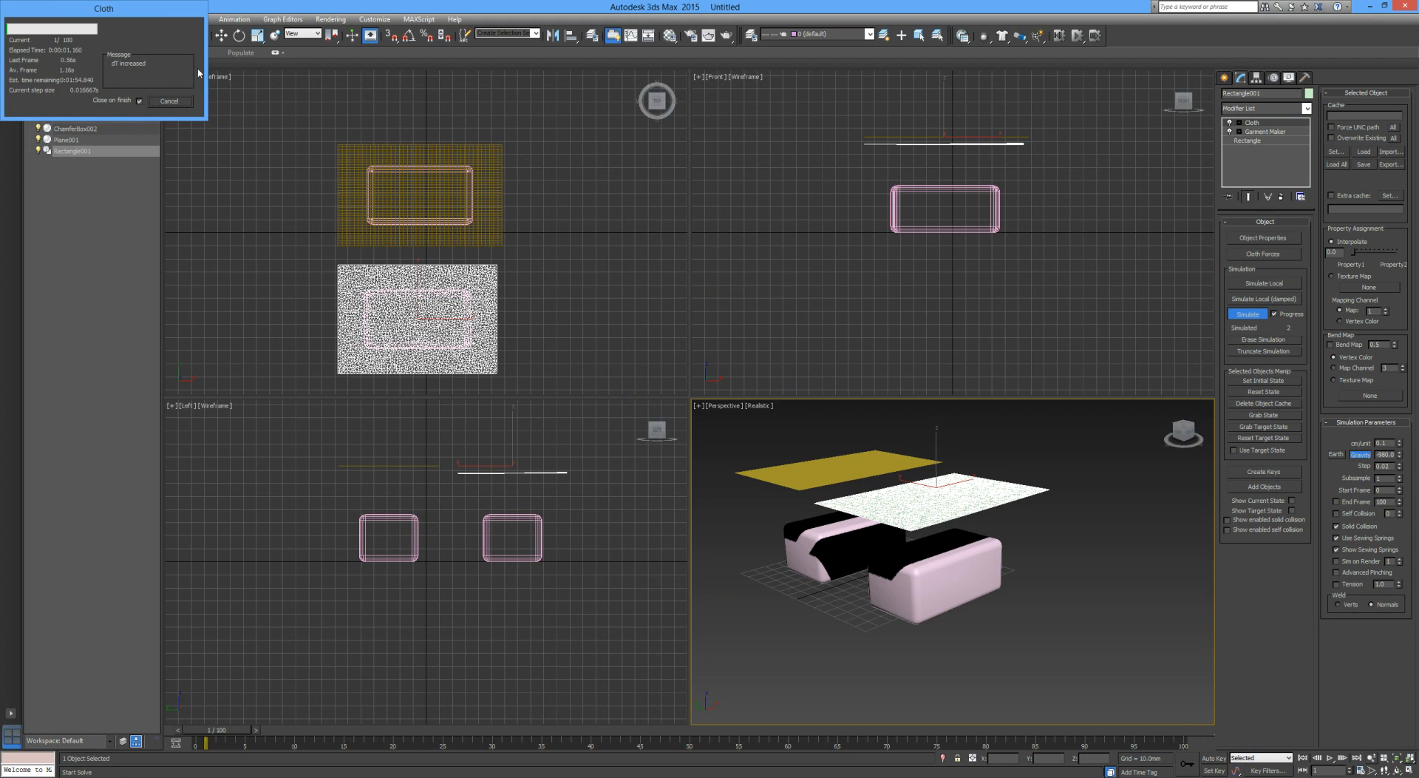
pyautogui.click(174, 101)
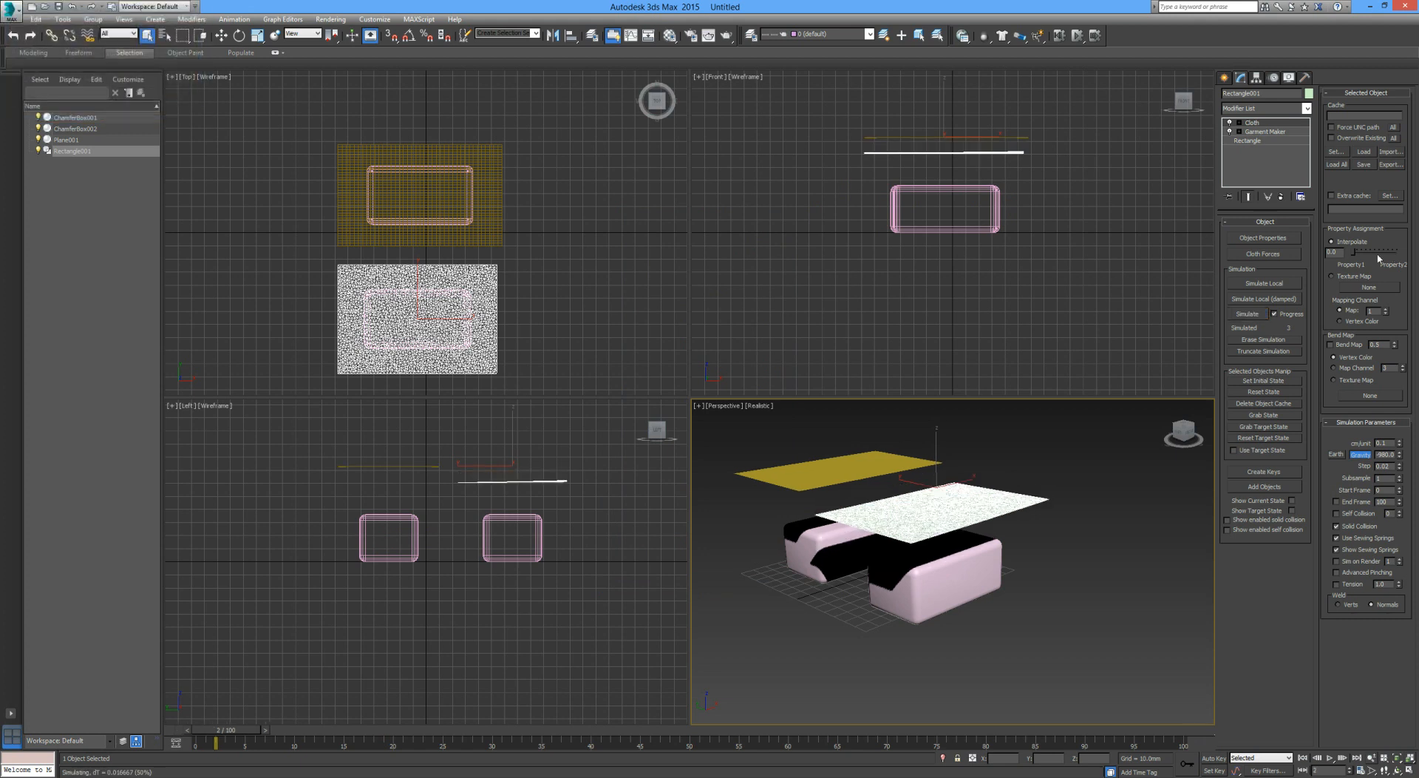
pyautogui.click(1294, 342)
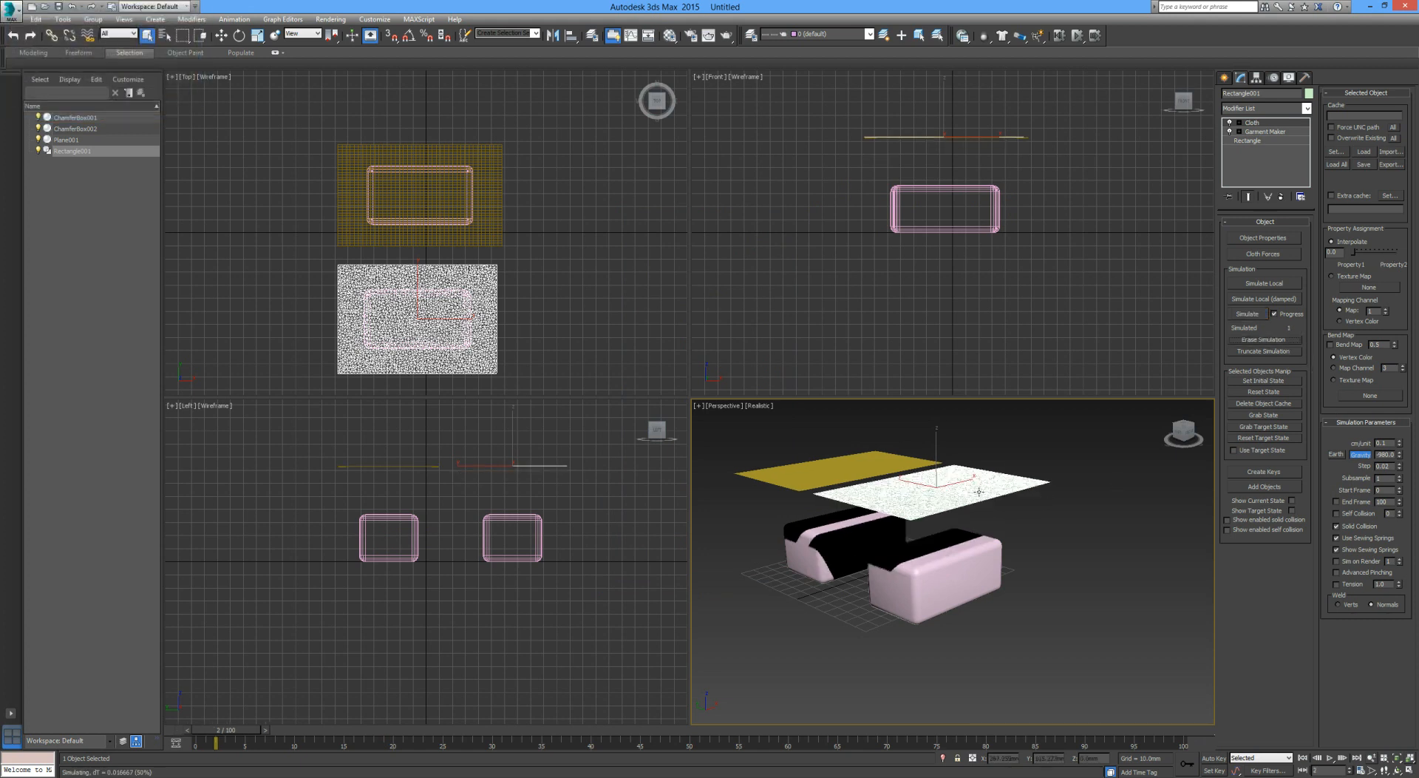
# Step: Set the rectangle's cloth scale to 3 cm/unit and run the simulation over the second chamfer box
pyautogui.doubleClick(1389, 443)
pyautogui.write('3')
pyautogui.press('Return')
pyautogui.click(1234, 315)
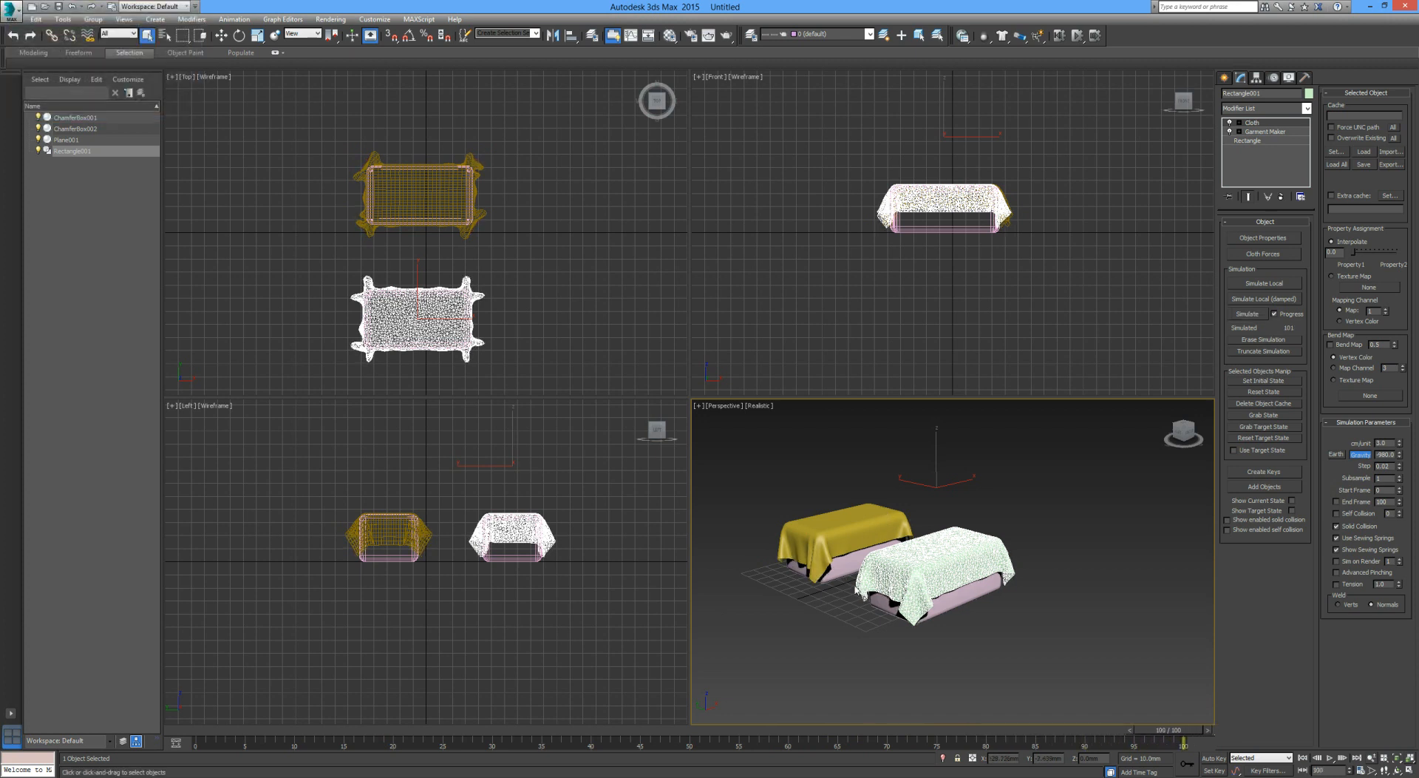
# Step: Give both the draped rectangle and the draped plane the same medium blue object color
pyautogui.click(1128, 585)
pyautogui.keyDown('alt'); pyautogui.moveTo(993, 596); pyautogui.dragTo(924, 599, button='middle'); pyautogui.keyUp('alt')
pyautogui.scroll(-2, 924, 599)
pyautogui.scroll(6, 924, 600)
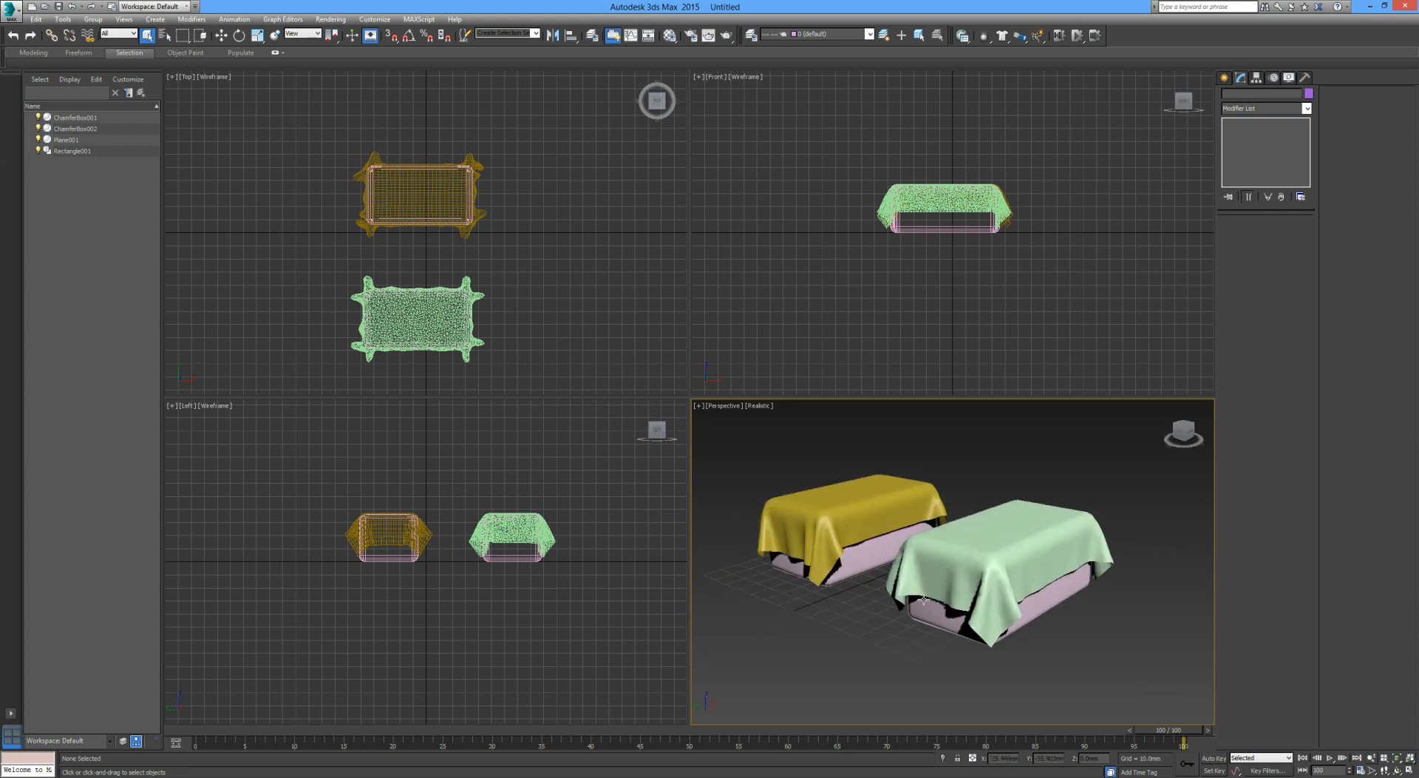
pyautogui.click(900, 563)
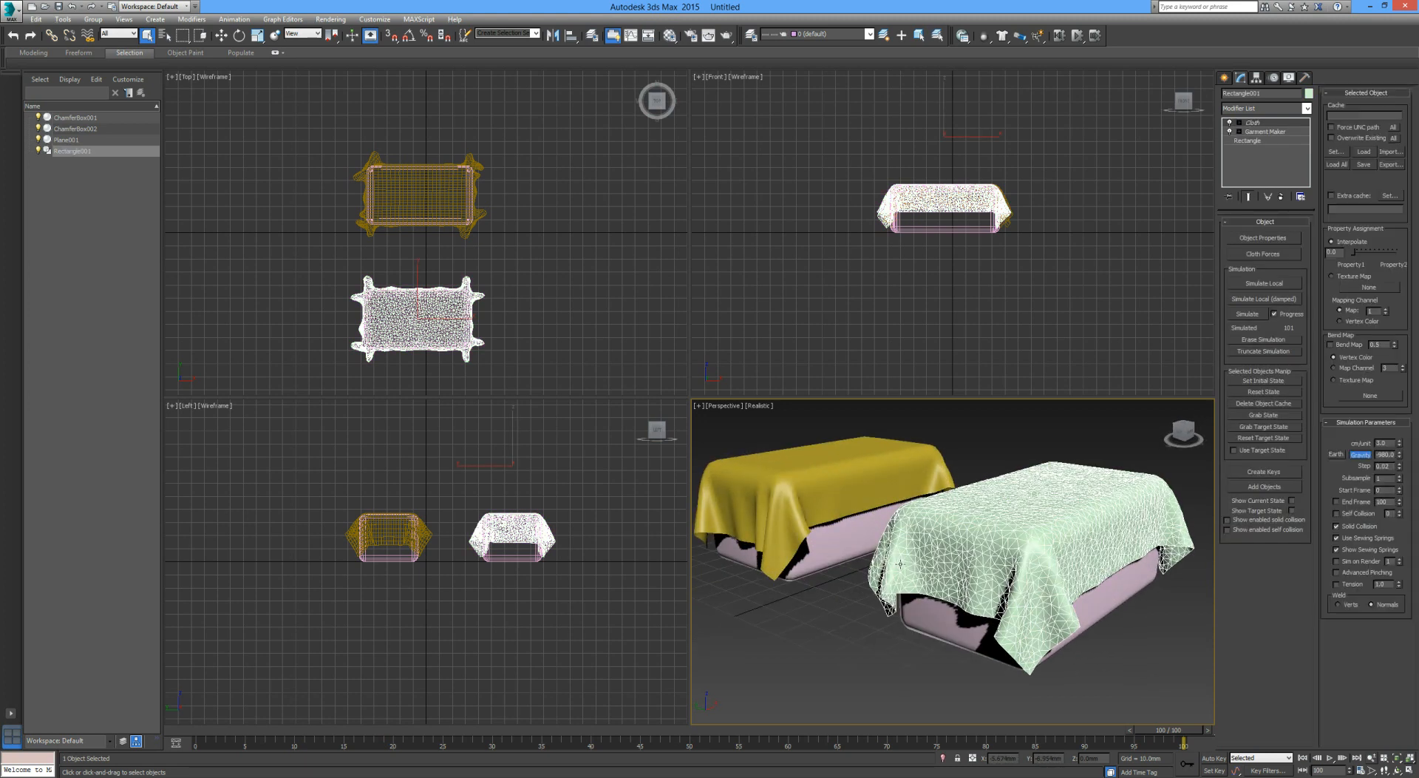
pyautogui.keyDown('ctrl'); pyautogui.click(807, 508); pyautogui.keyUp('ctrl')
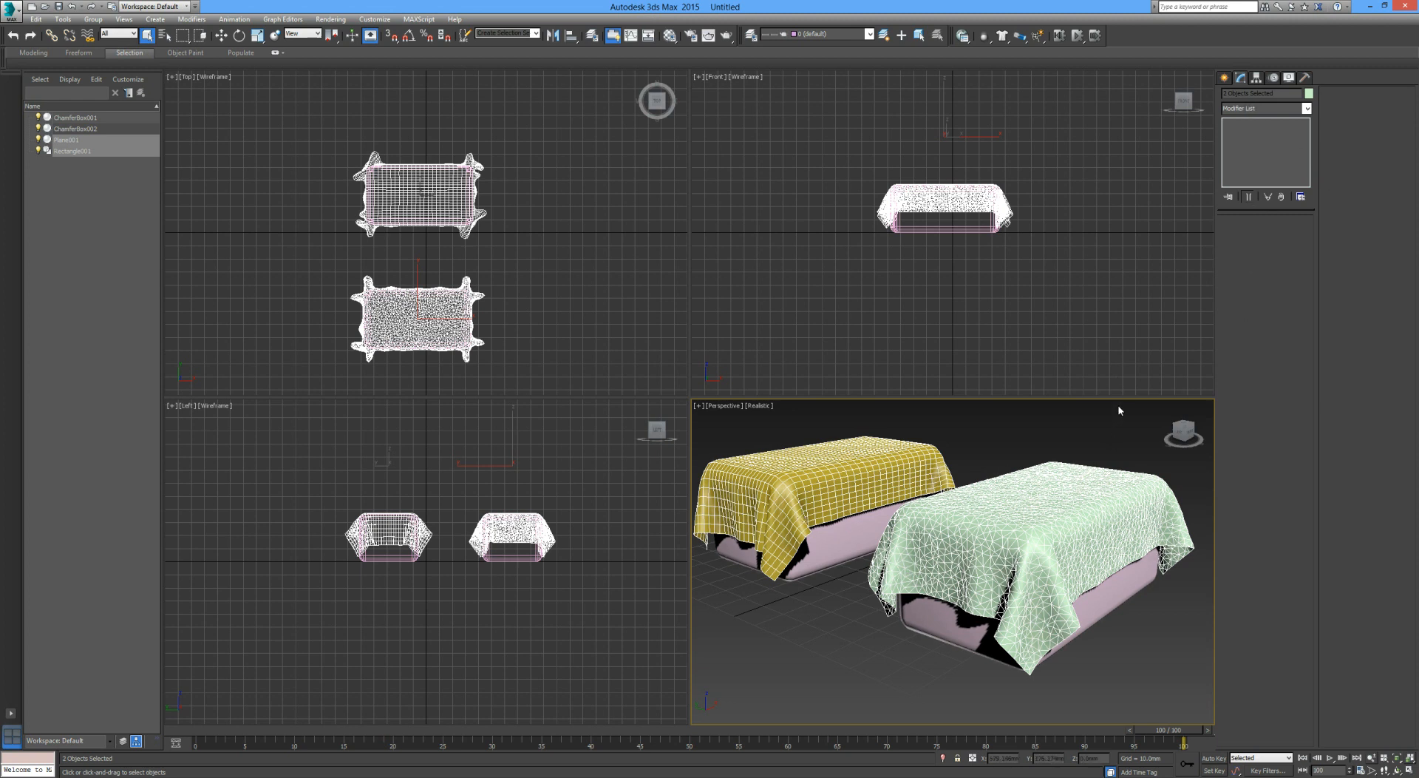
pyautogui.click(1309, 93)
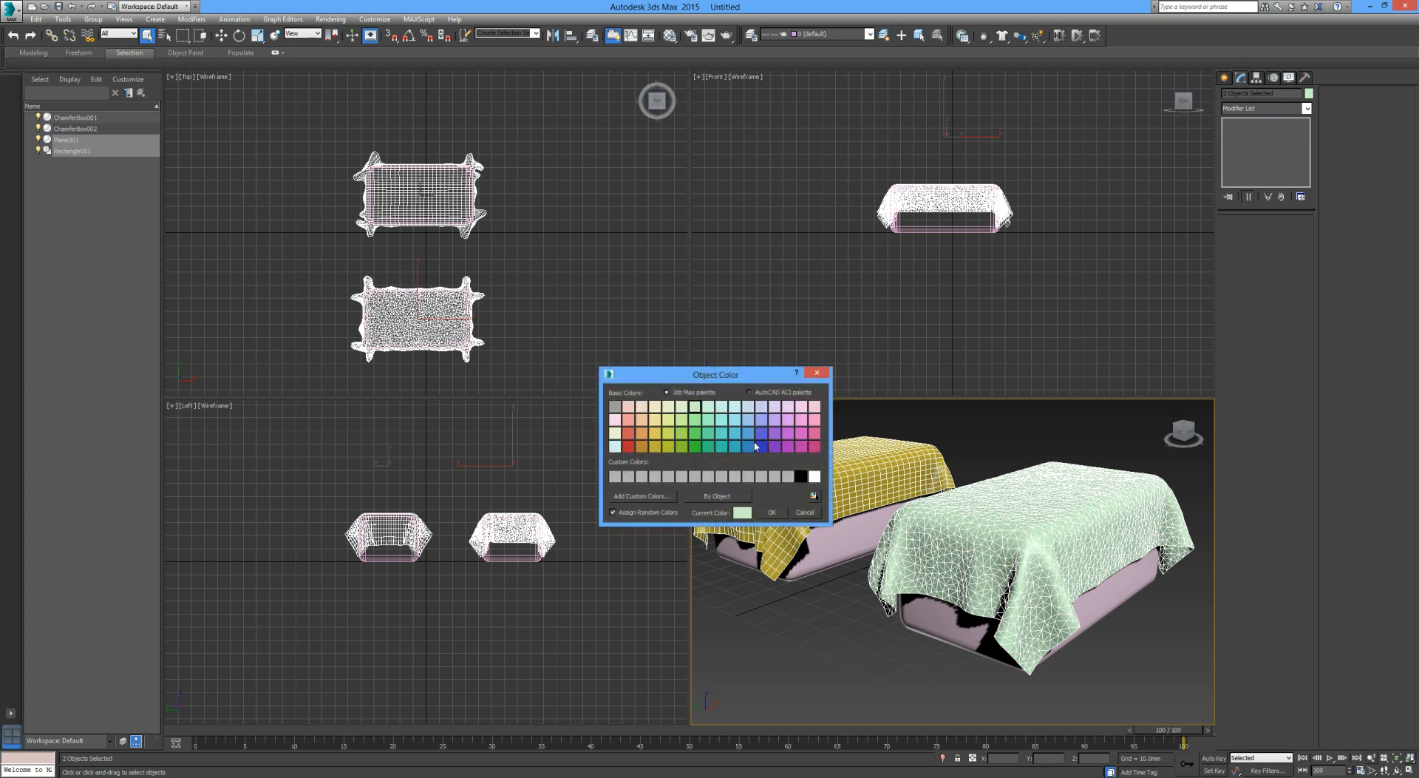
pyautogui.click(762, 436)
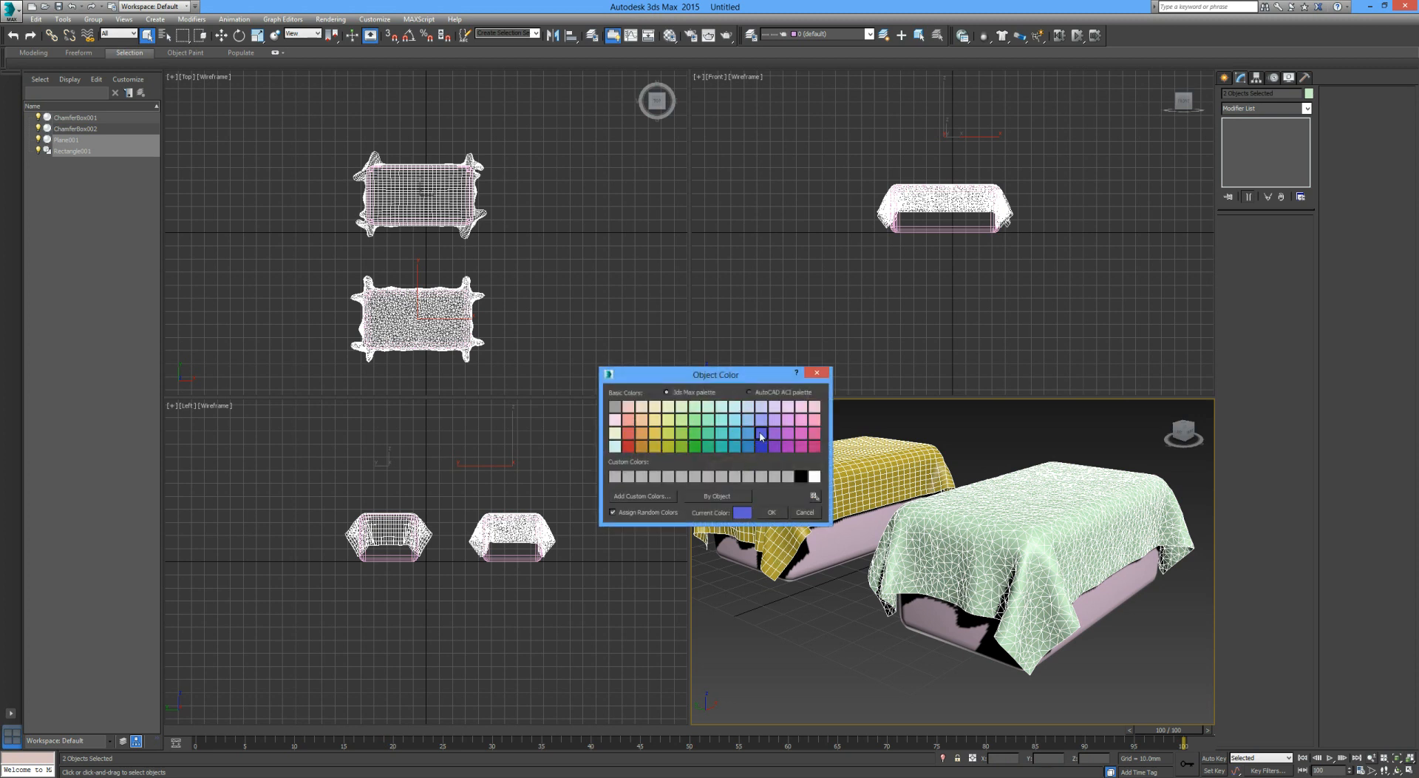
pyautogui.click(773, 512)
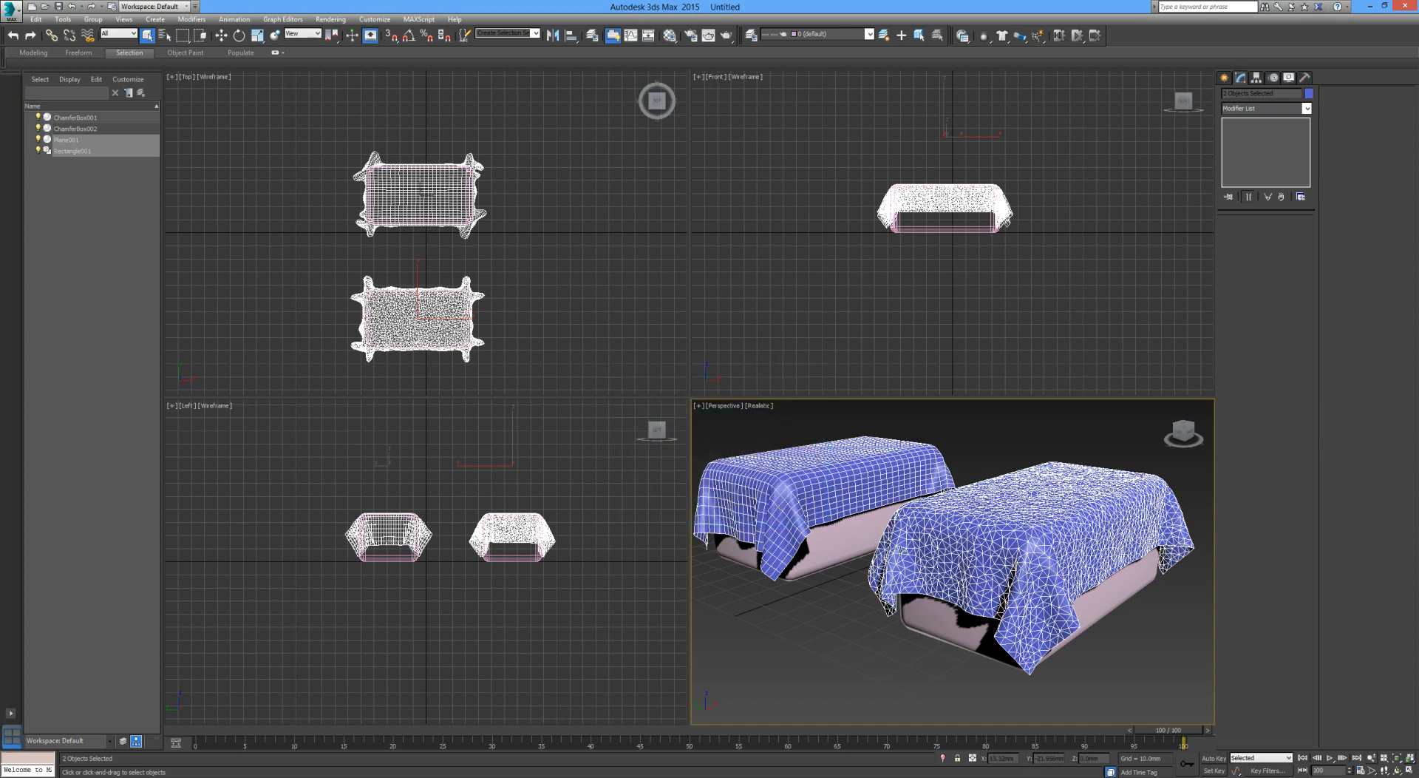
# Step: Apply a Shell modifier to both cloths with an outer amount of 0.5 mm
pyautogui.click(1264, 109)
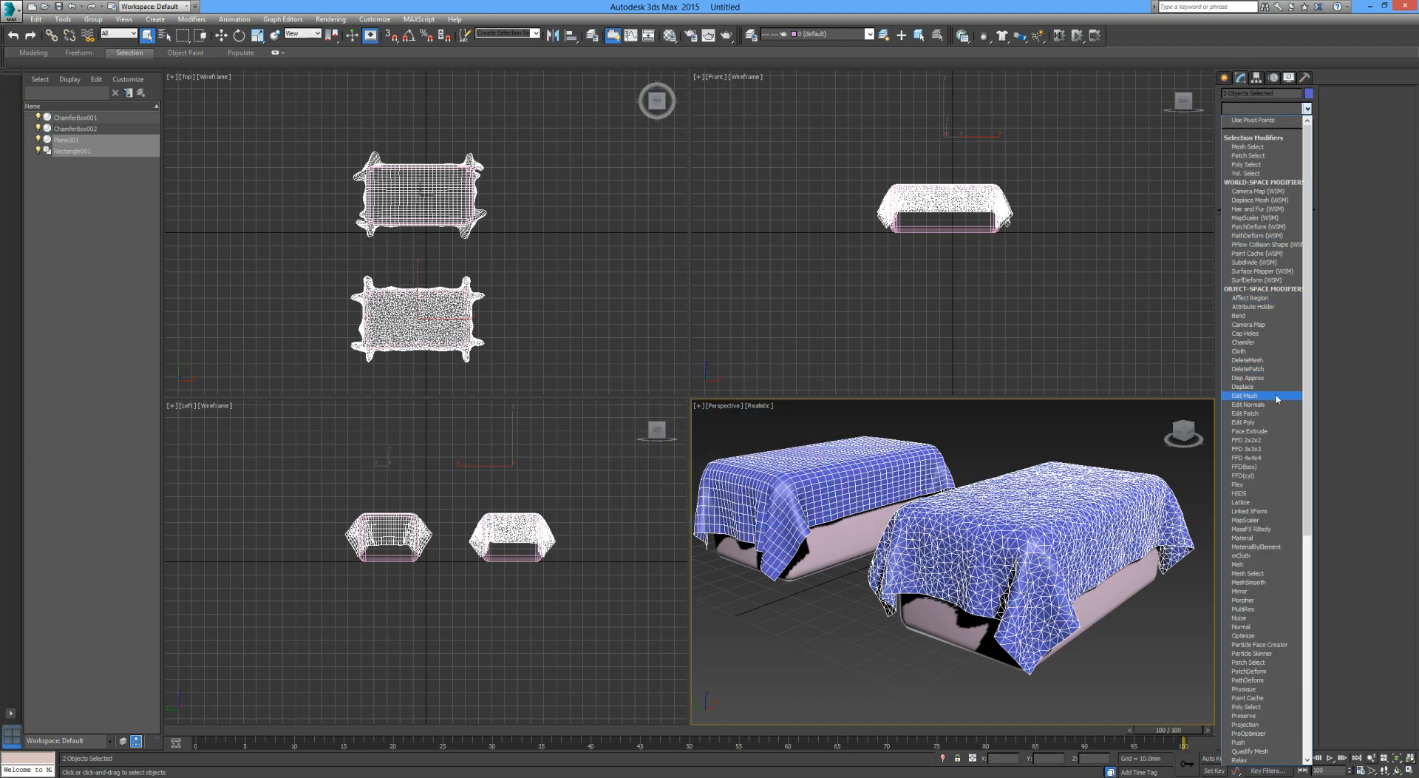
pyautogui.scroll(-10, 1278, 399)
pyautogui.click(1256, 441)
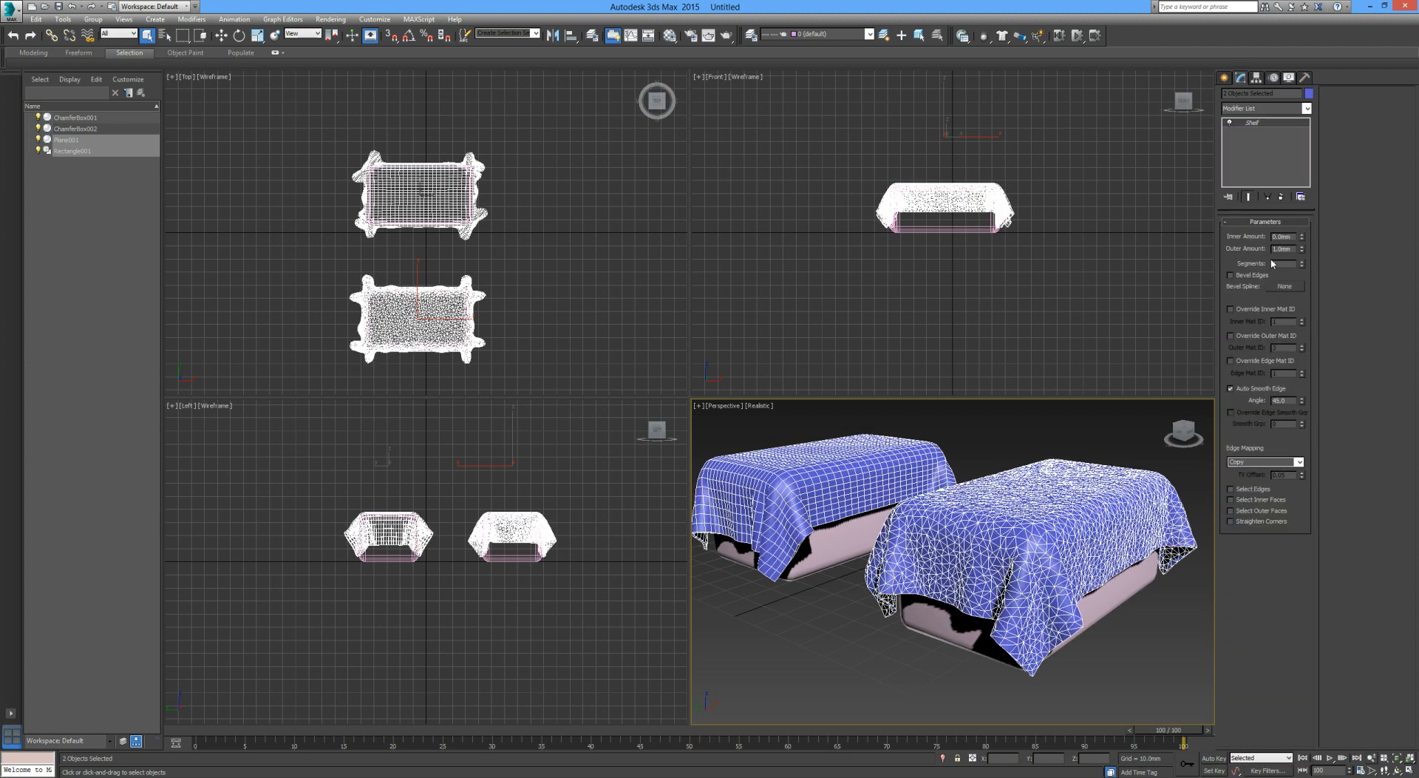
pyautogui.doubleClick(1294, 249)
pyautogui.write('0.5')
pyautogui.press('Return')
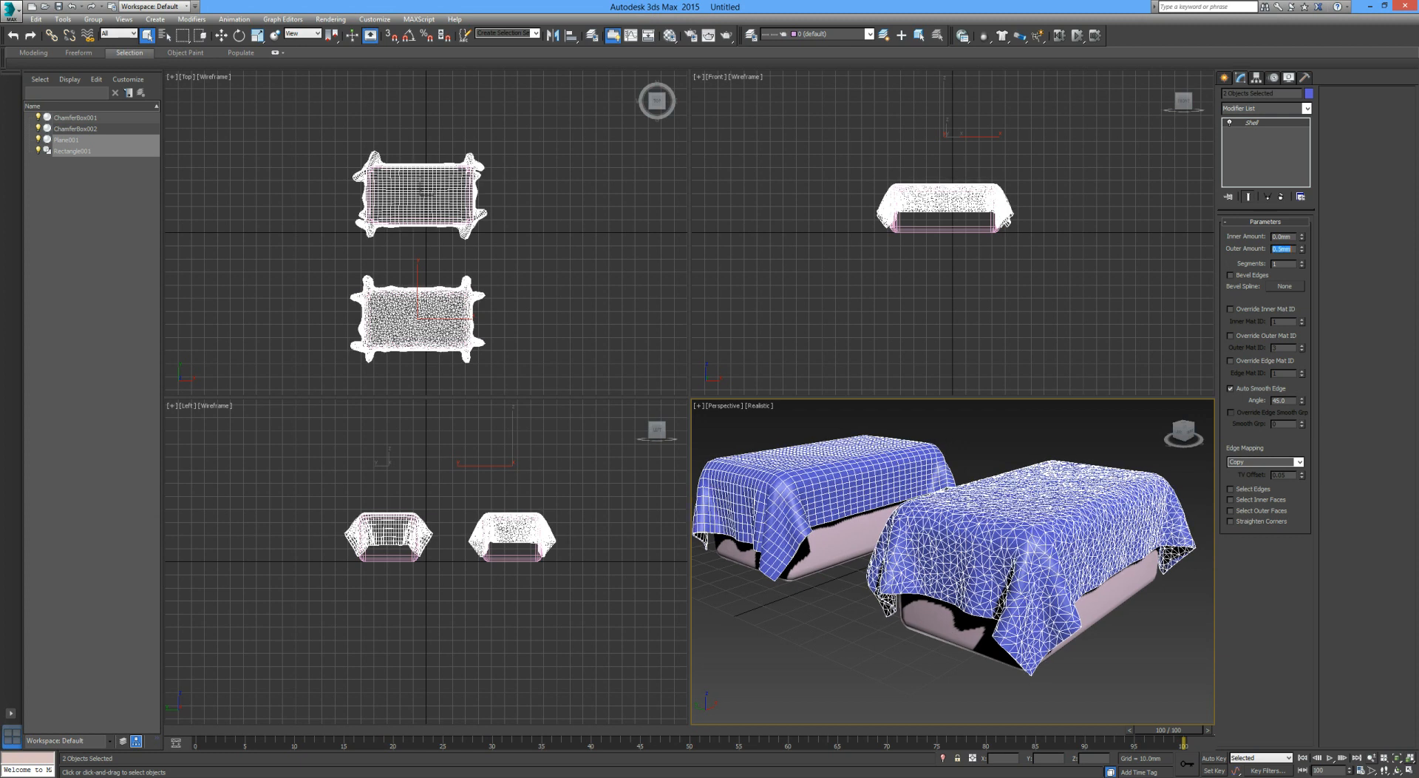
# Step: Add a TurboSmooth modifier to both cloths and raise its iterations to 2
pyautogui.click(1250, 113)
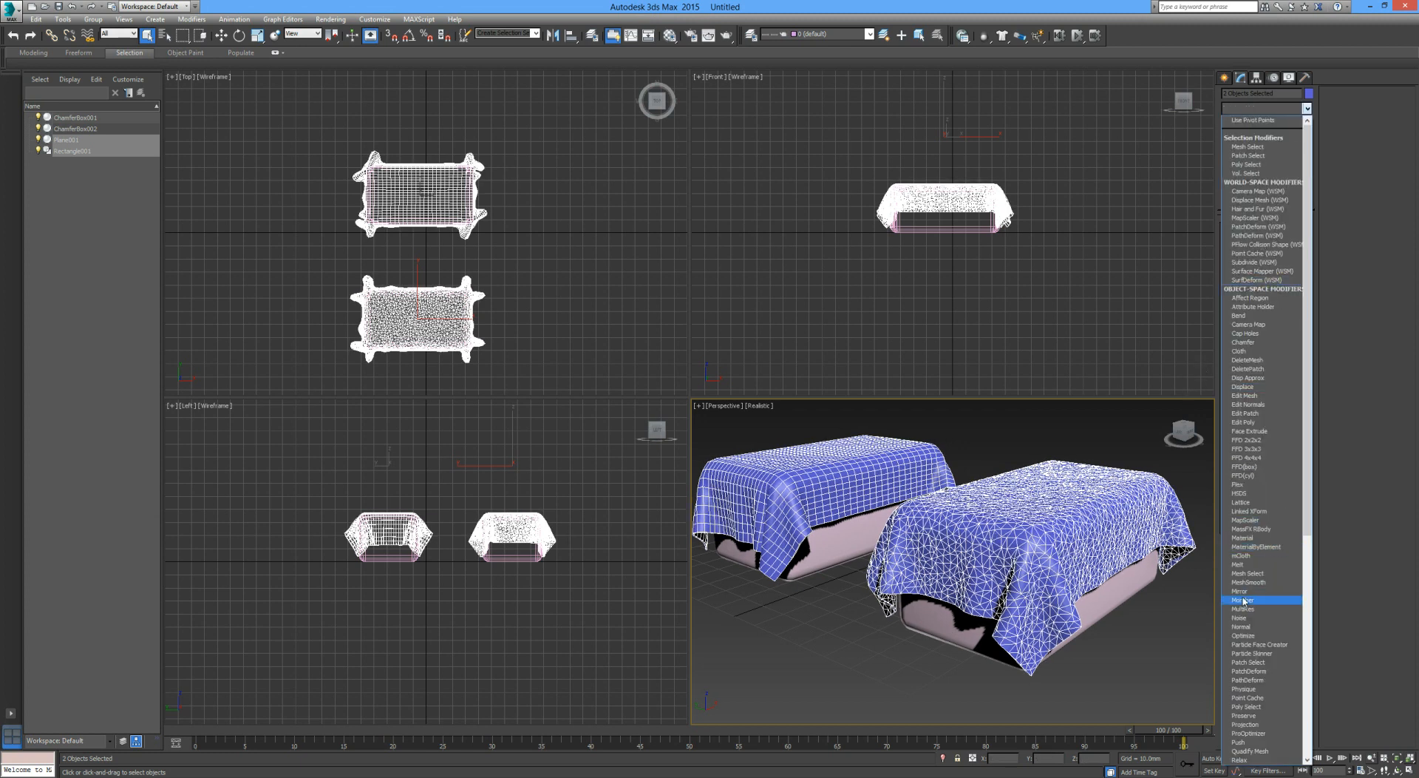
pyautogui.press('t')
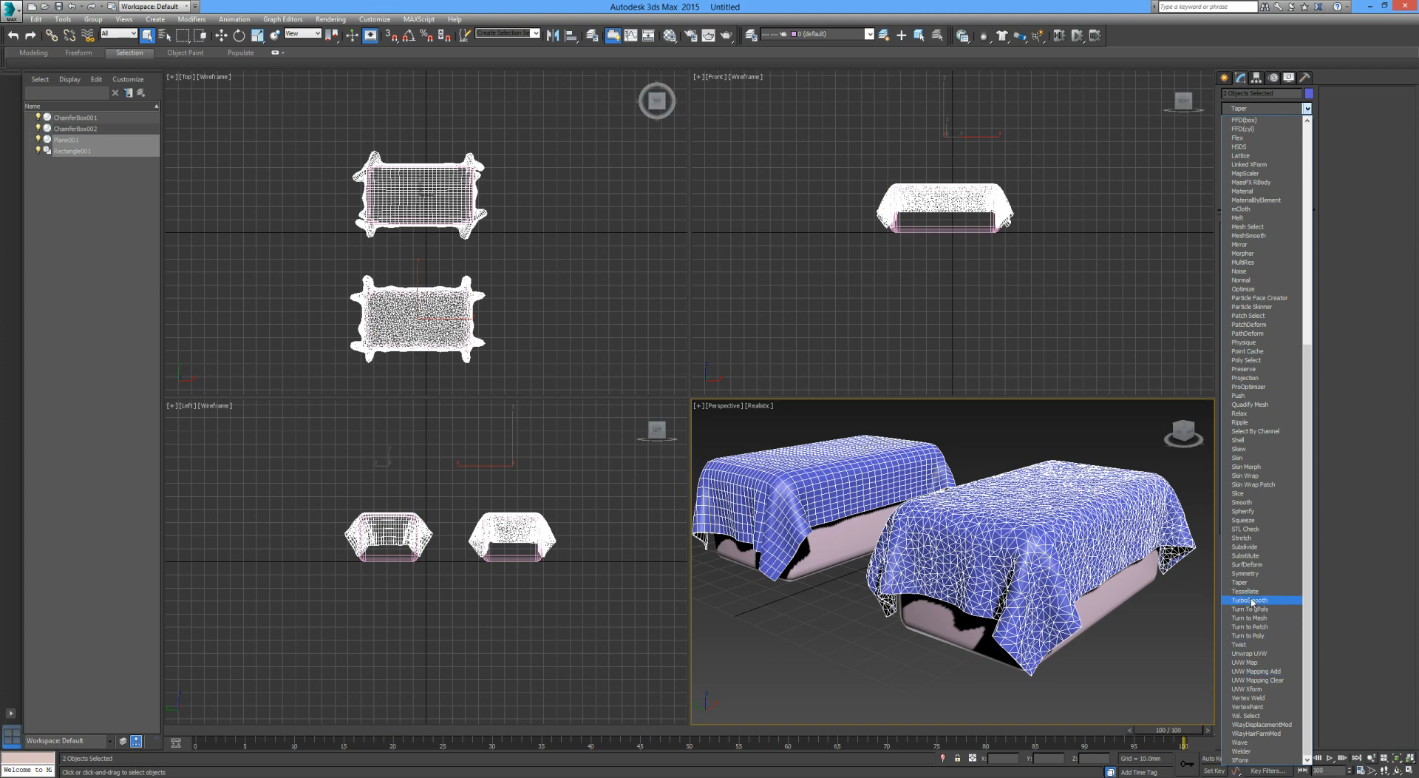
pyautogui.click(1249, 600)
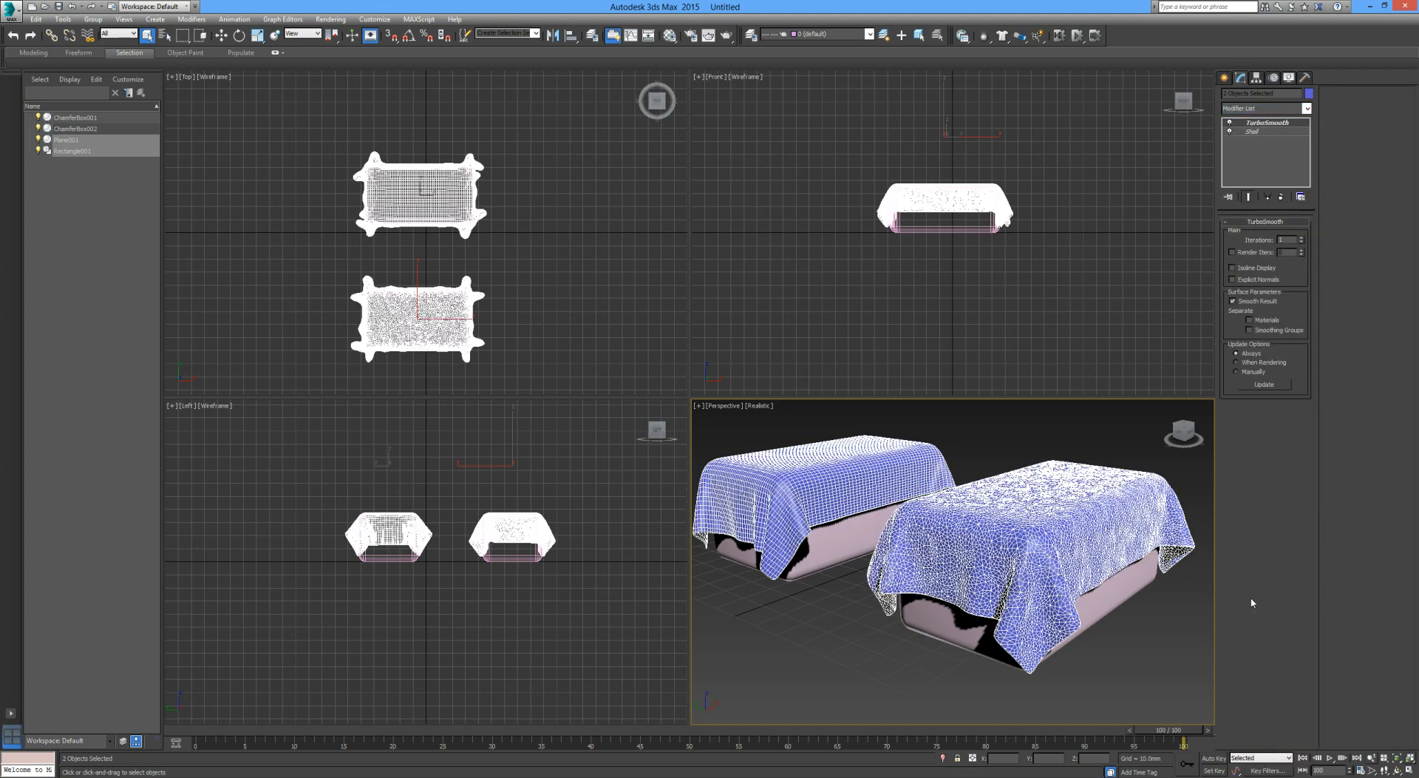
pyautogui.click(1302, 237)
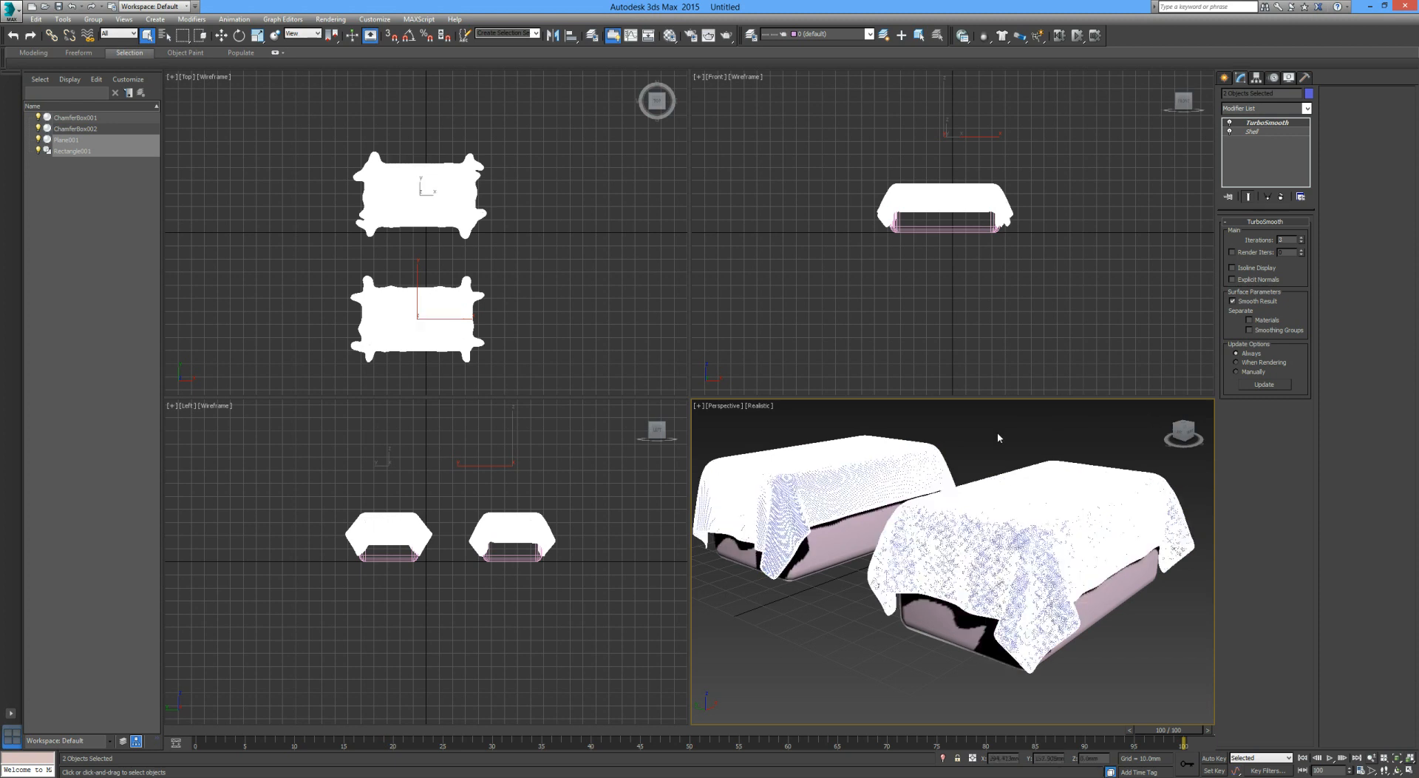
# Step: Examine the folds and corners of both smoothed cloths up close and from several angles
pyautogui.click(837, 614)
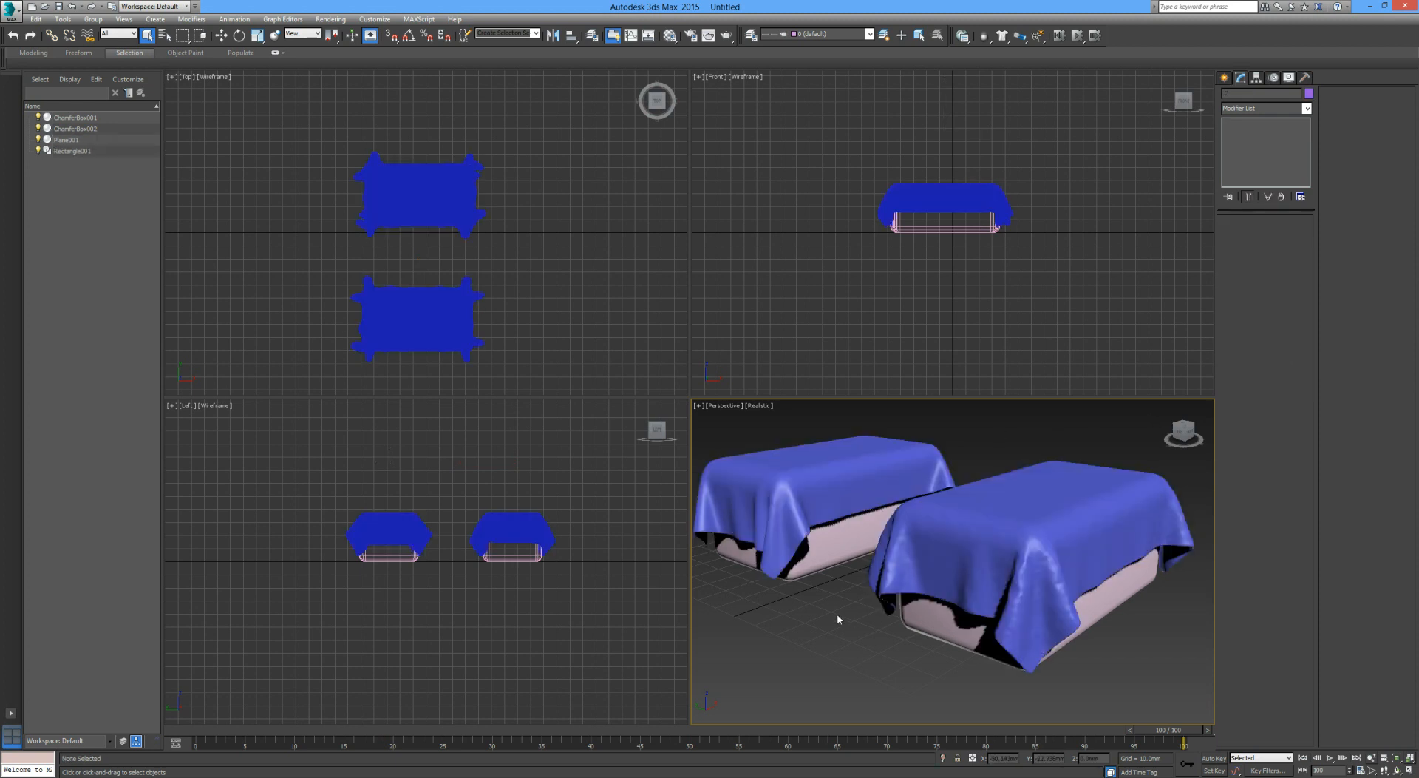
pyautogui.scroll(-3, 836, 600)
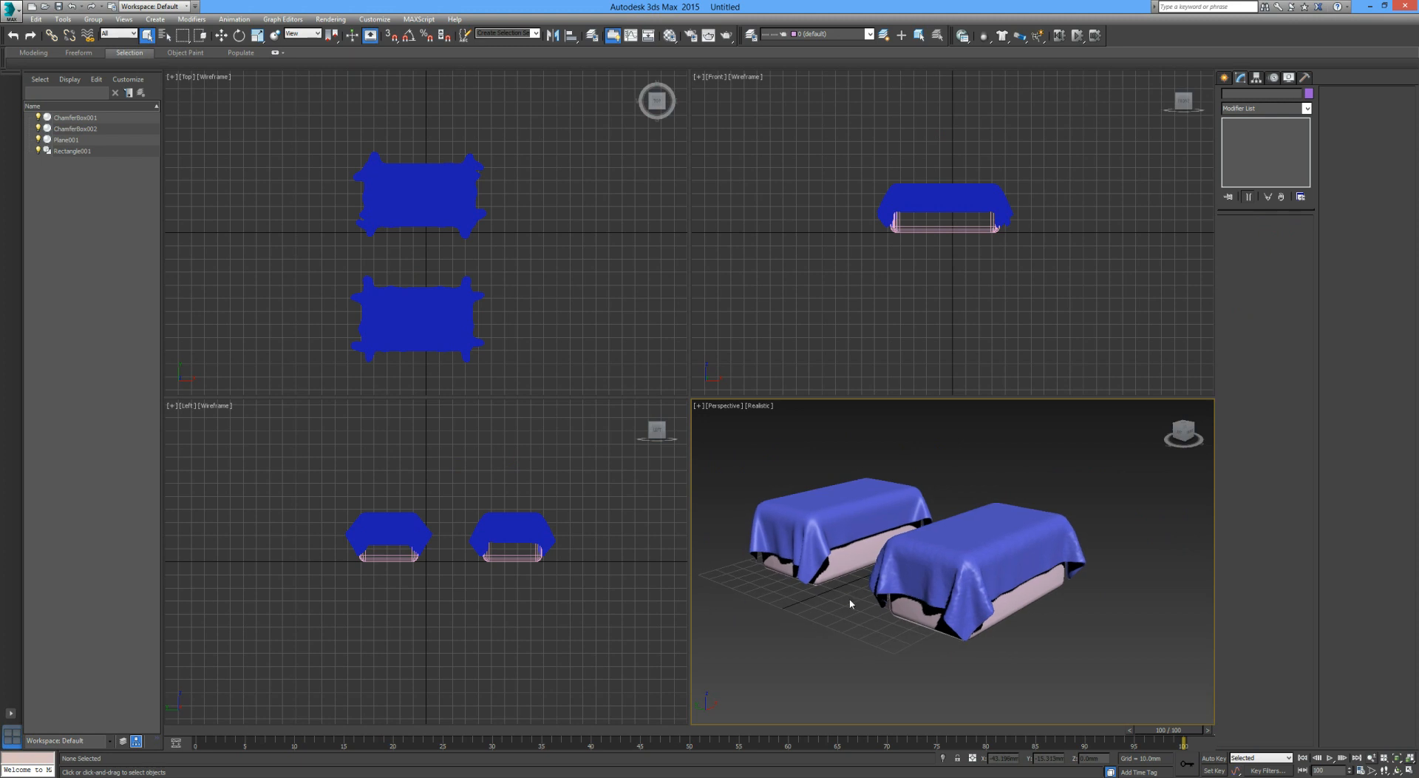
pyautogui.keyDown('alt'); pyautogui.moveTo(878, 592); pyautogui.dragTo(960, 582, button='middle'); pyautogui.keyUp('alt')
pyautogui.scroll(5, 960, 582)
pyautogui.scroll(-3, 959, 582)
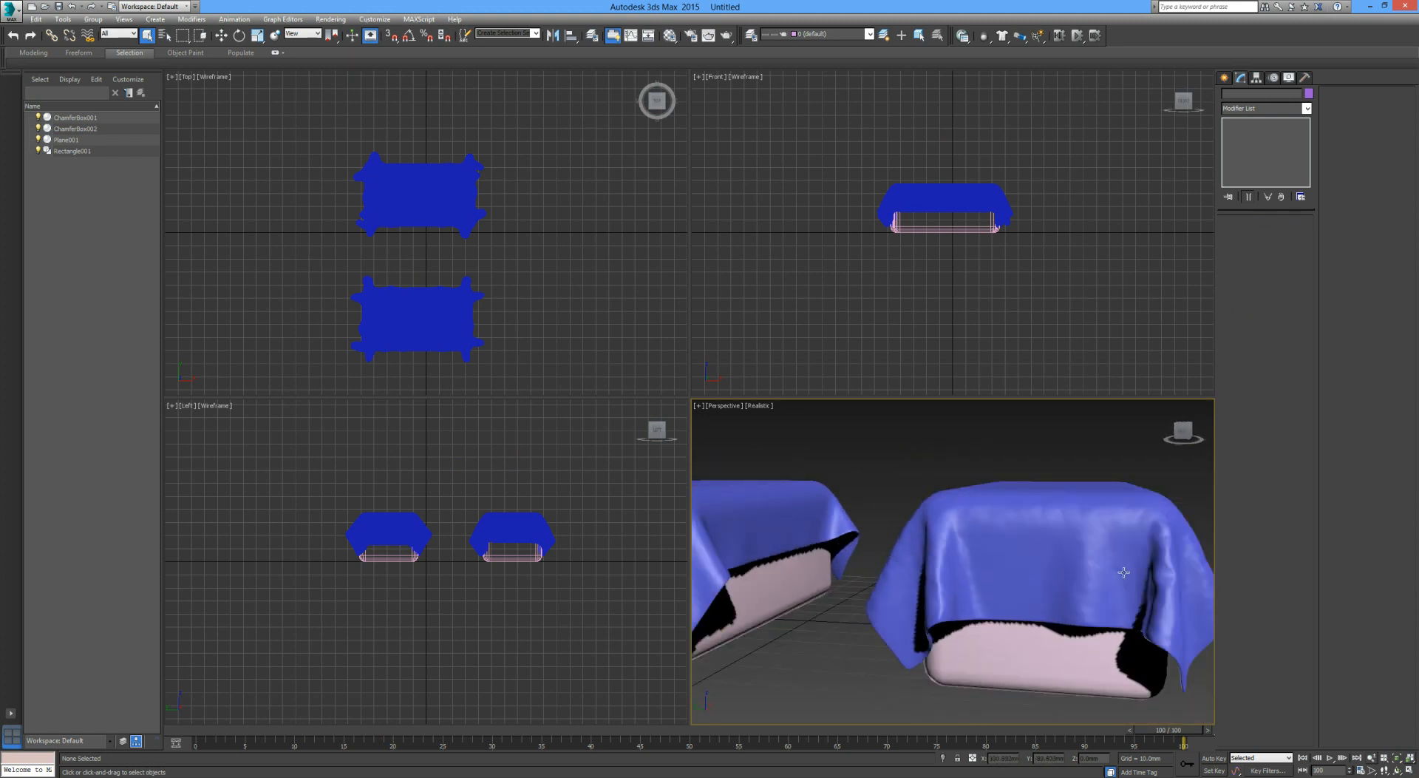
pyautogui.scroll(-2, 1105, 574)
pyautogui.keyDown('alt'); pyautogui.moveTo(1105, 574); pyautogui.dragTo(1021, 604, button='middle'); pyautogui.keyUp('alt')
pyautogui.scroll(2, 1003, 584)
pyautogui.scroll(1, 1003, 583)
pyautogui.scroll(-1, 1003, 584)
pyautogui.scroll(-2, 1004, 583)
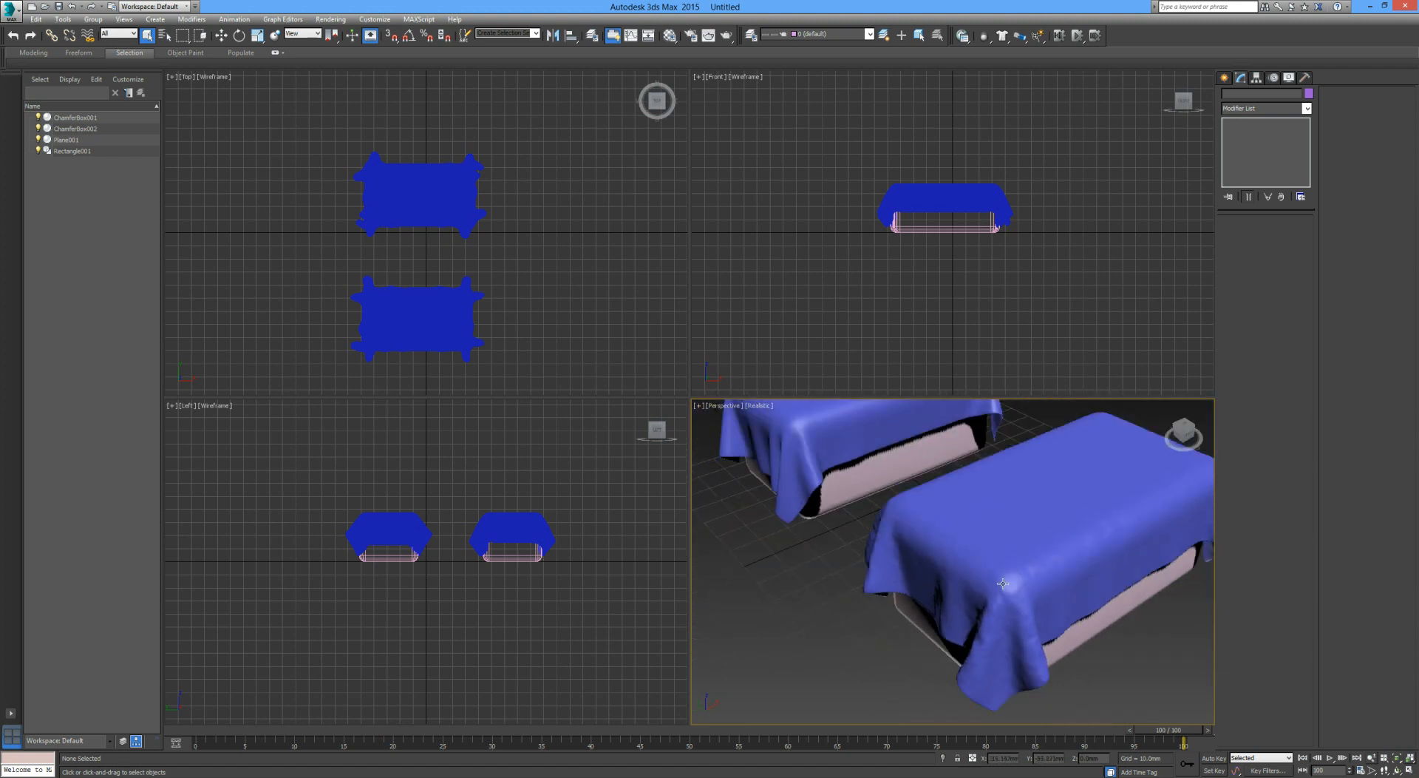
pyautogui.moveTo(940, 536); pyautogui.dragTo(1033, 567, button='middle')
pyautogui.moveTo(875, 472); pyautogui.dragTo(916, 590, button='middle')
pyautogui.scroll(-5, 890, 609)
pyautogui.scroll(2, 911, 569)
pyautogui.scroll(3, 911, 569)
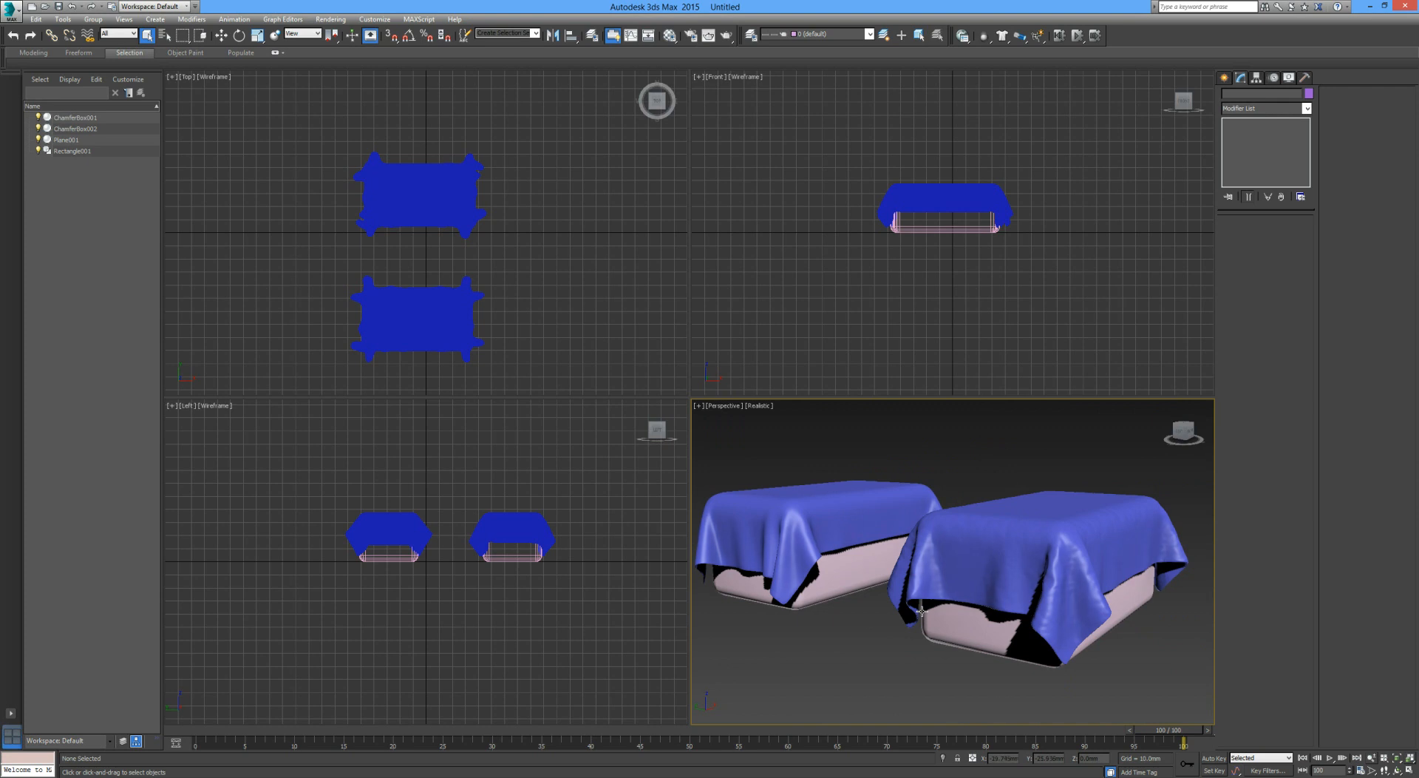
pyautogui.keyDown('alt'); pyautogui.moveTo(920, 609); pyautogui.dragTo(912, 624, button='middle'); pyautogui.keyUp('alt')
pyautogui.scroll(-3, 913, 632)
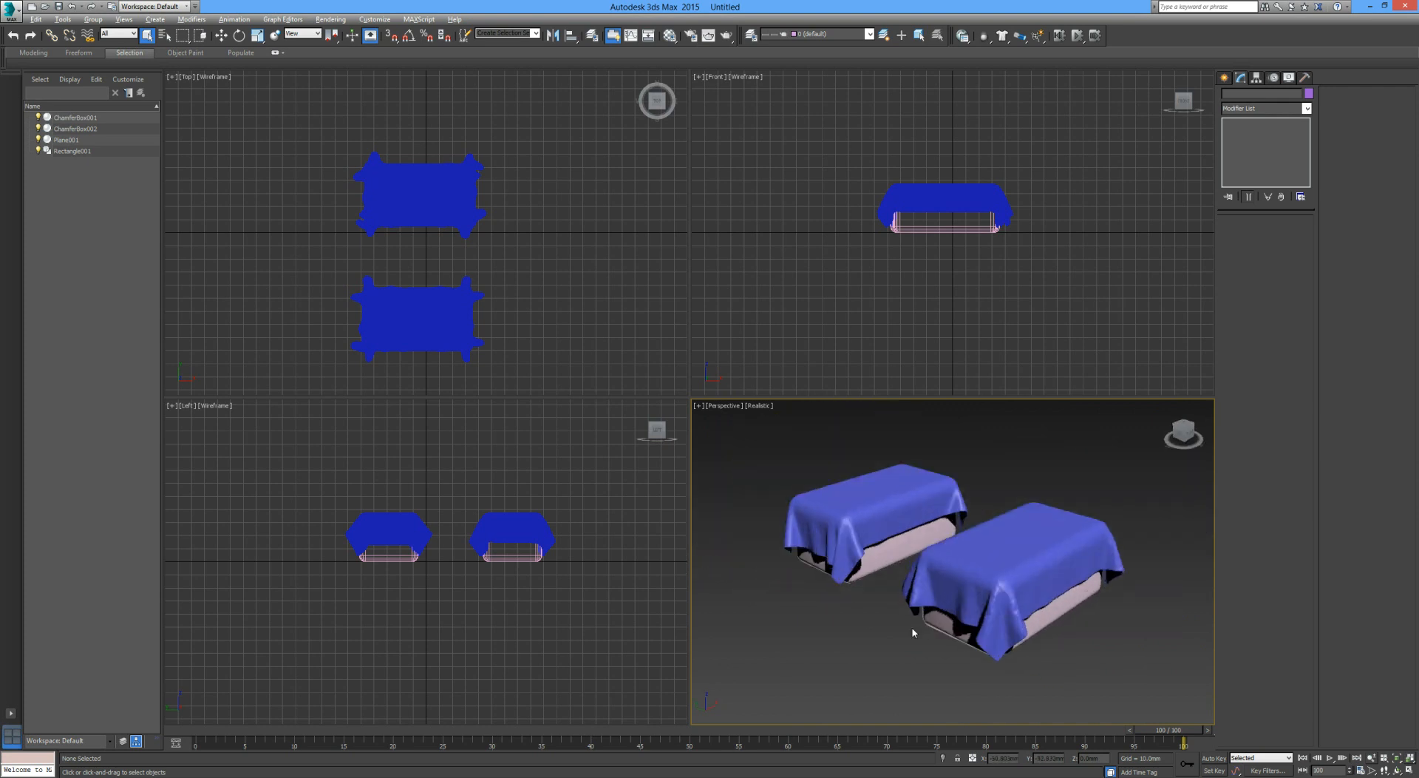
# Step: Maximize the perspective viewport, render the two draped boxes, and view them from another angle
pyautogui.hotkey('alt', 'w')
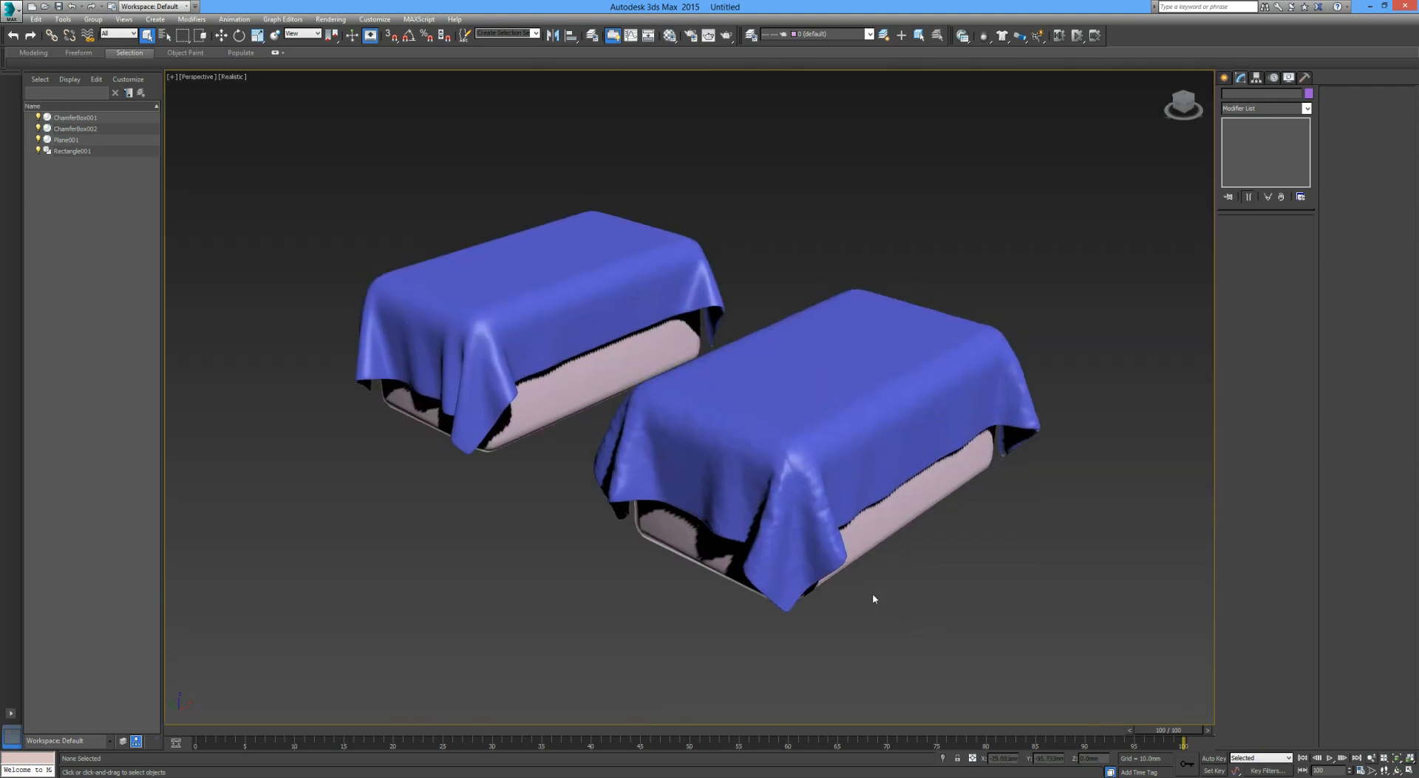
pyautogui.hotkey('shift', 'q')
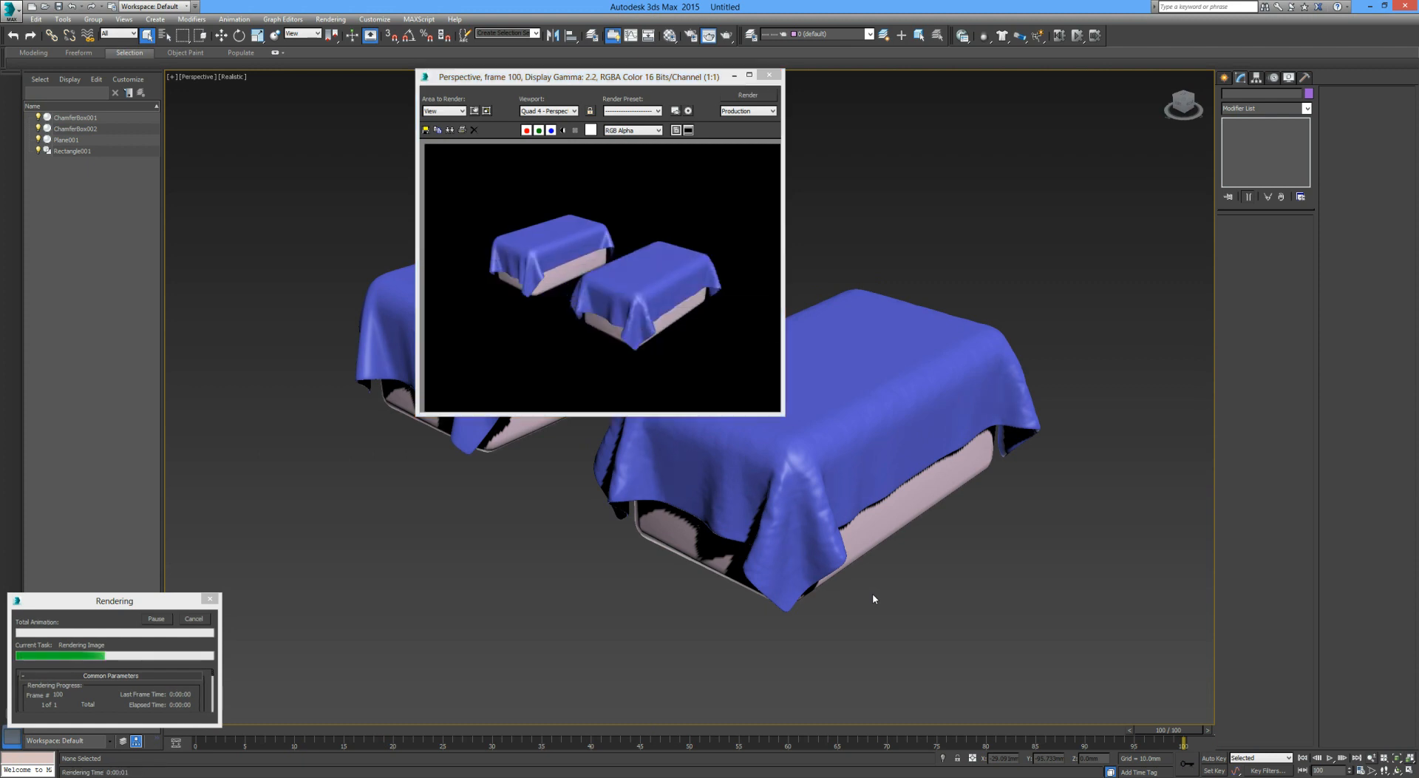
pyautogui.click(769, 75)
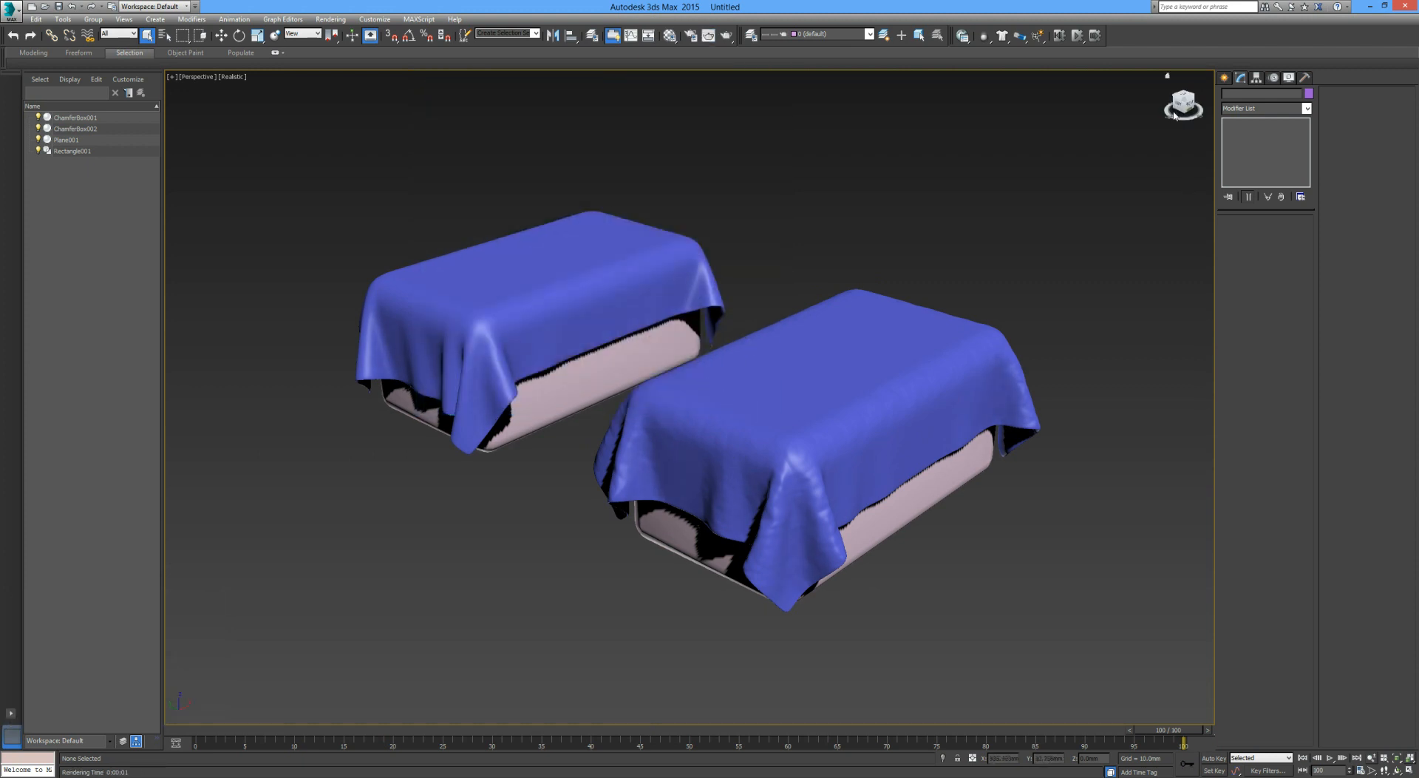
pyautogui.moveTo(1174, 118); pyautogui.dragTo(1063, 102)
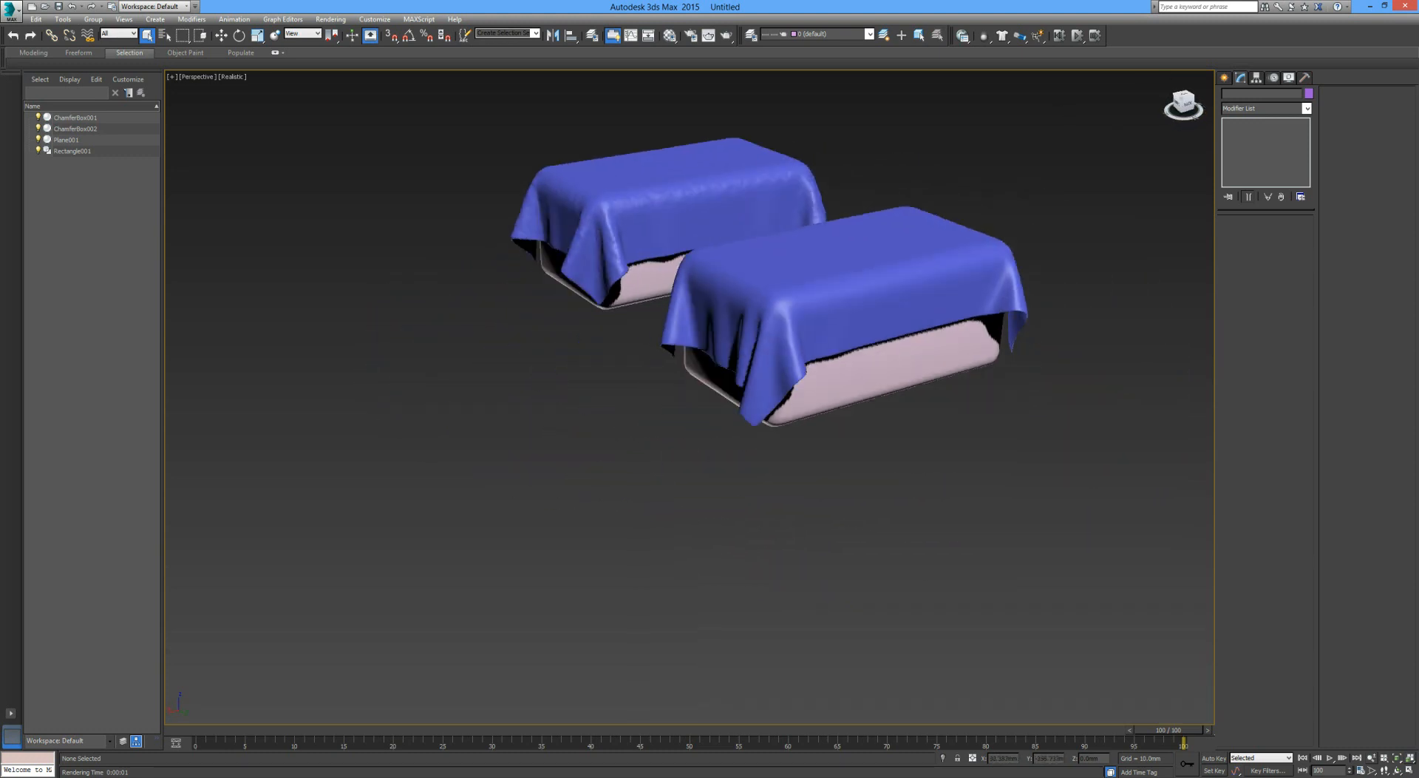